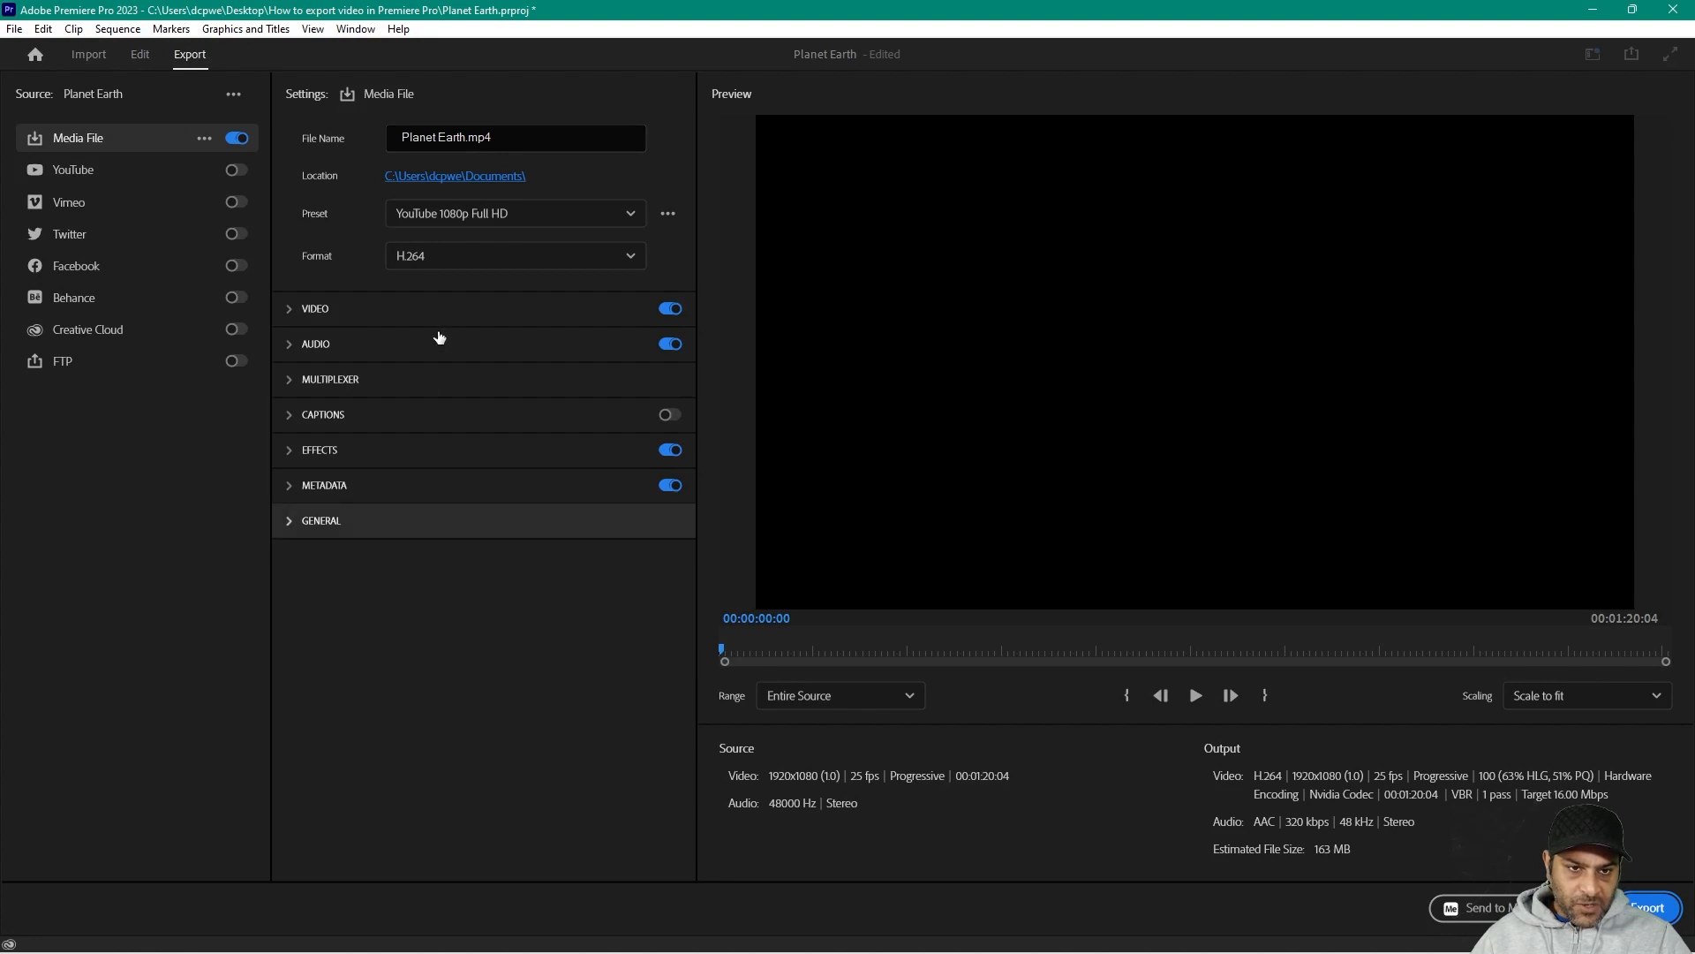
- Choose the YouTube 1080p Full HD preset for the Planet Earth.mp4 export
drag(466, 137, 399, 136)
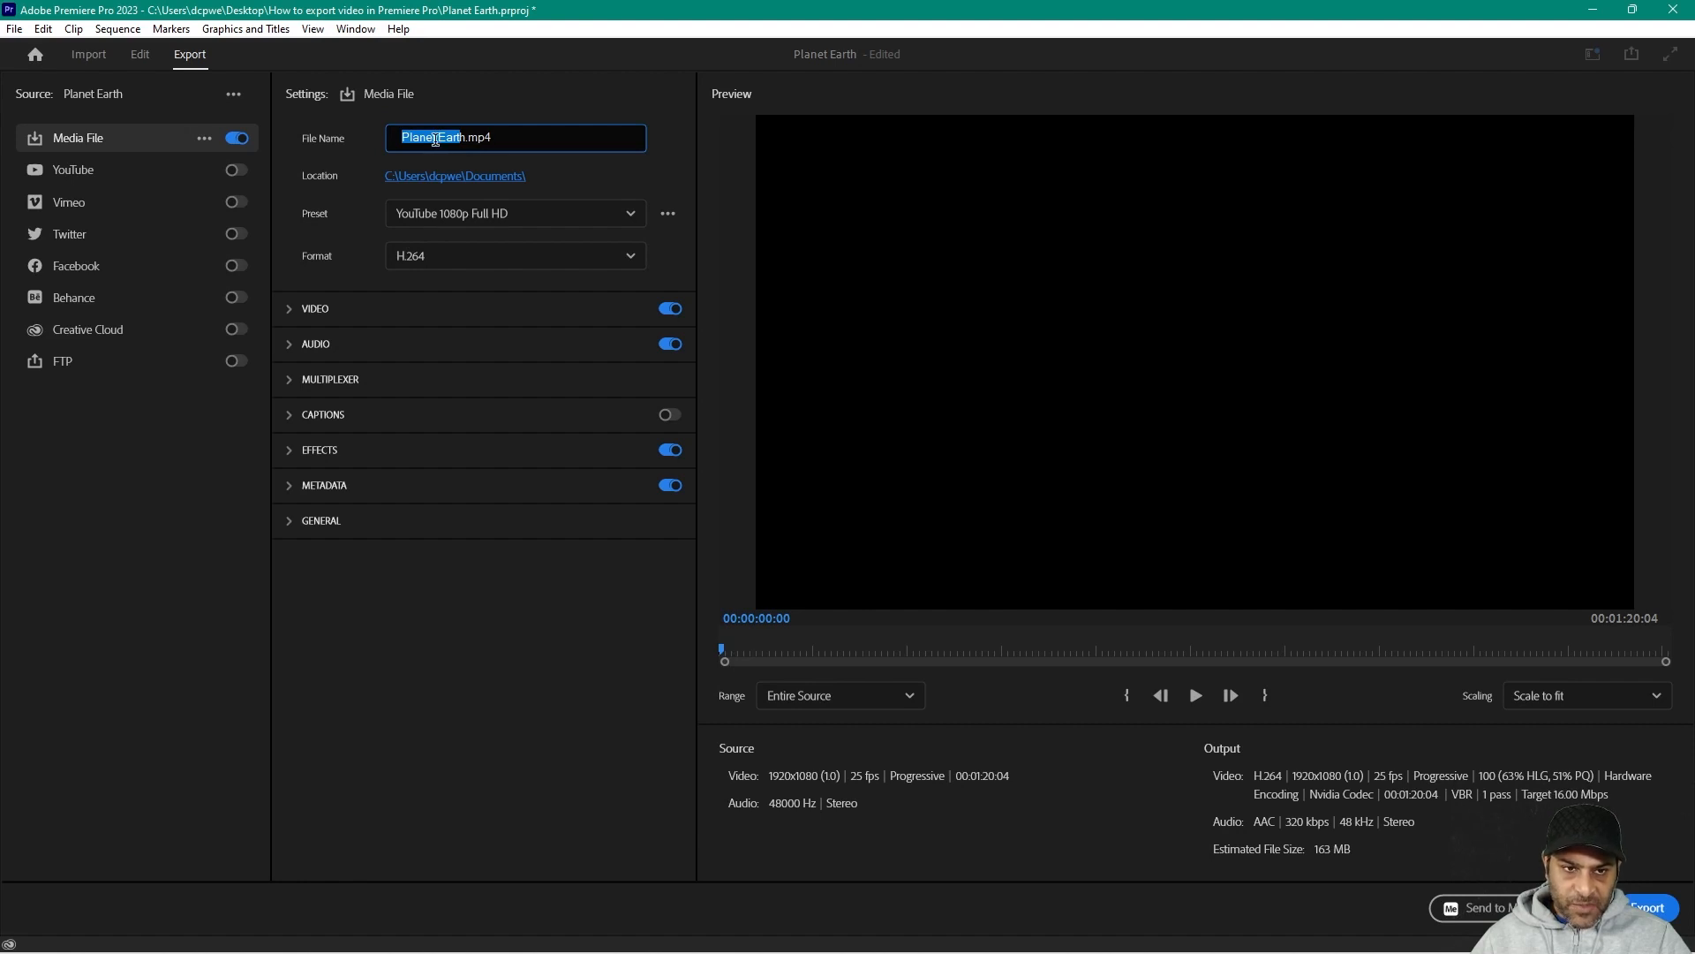
click(525, 217)
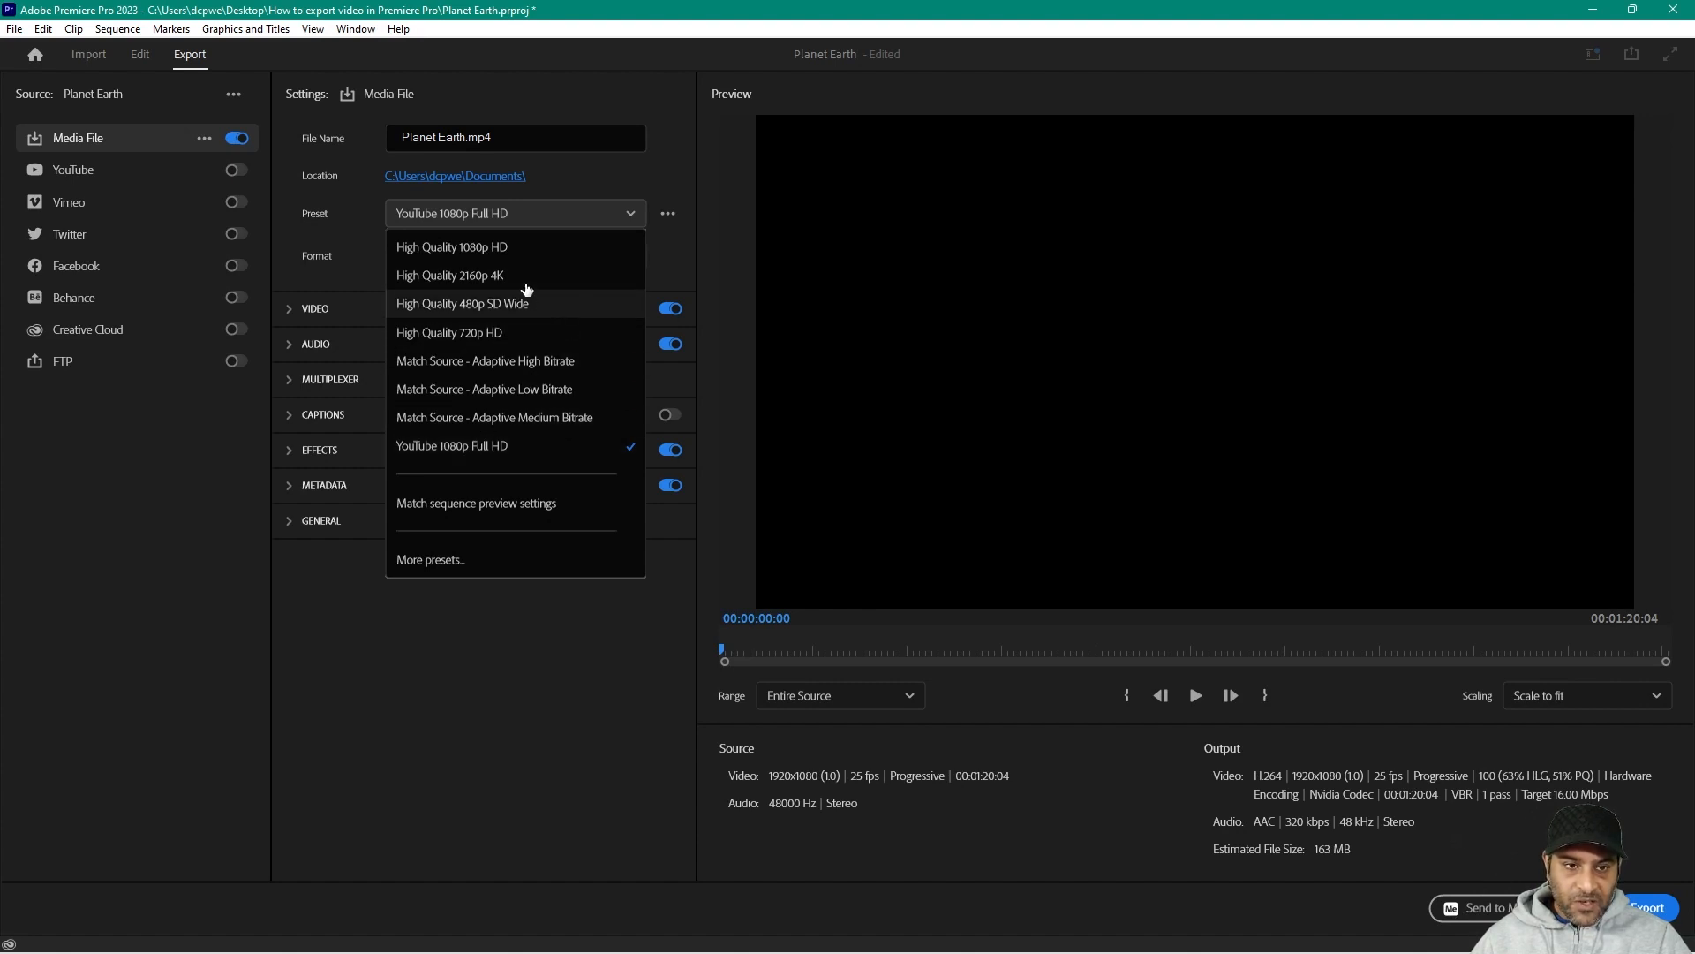
click(484, 446)
- Examine the list of available export formats
click(494, 260)
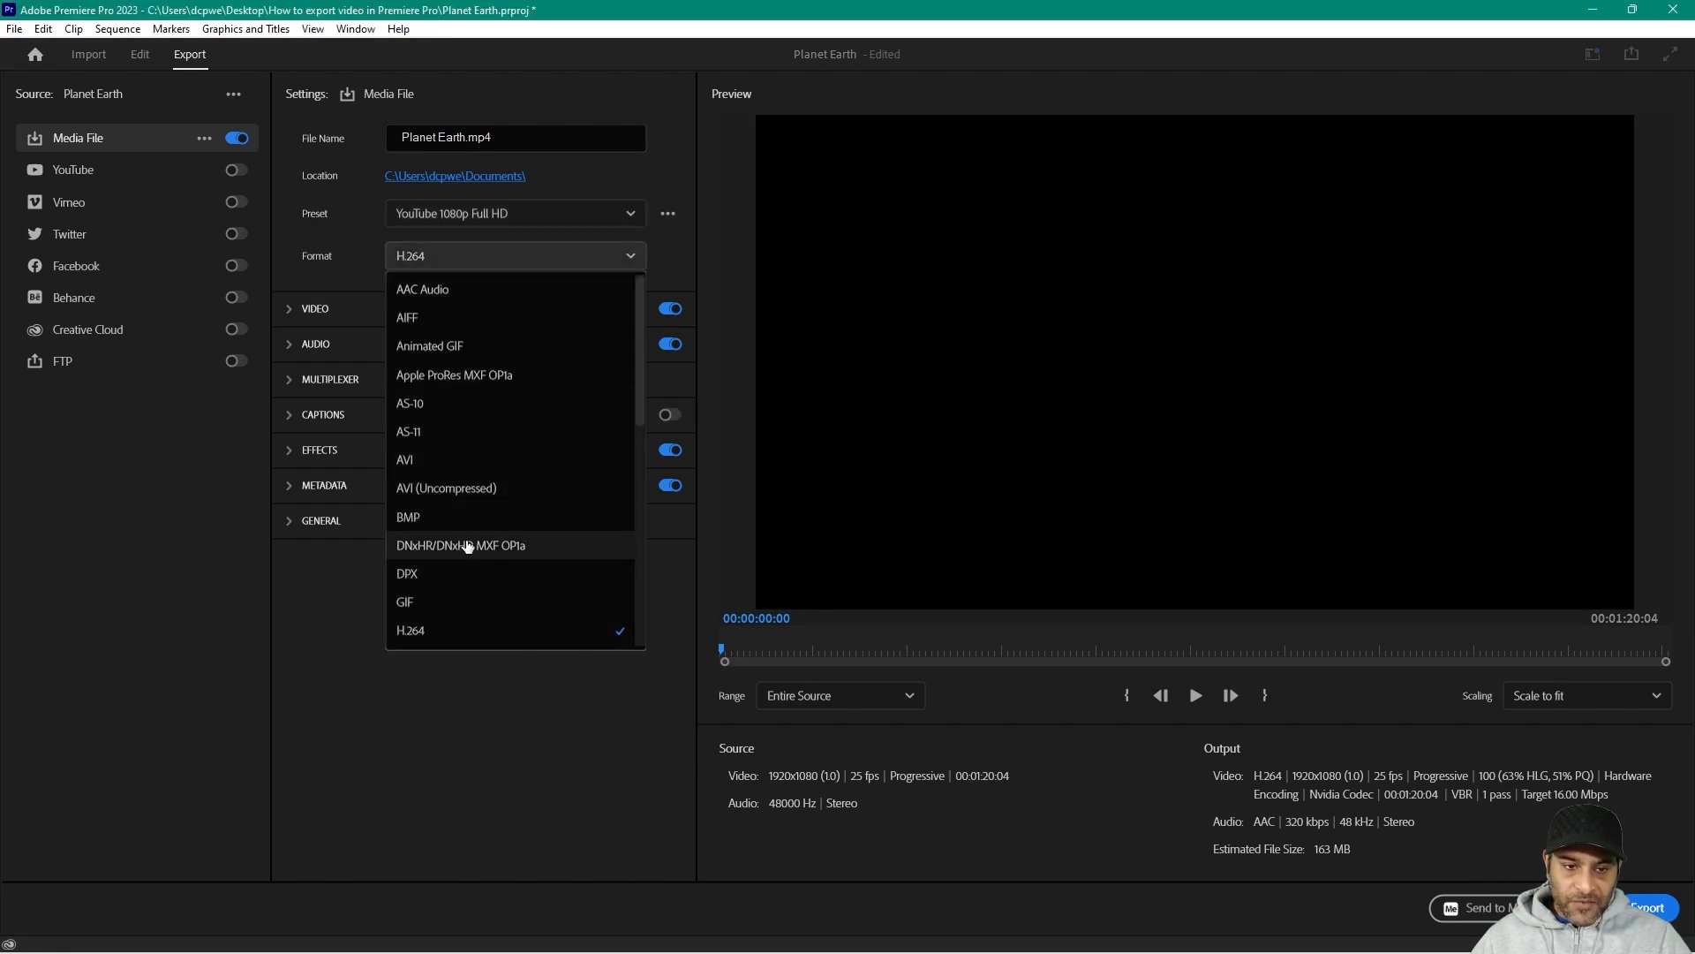
scroll(486, 459, down, 3)
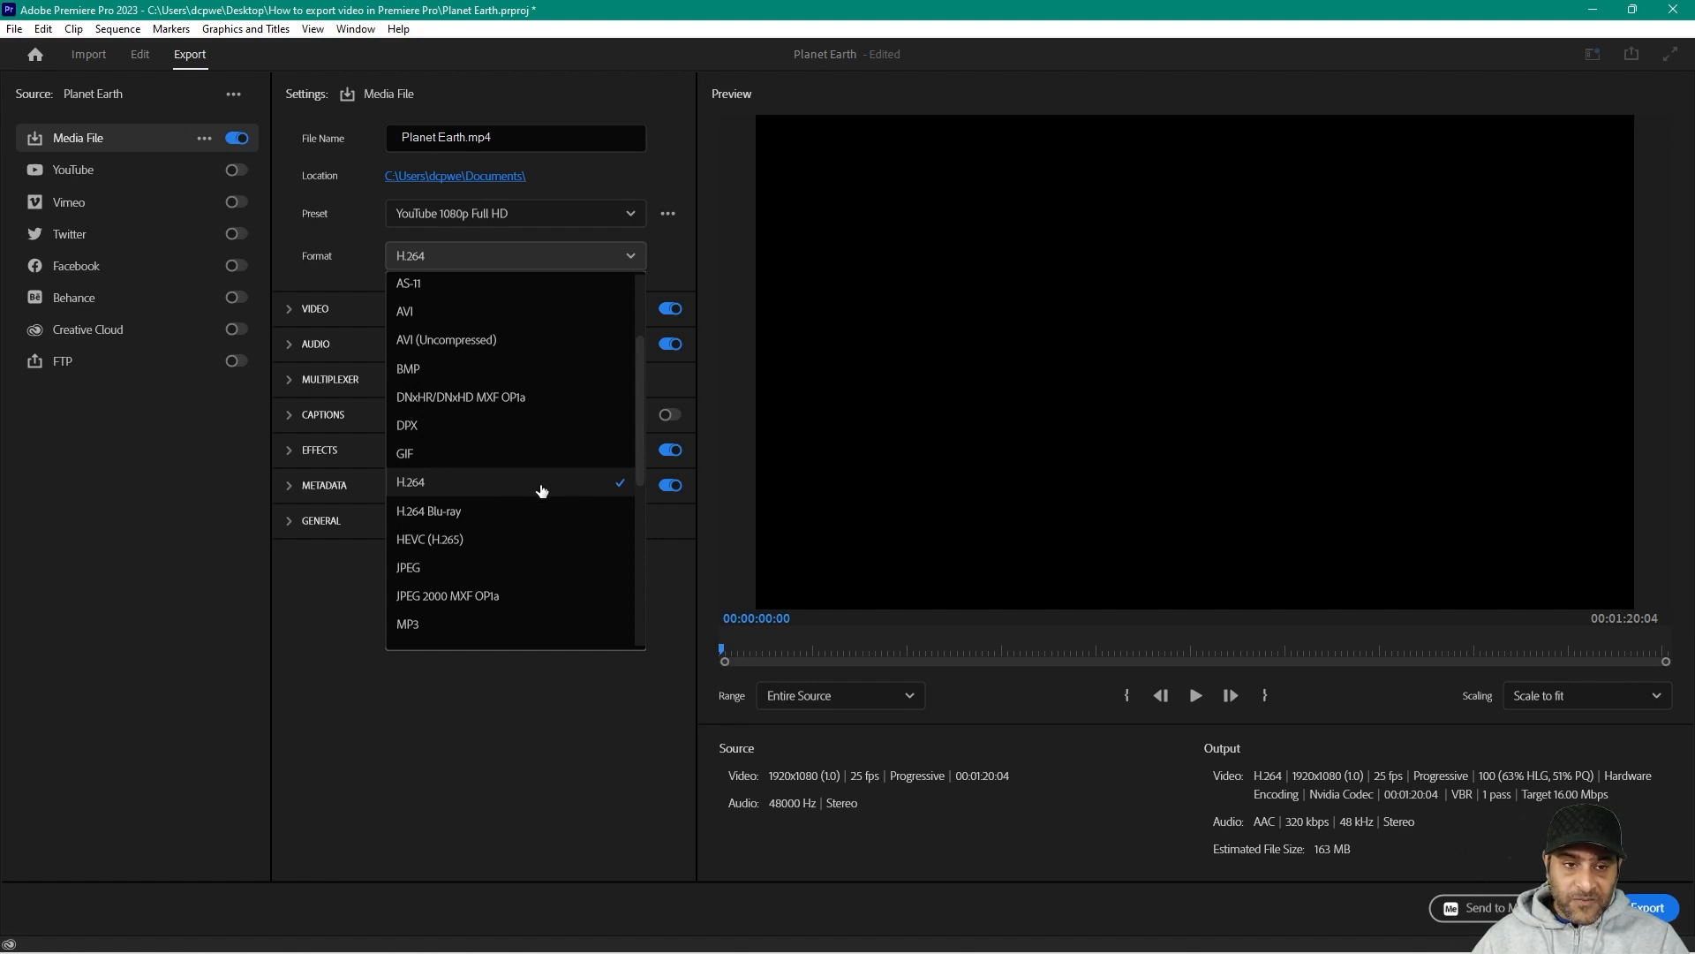
scroll(541, 490, up, 2)
scroll(541, 490, down, 10)
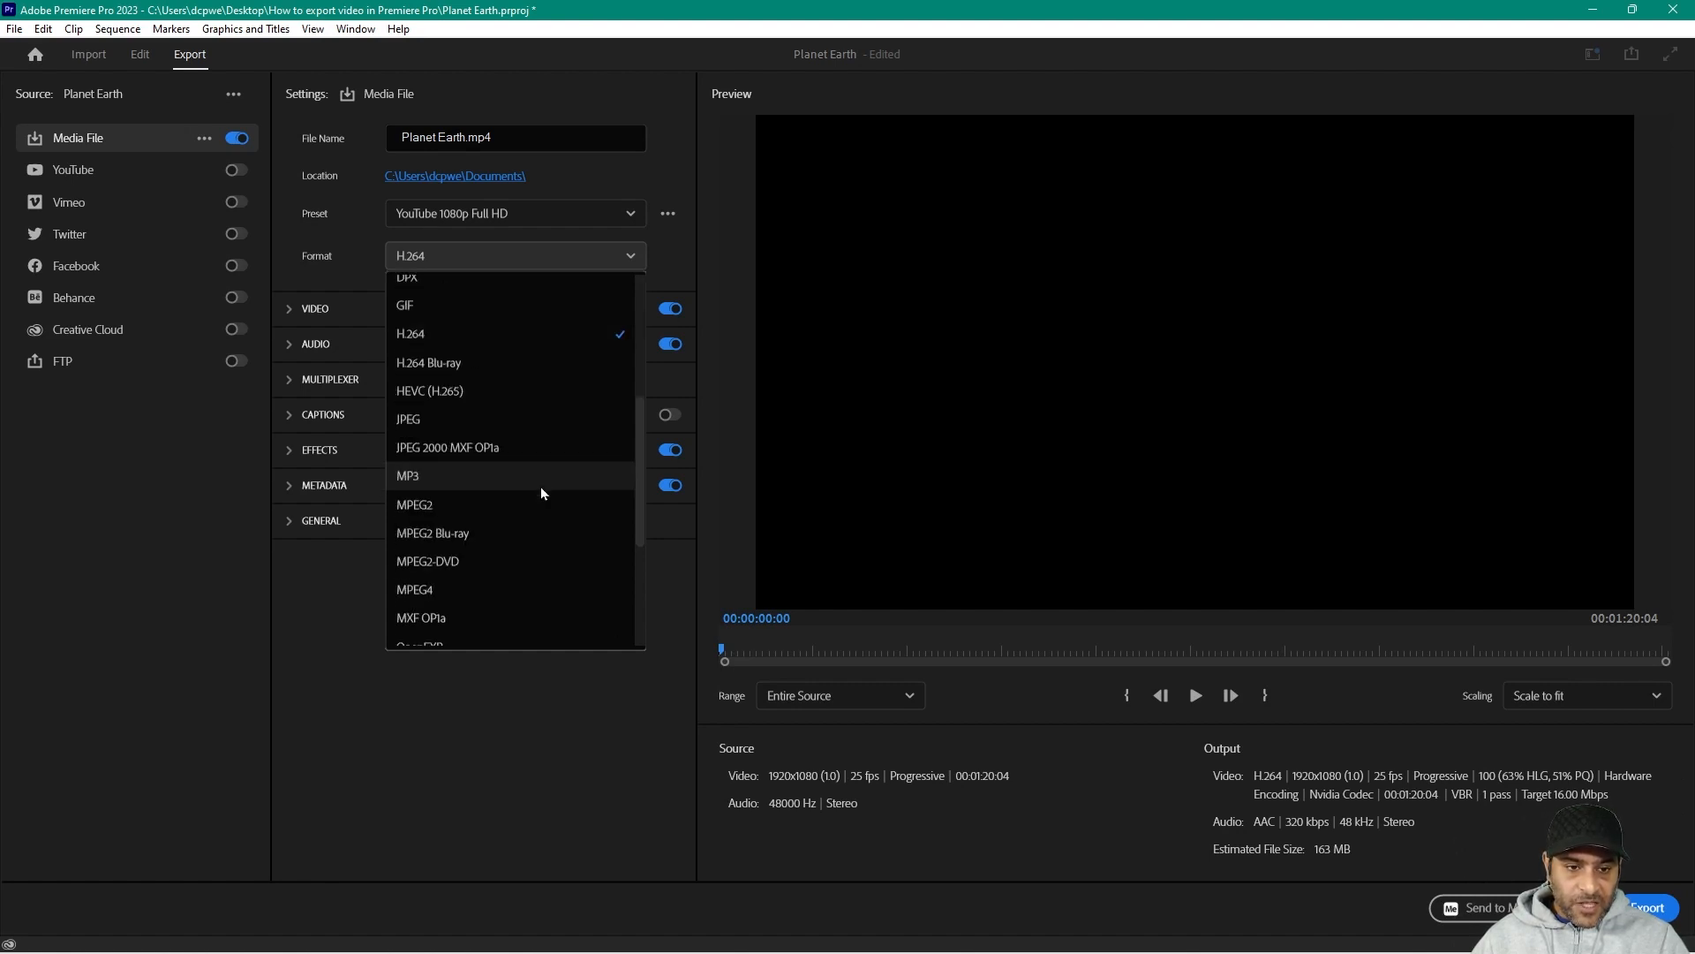
scroll(542, 492, up, 3)
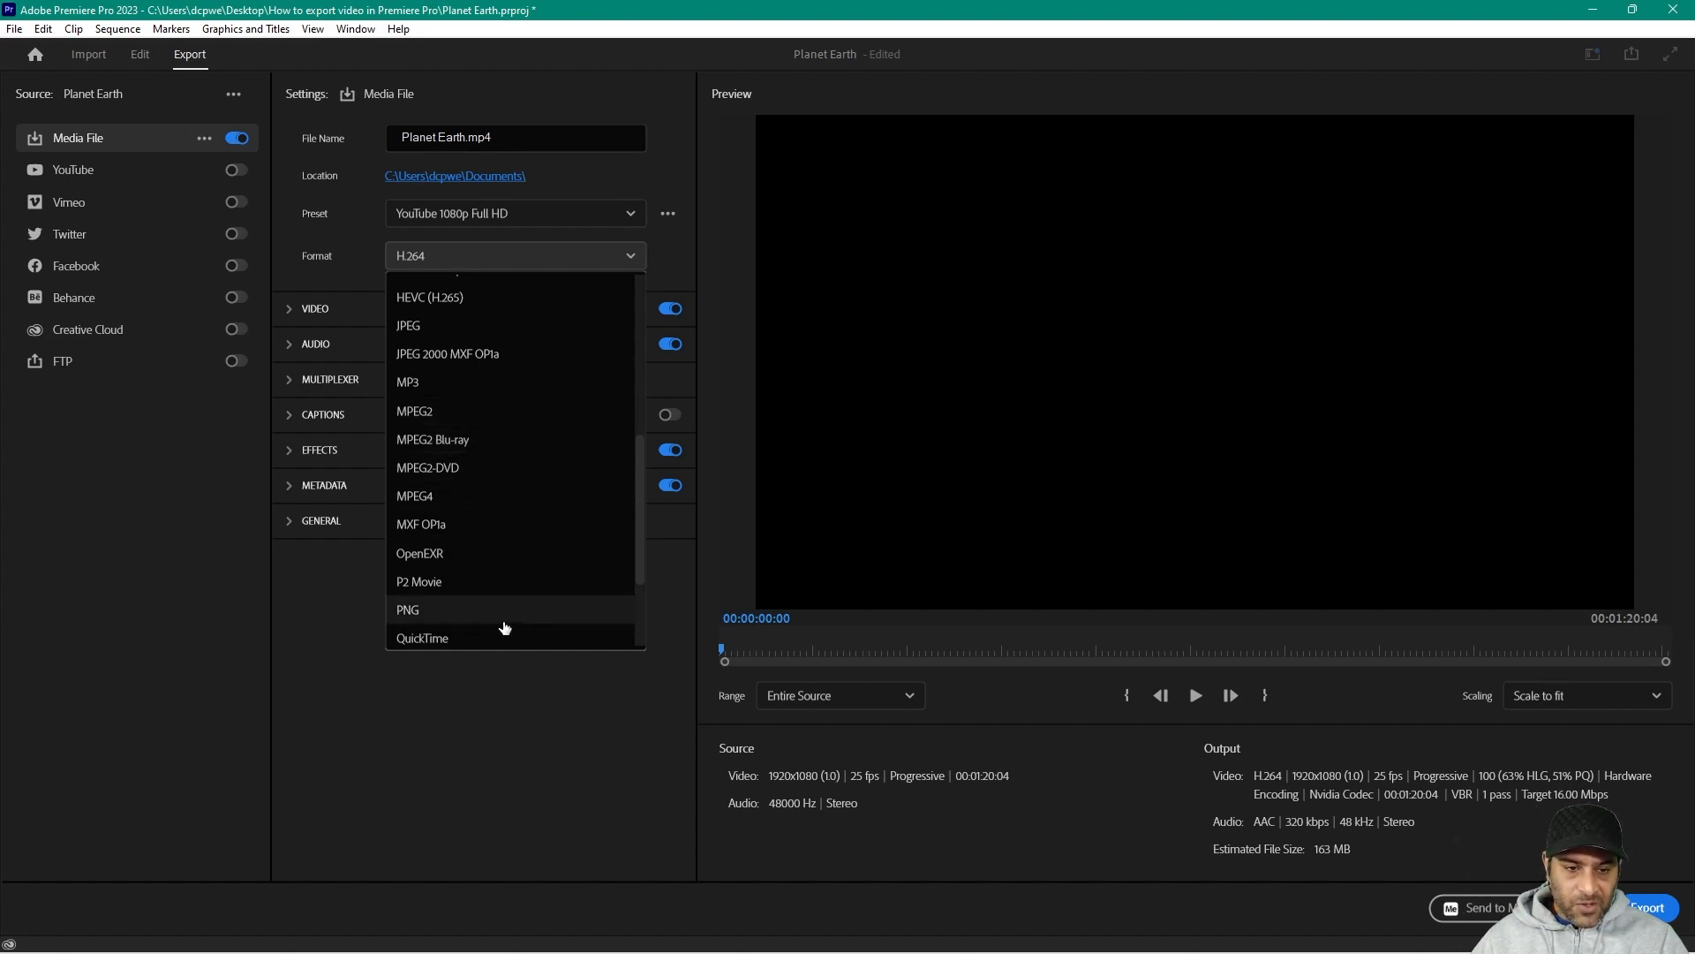
scroll(498, 593, down, 3)
scroll(500, 593, up, 10)
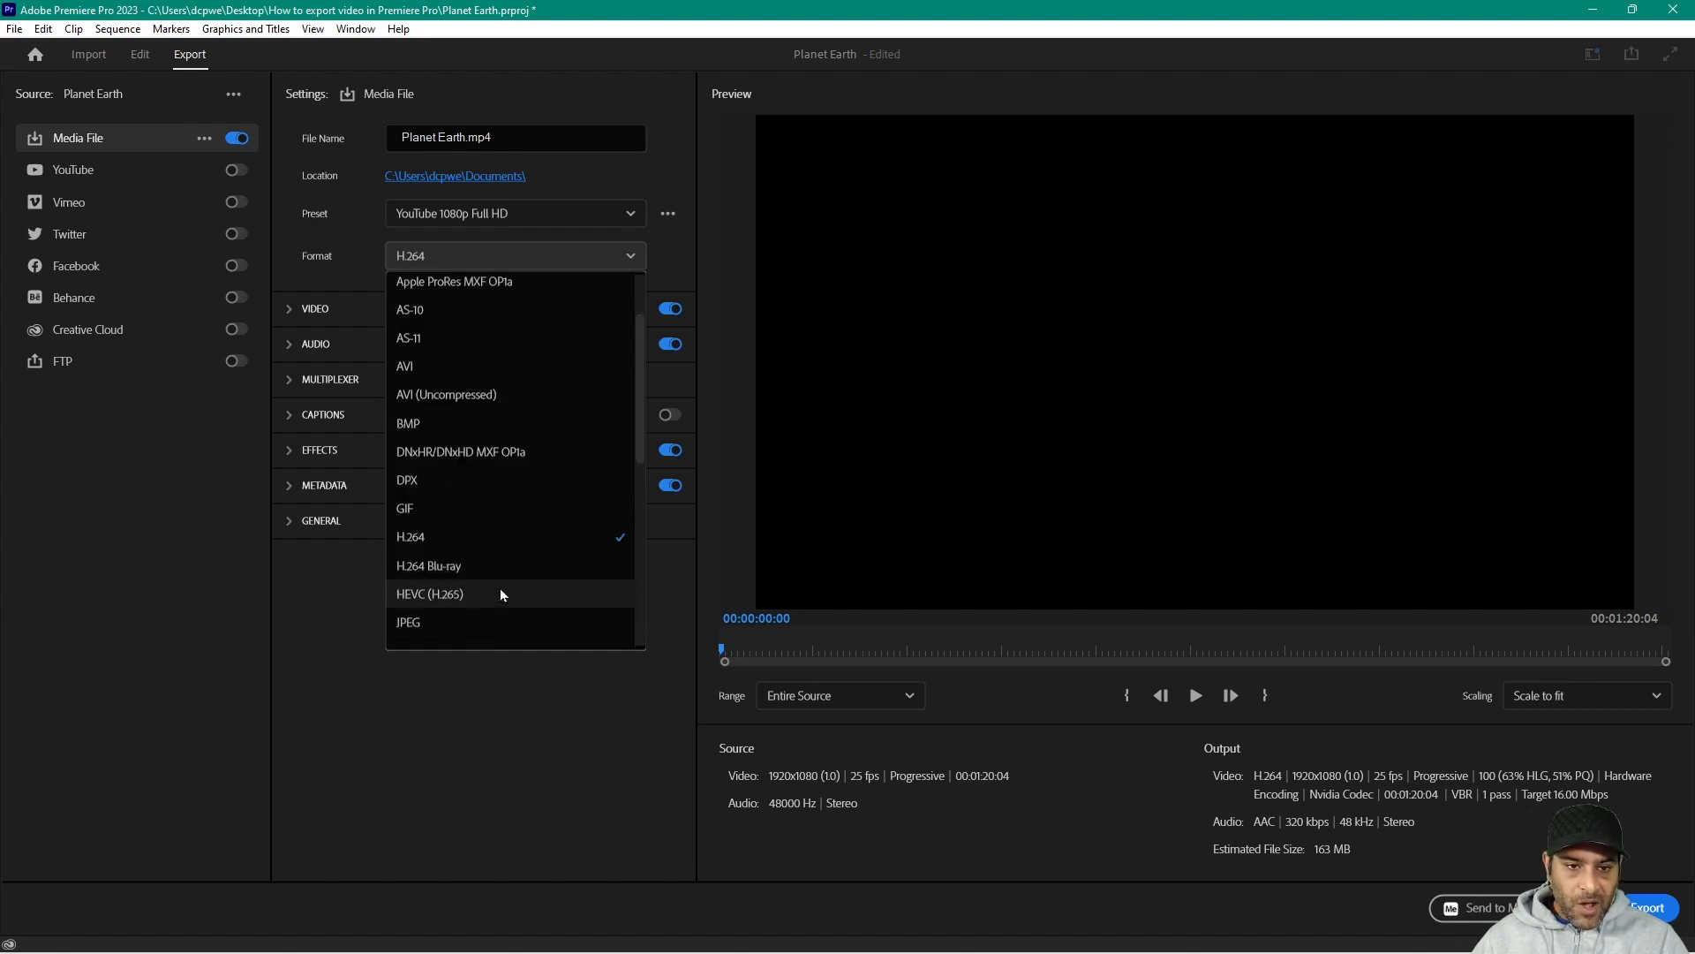
click(318, 616)
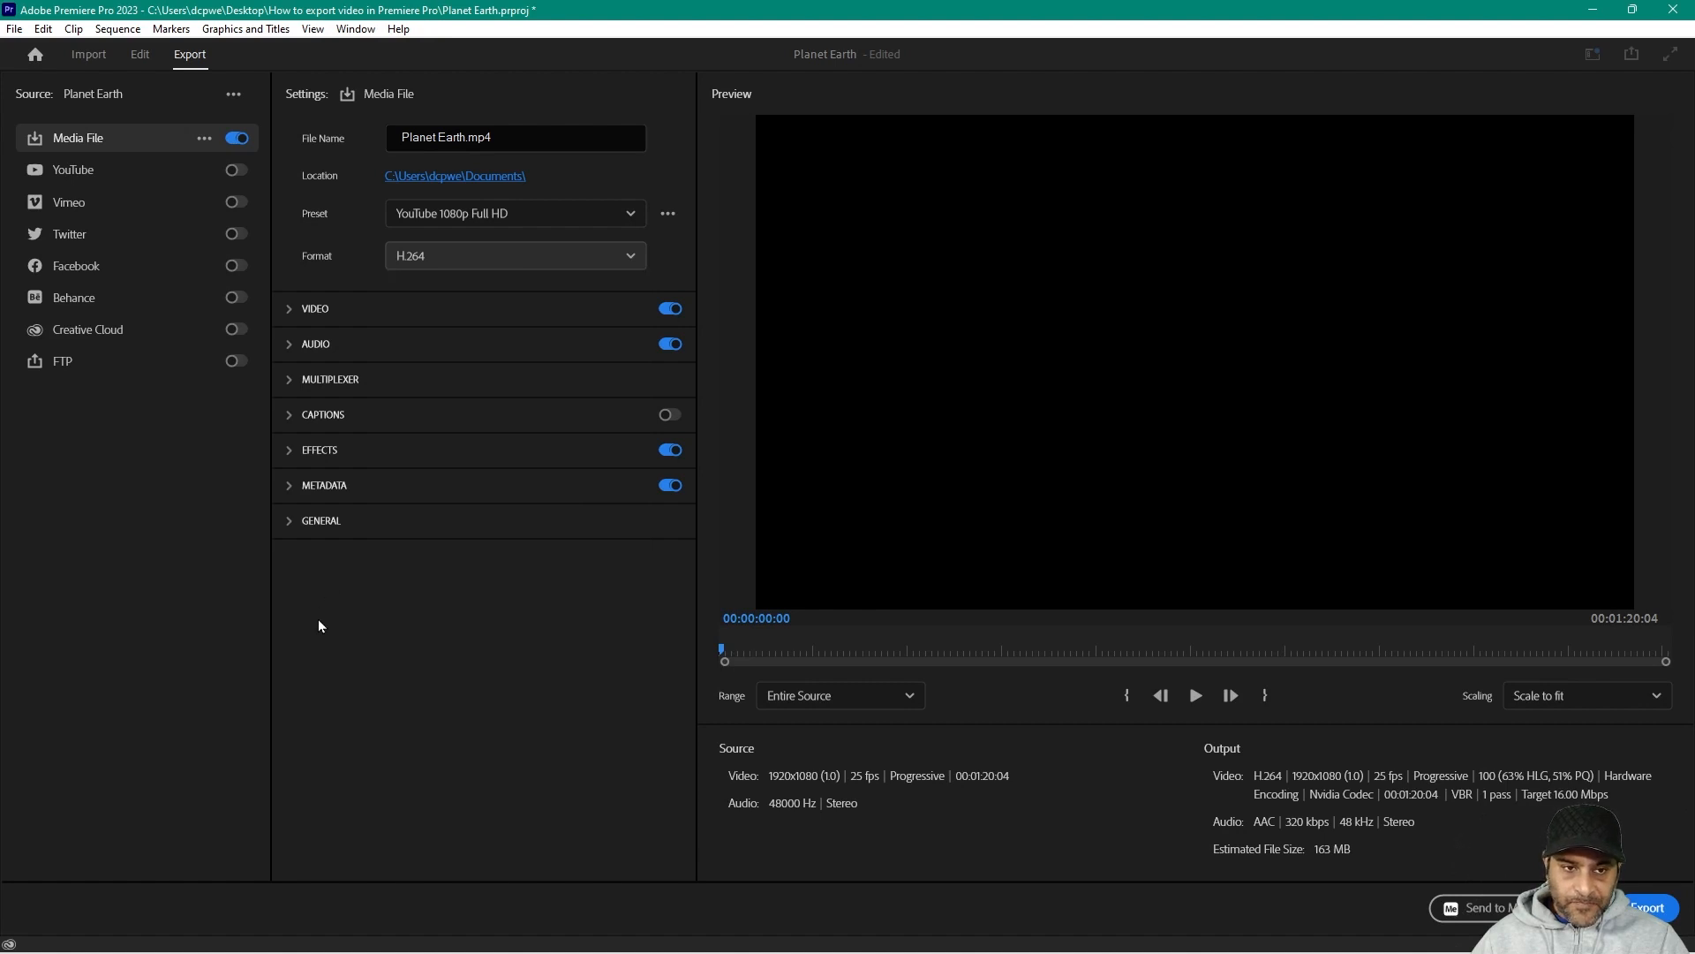
- Examine the frame size, frame rate and aspect options in the export's video settings, unlocking the frame rate only while viewing its choices
click(323, 311)
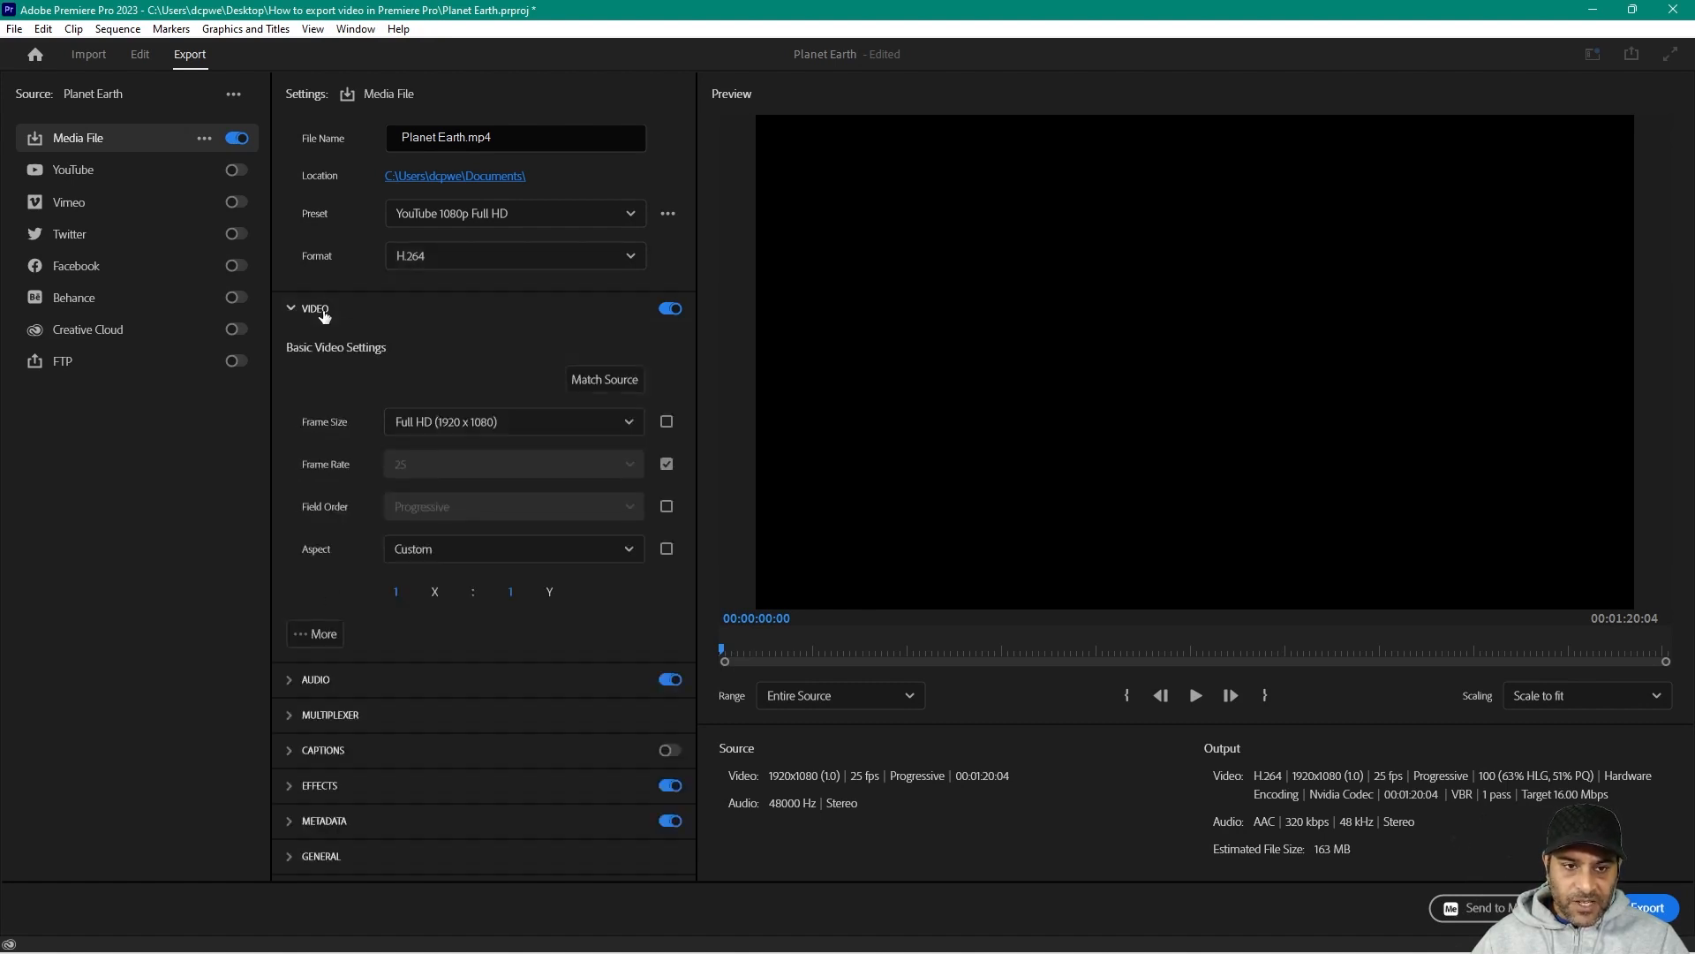
click(472, 423)
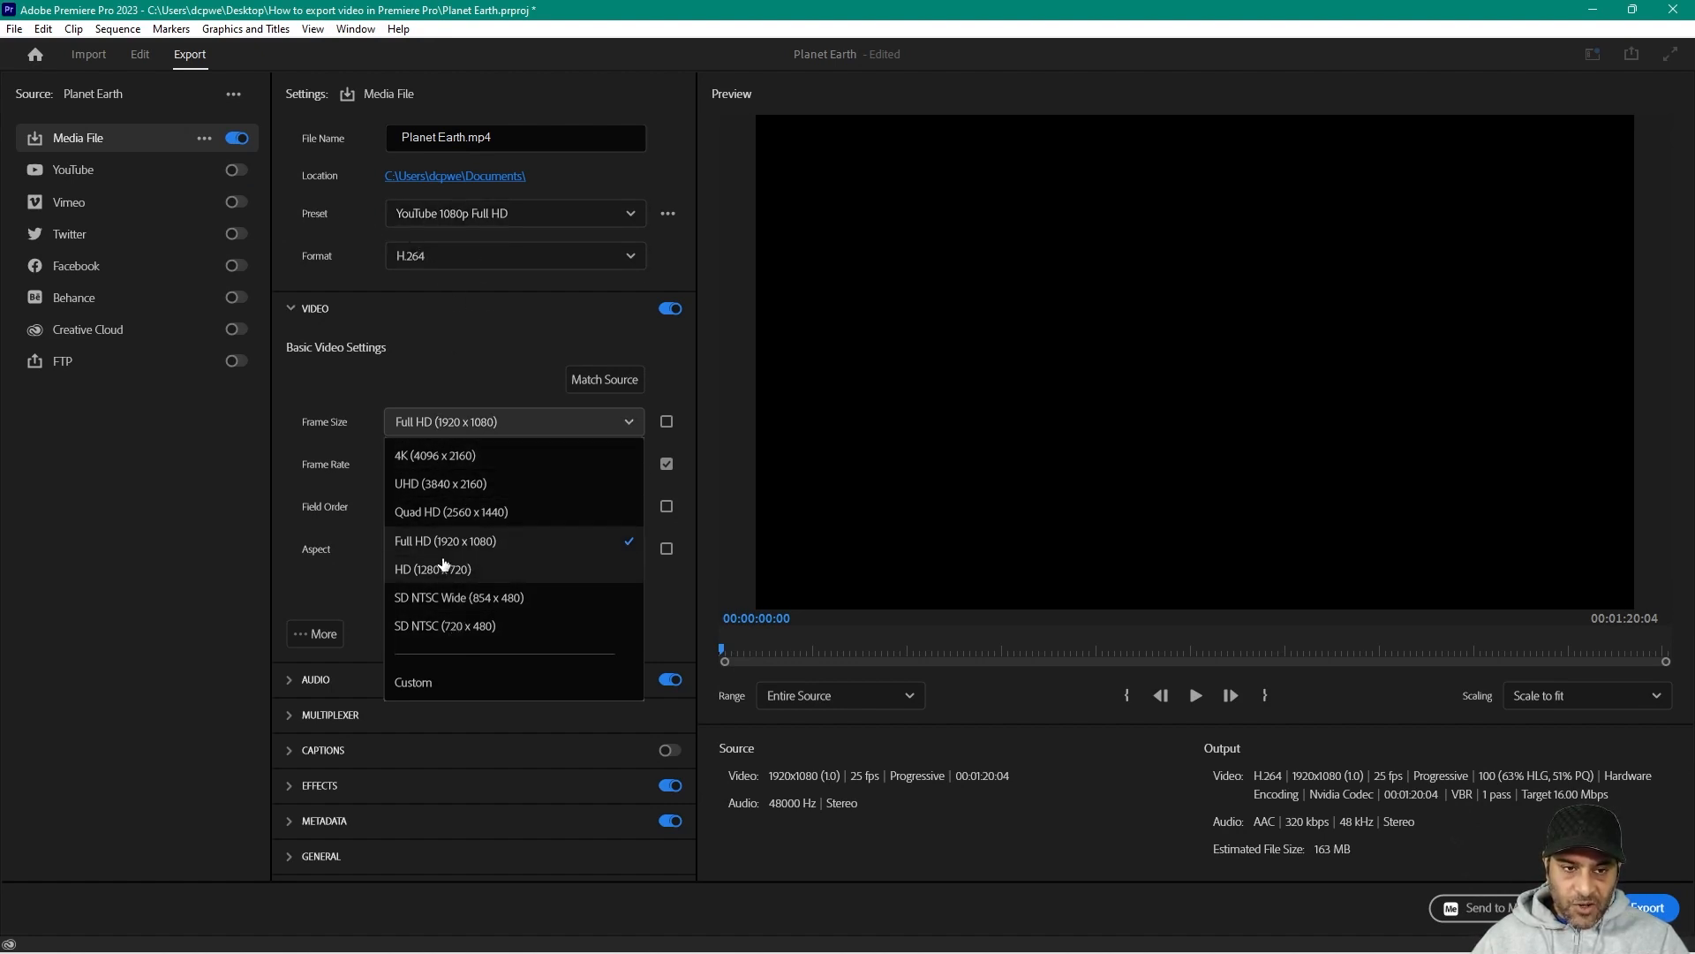
click(224, 468)
click(667, 464)
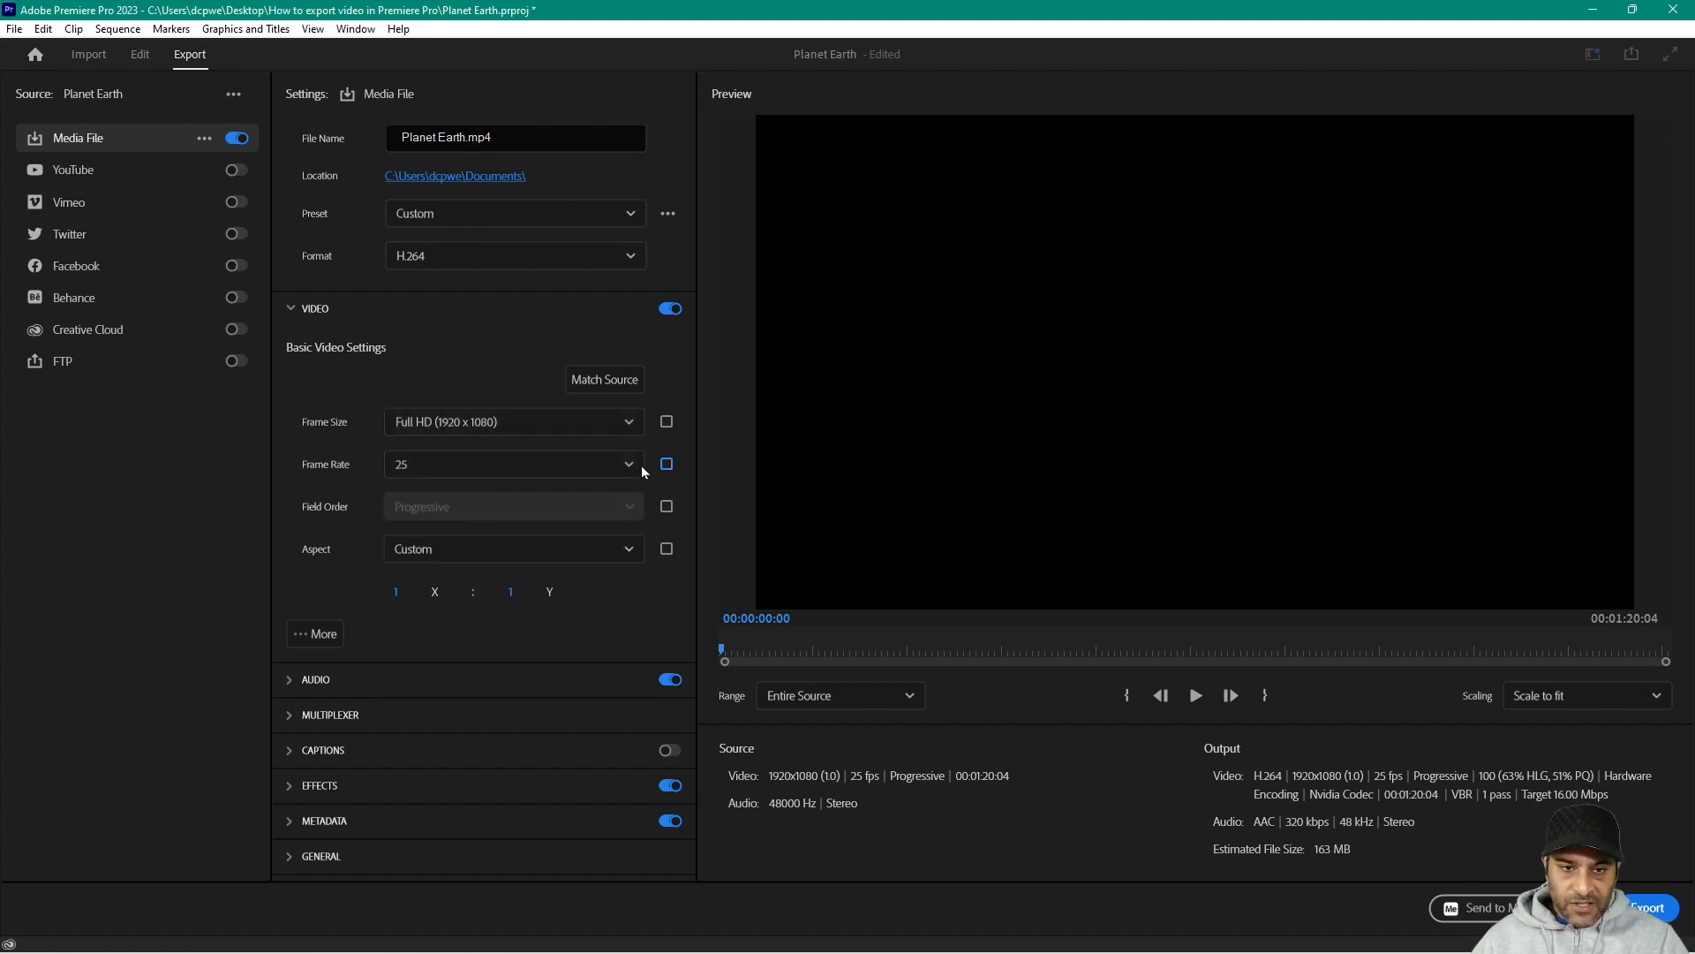
click(637, 465)
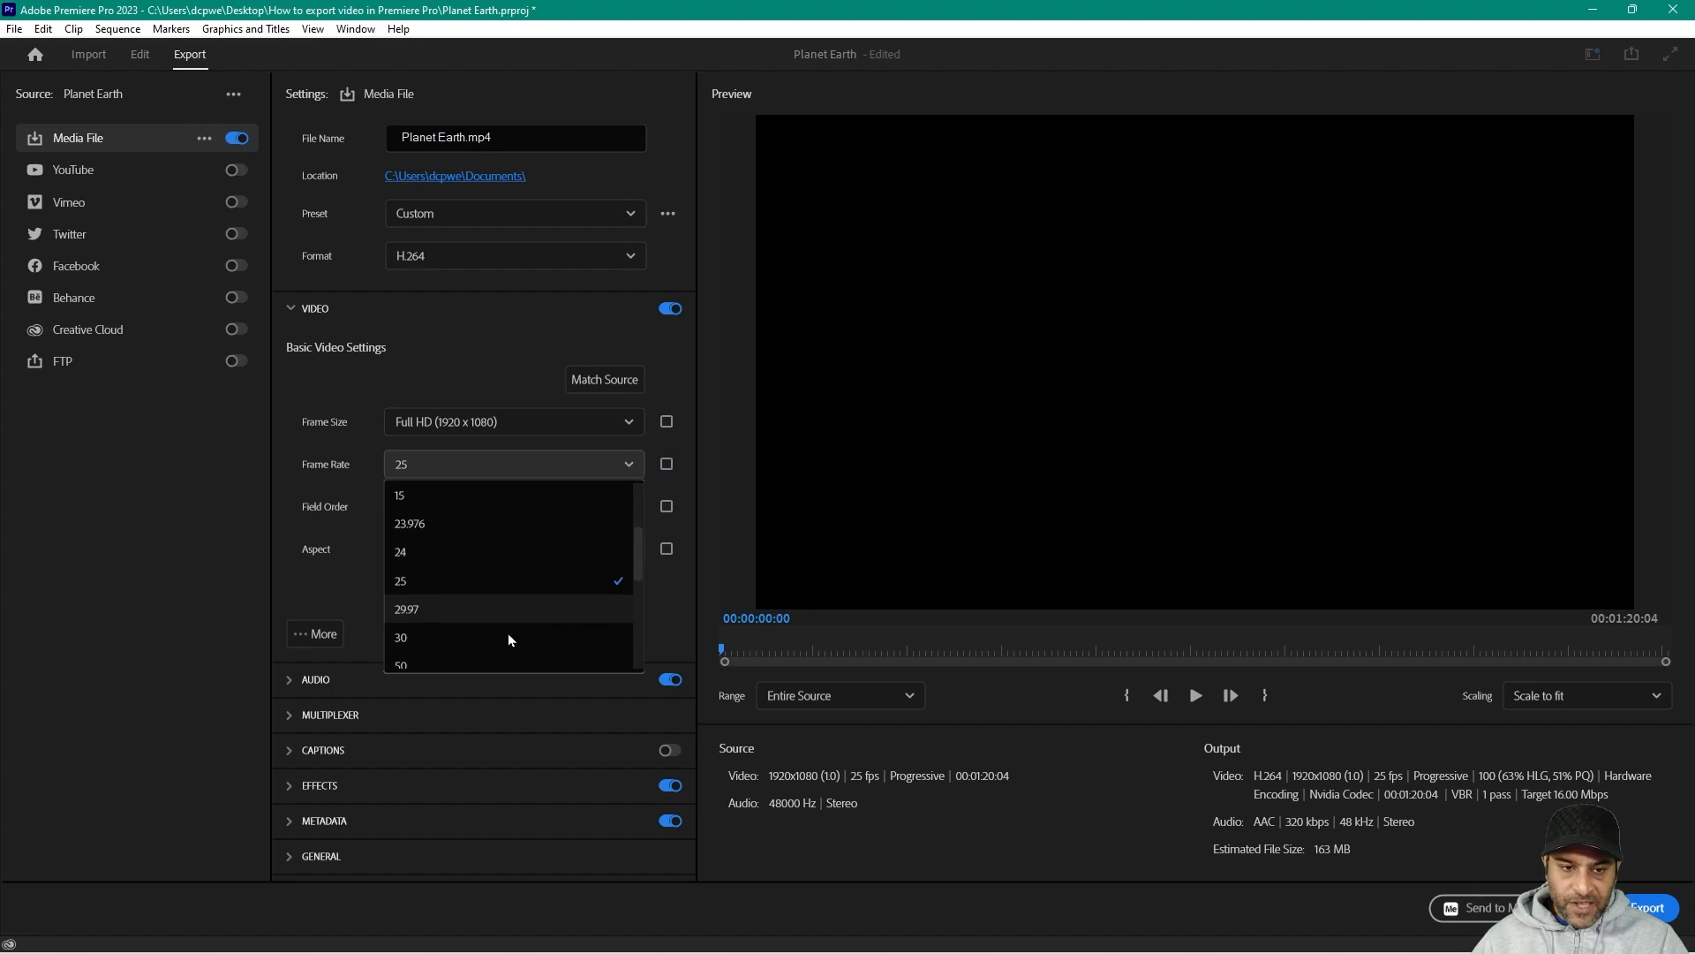
scroll(455, 644, down, 1)
click(180, 511)
click(667, 464)
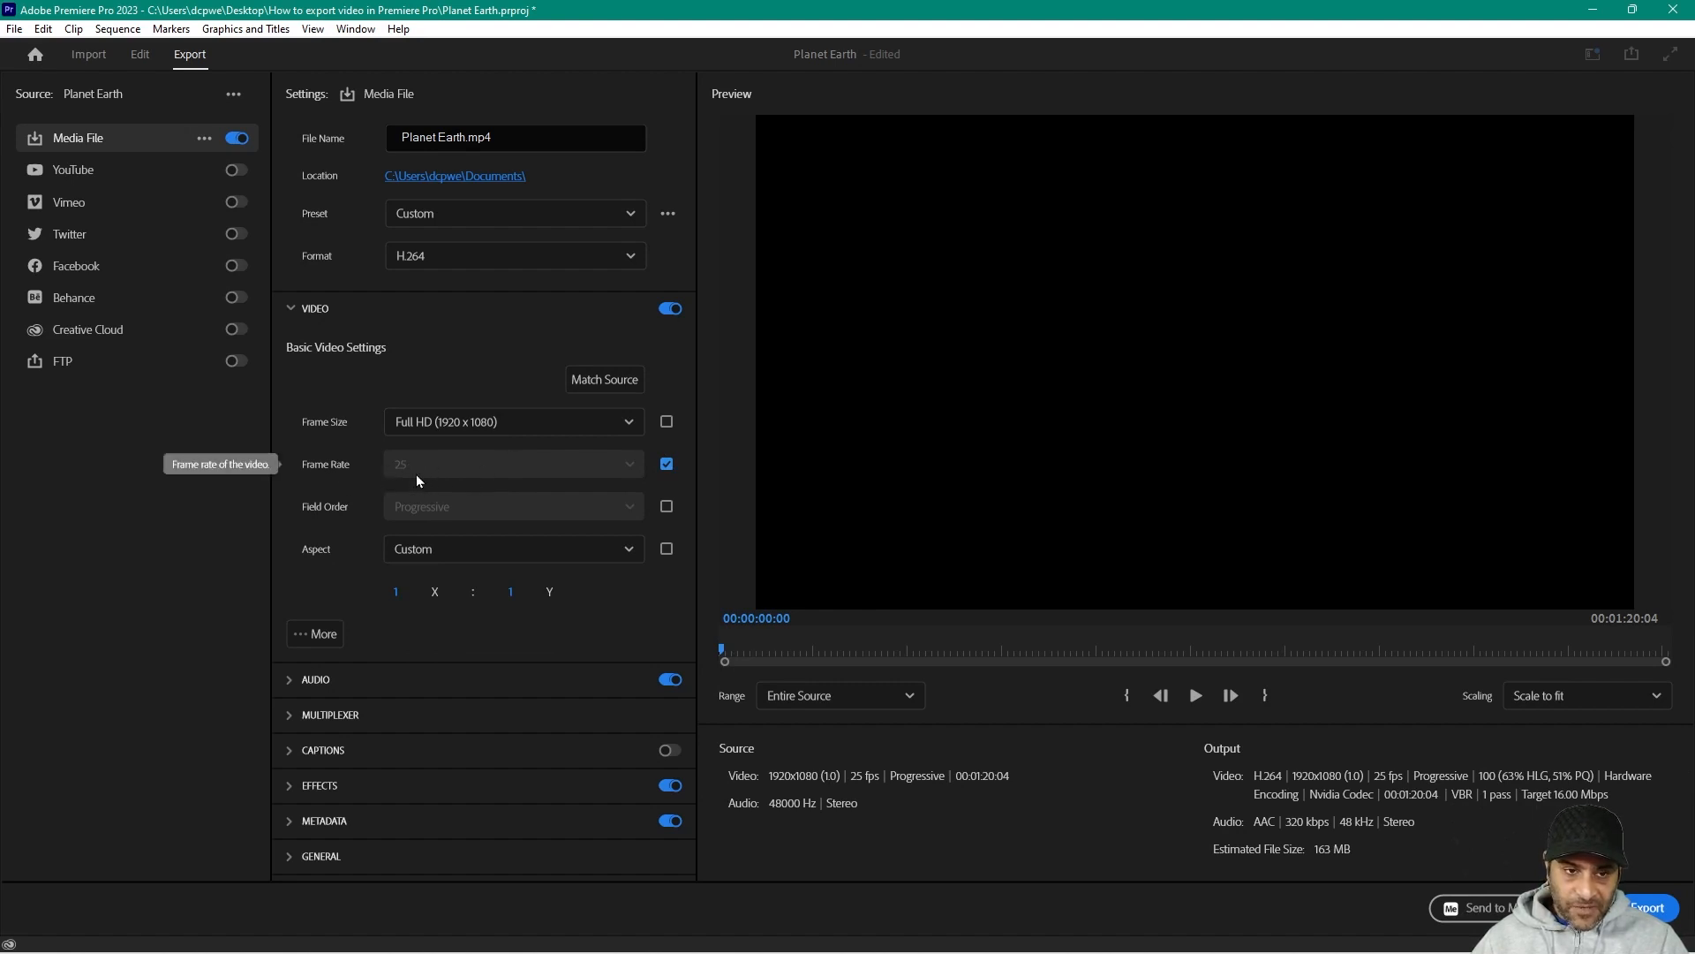
click(565, 553)
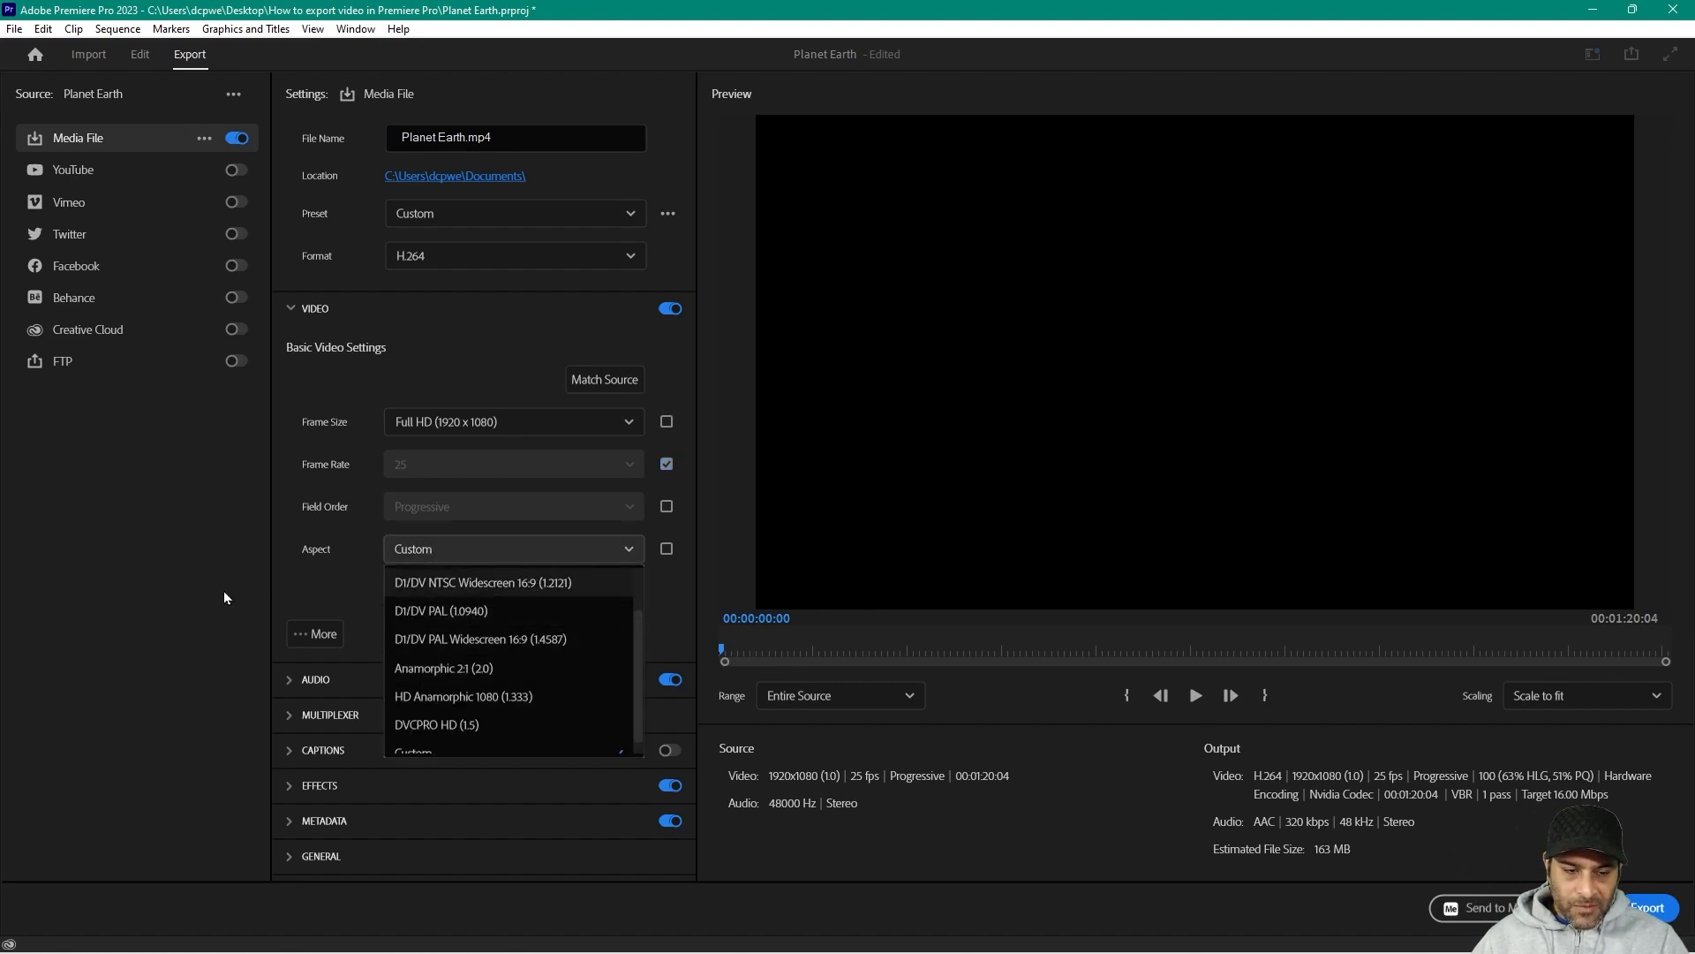
click(196, 586)
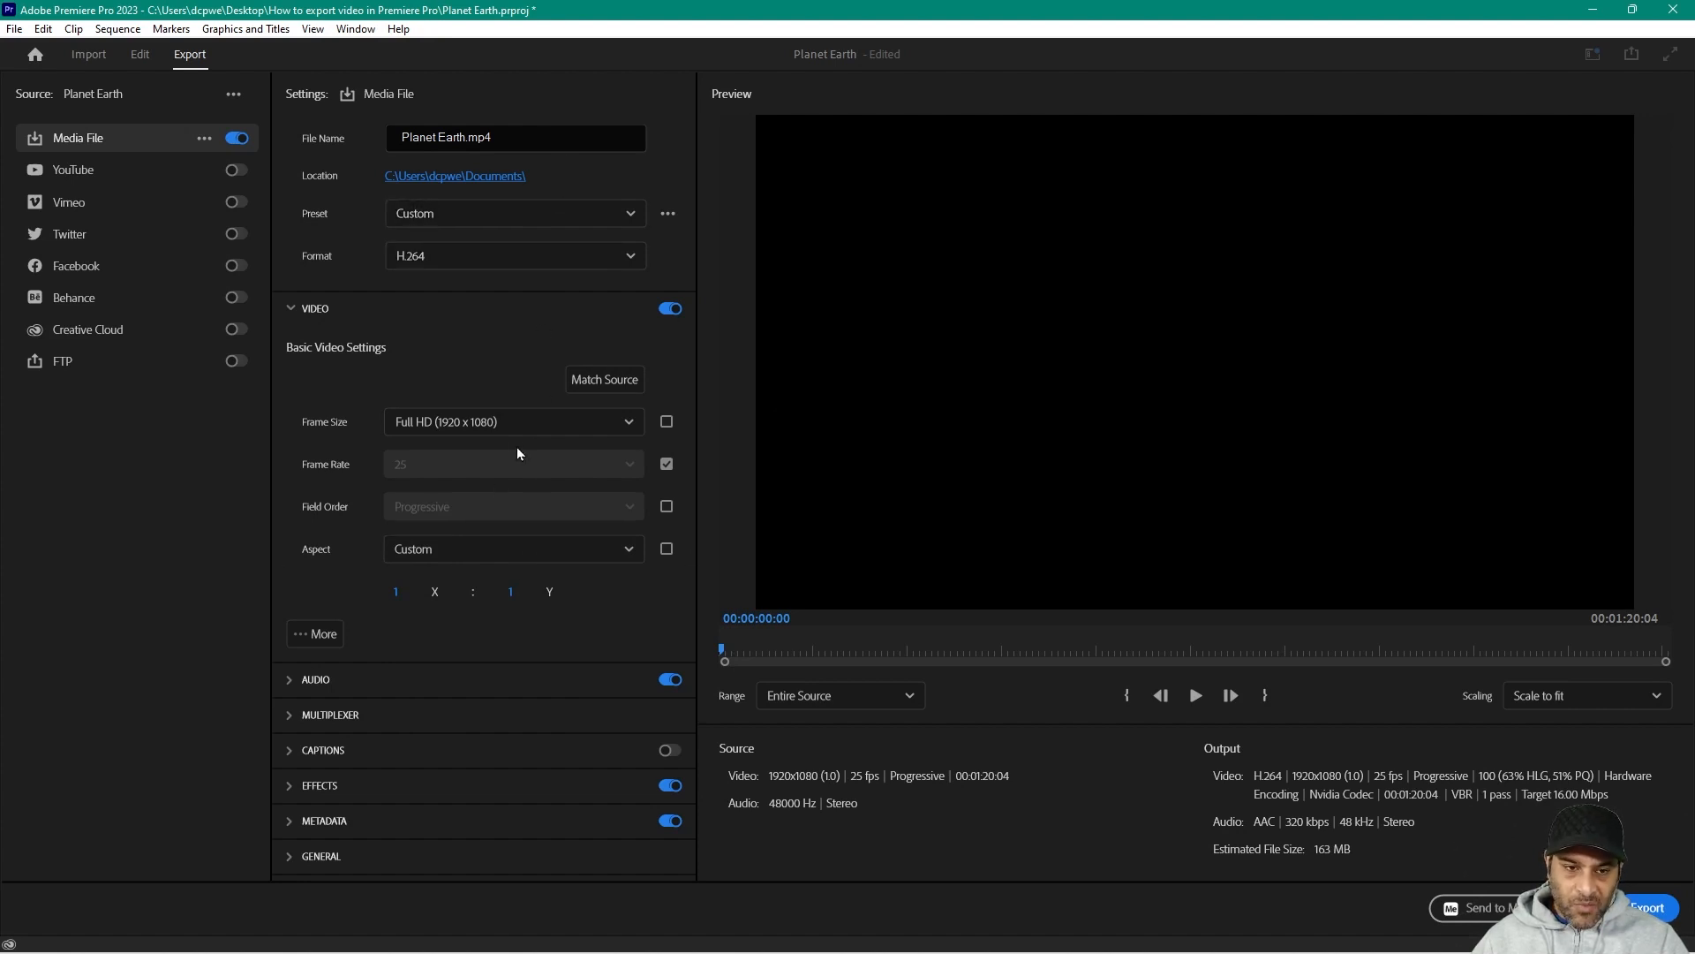
- Turn the audio export off and back on, and review the available export effects
click(372, 685)
click(670, 343)
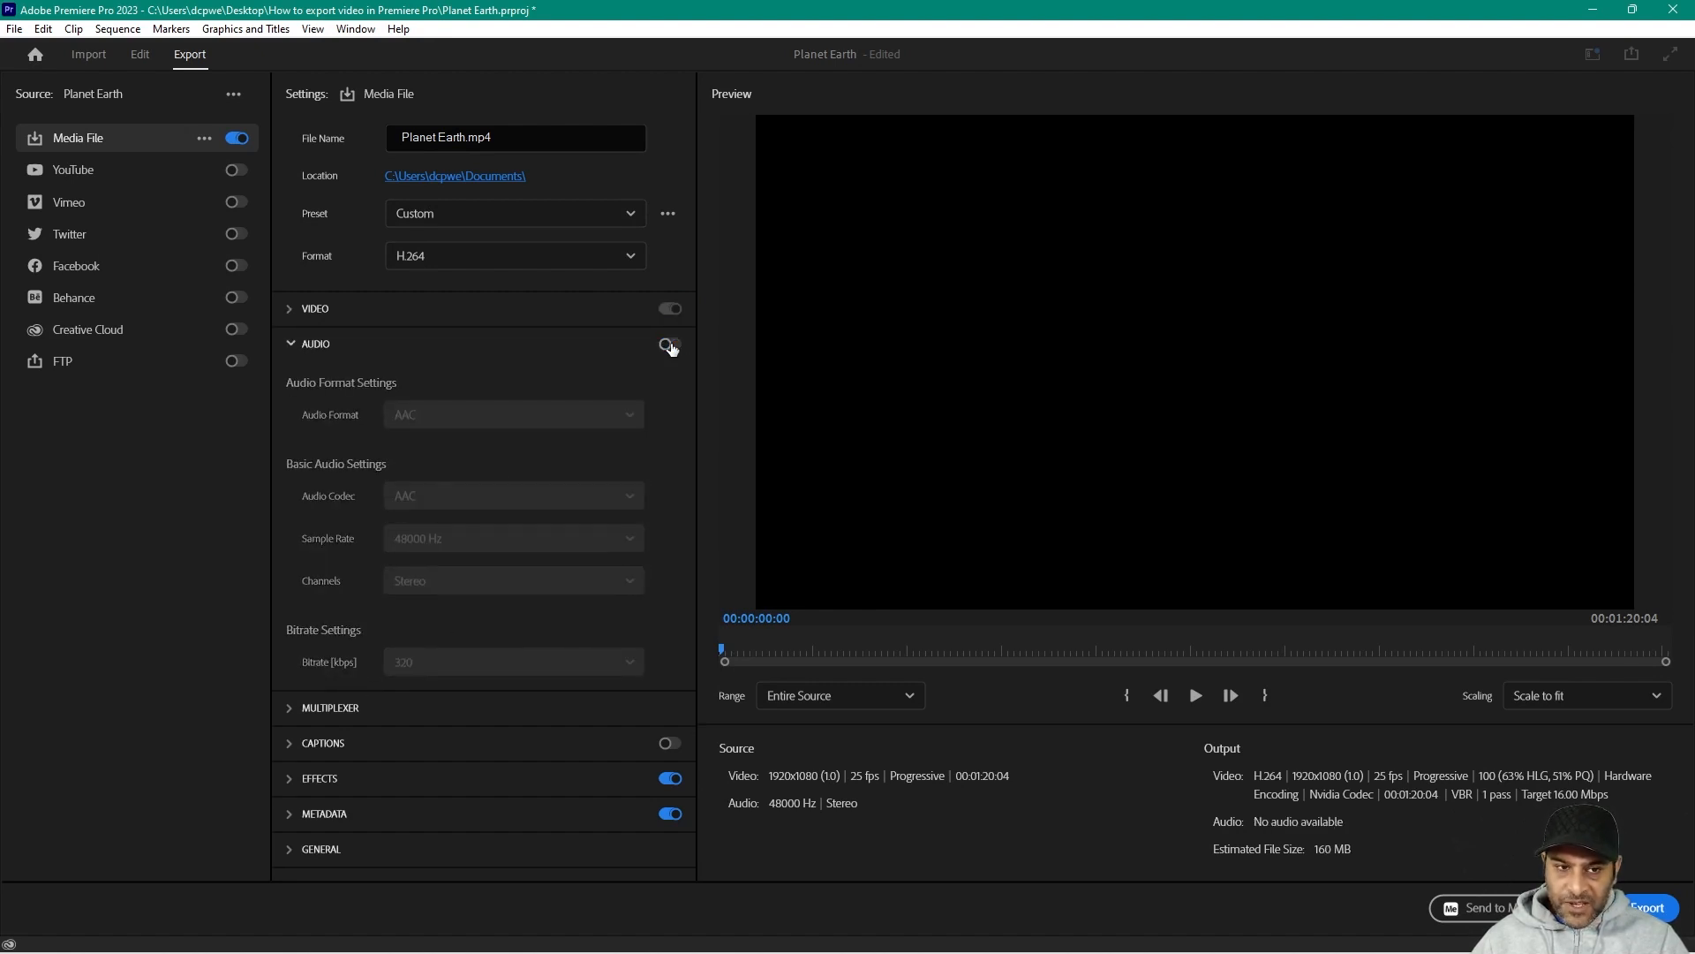
click(669, 343)
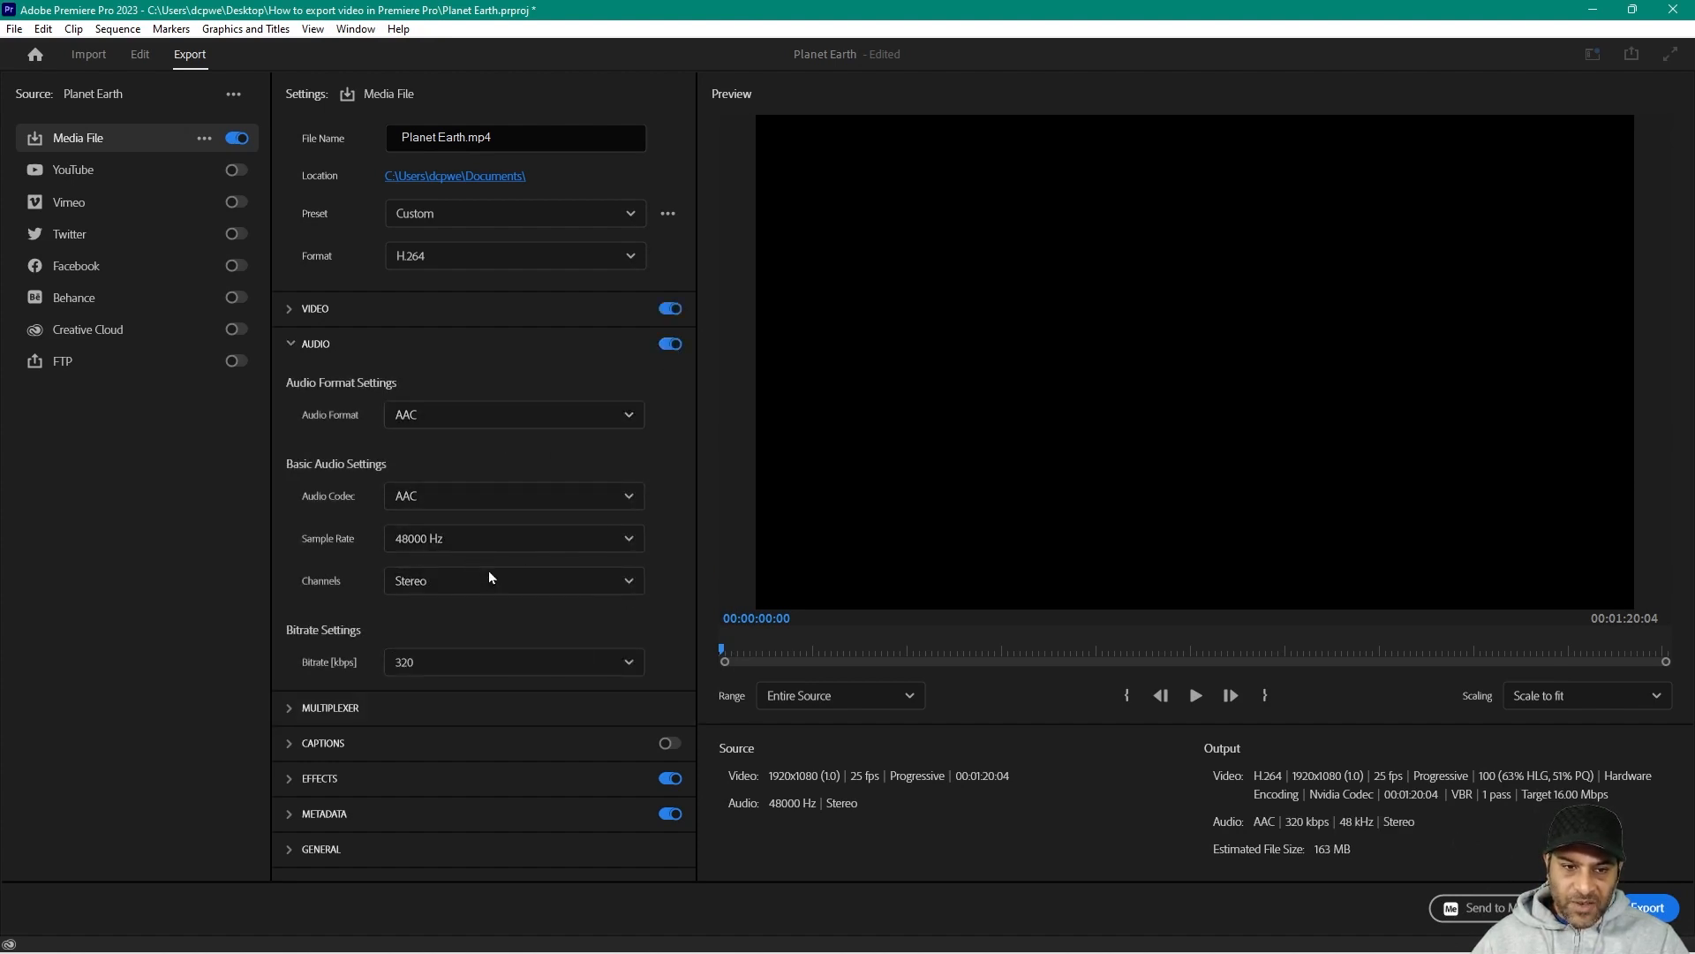
click(322, 778)
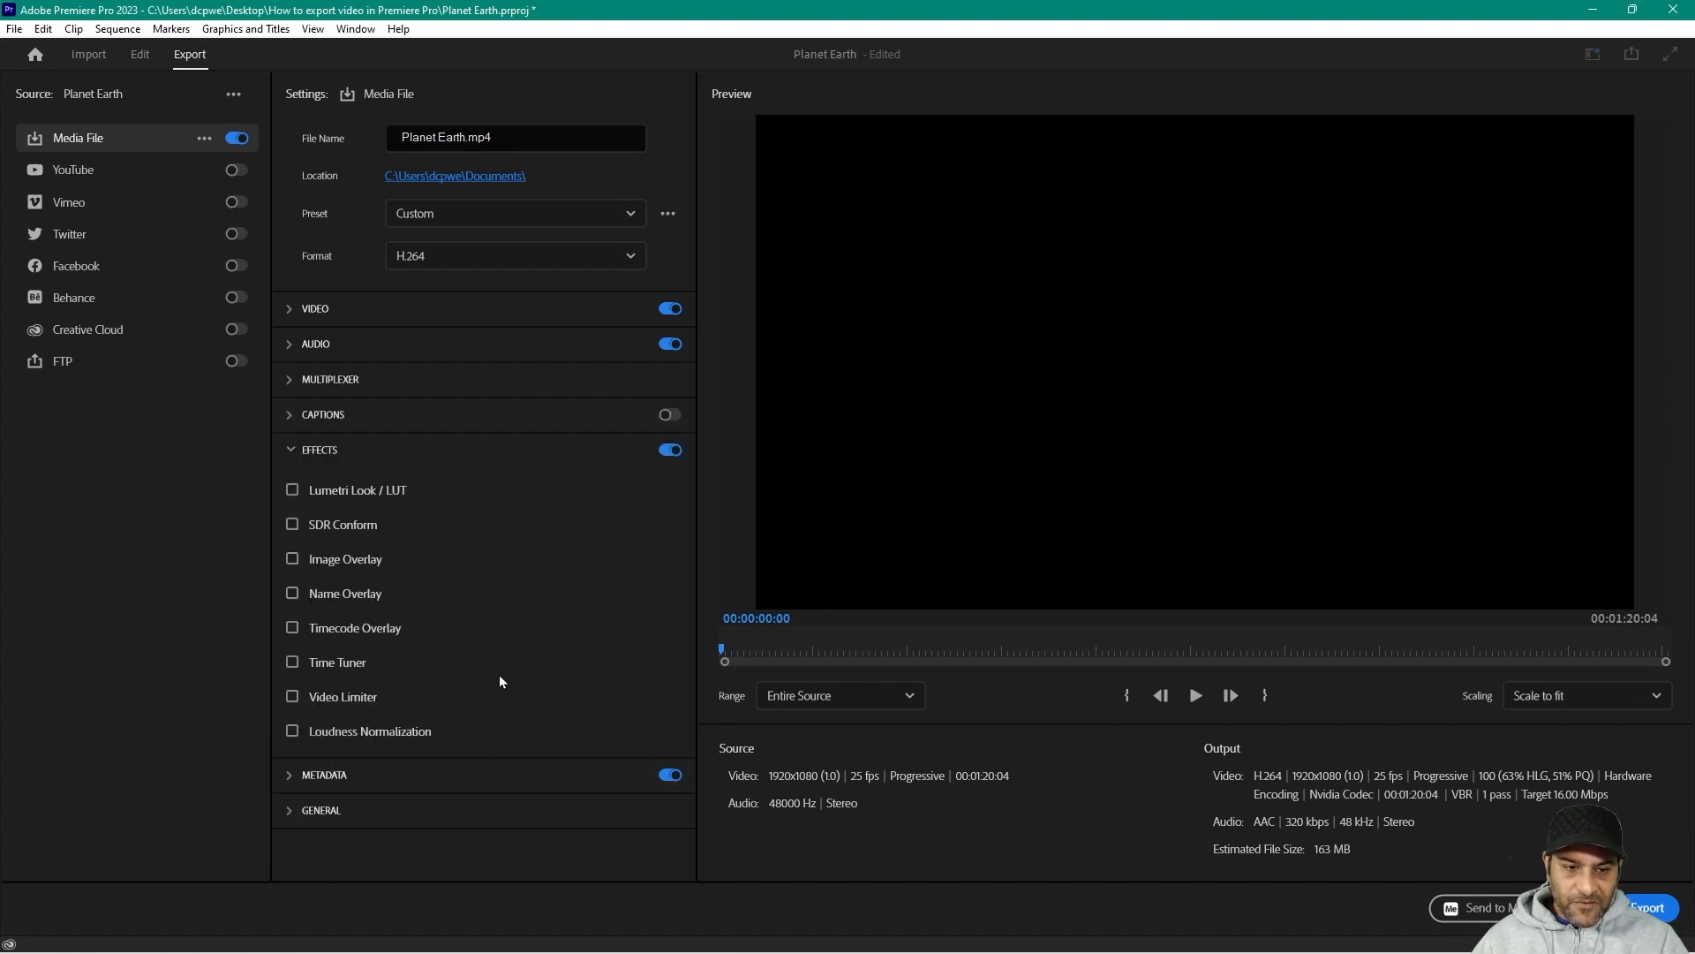
click(380, 460)
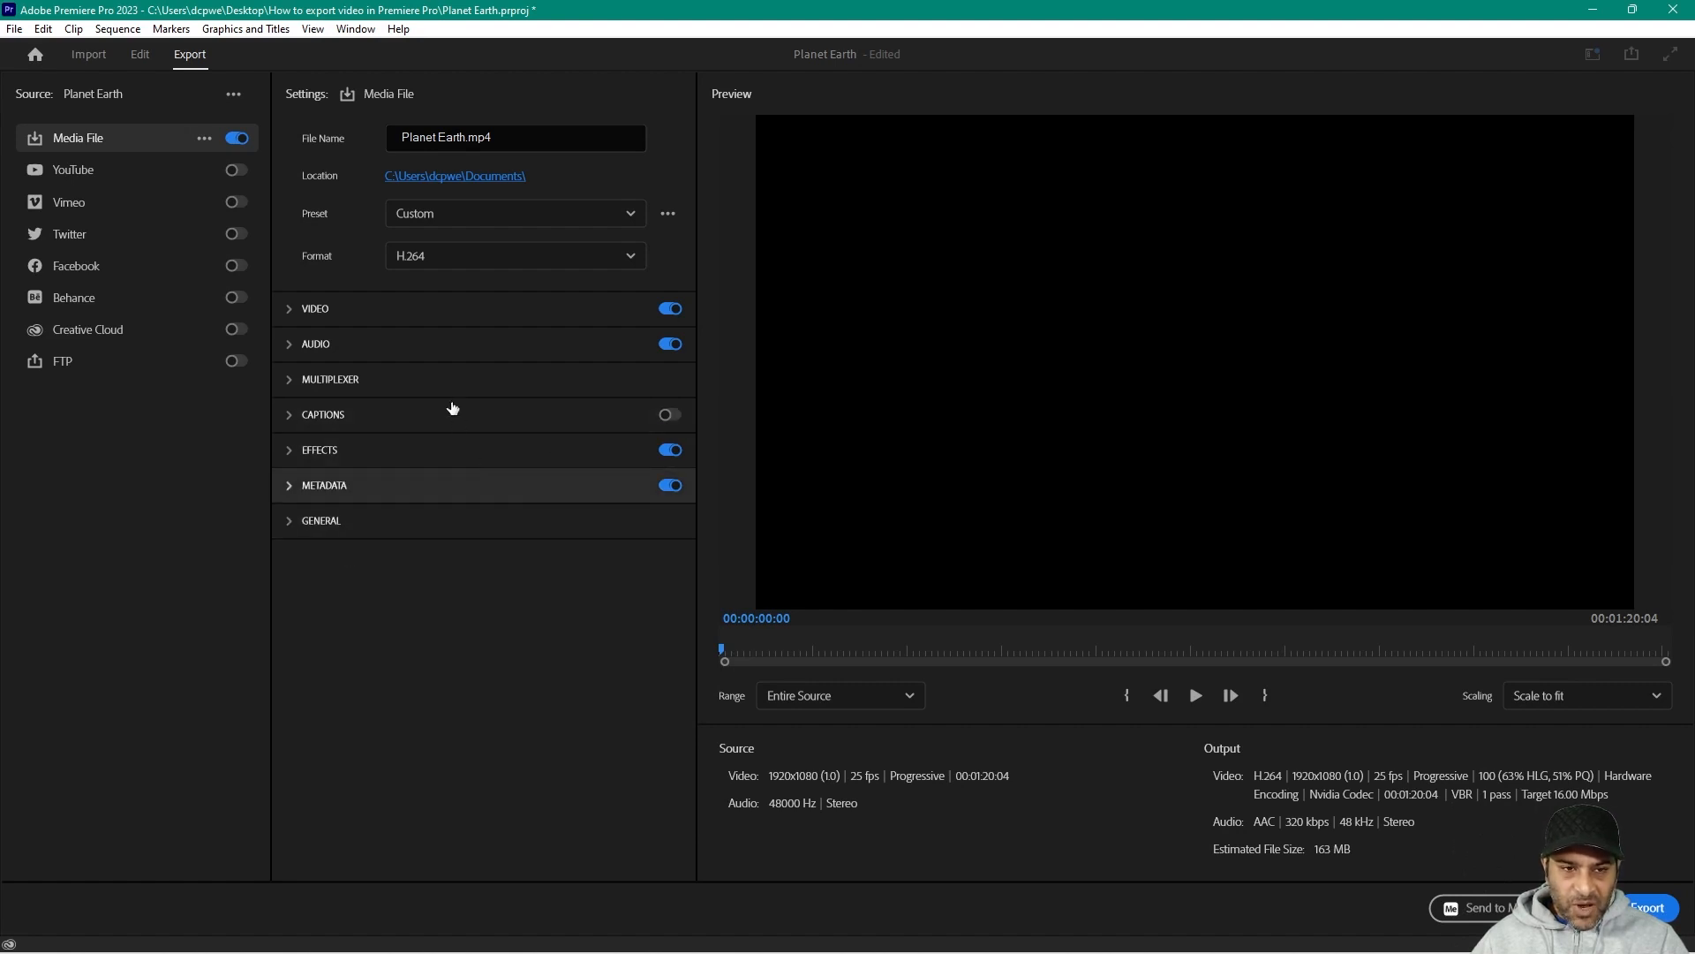
- Restore the export preset to YouTube 1080p Full HD
click(450, 223)
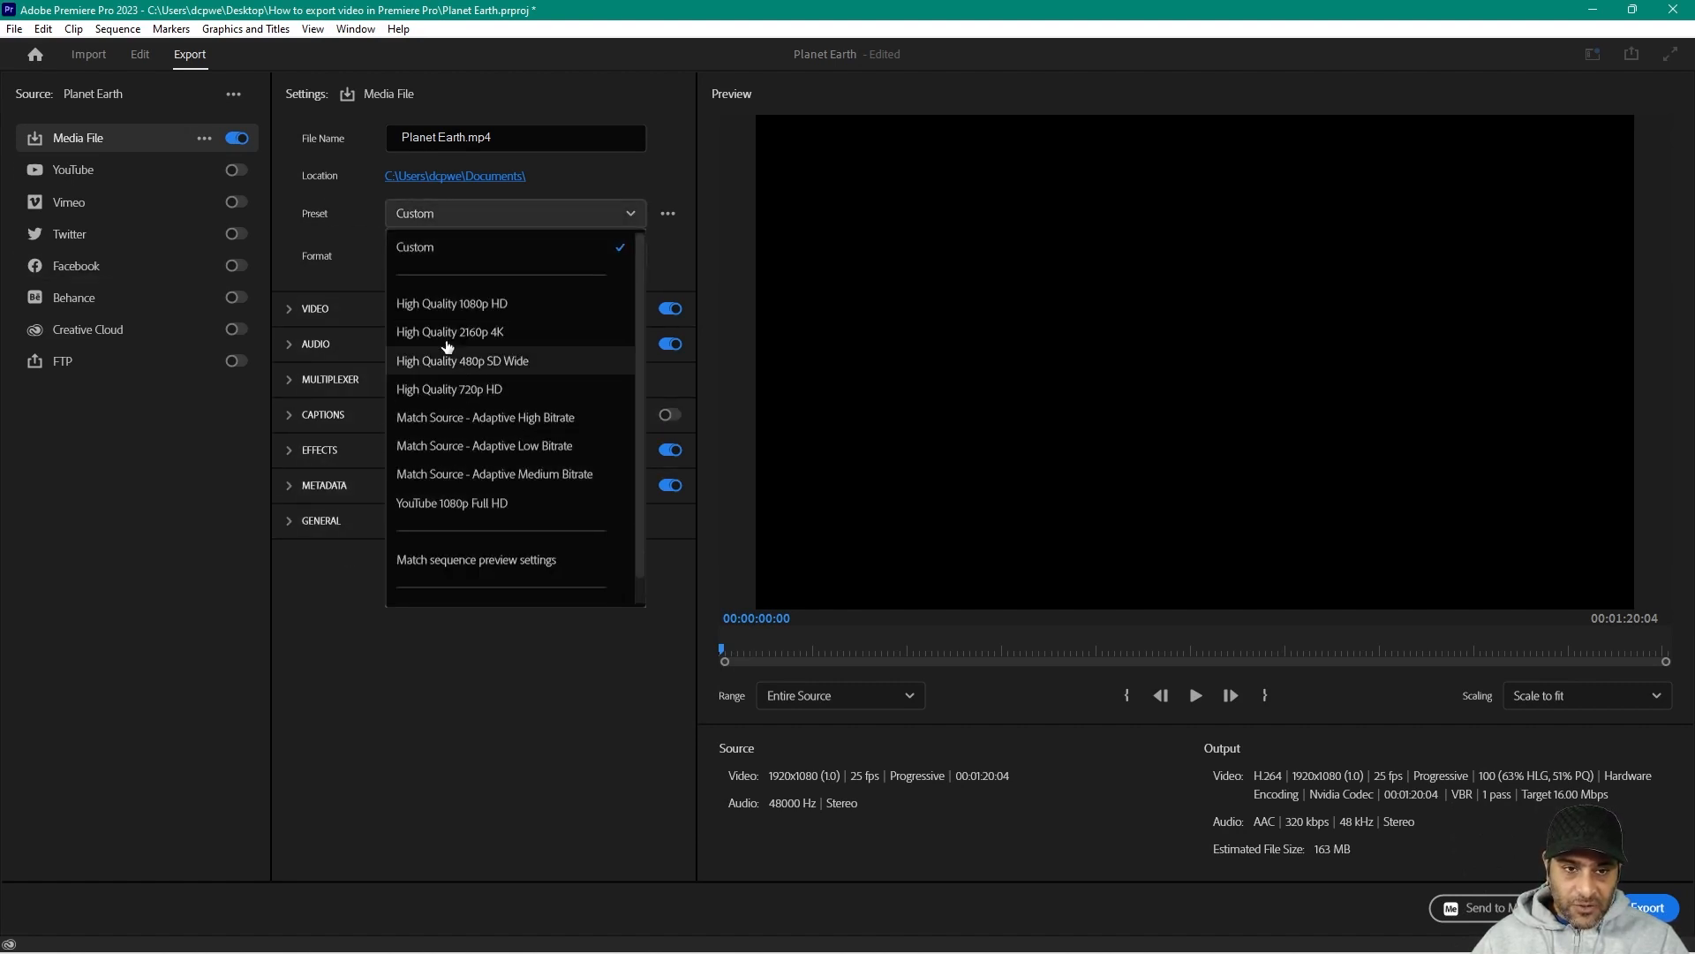
click(474, 503)
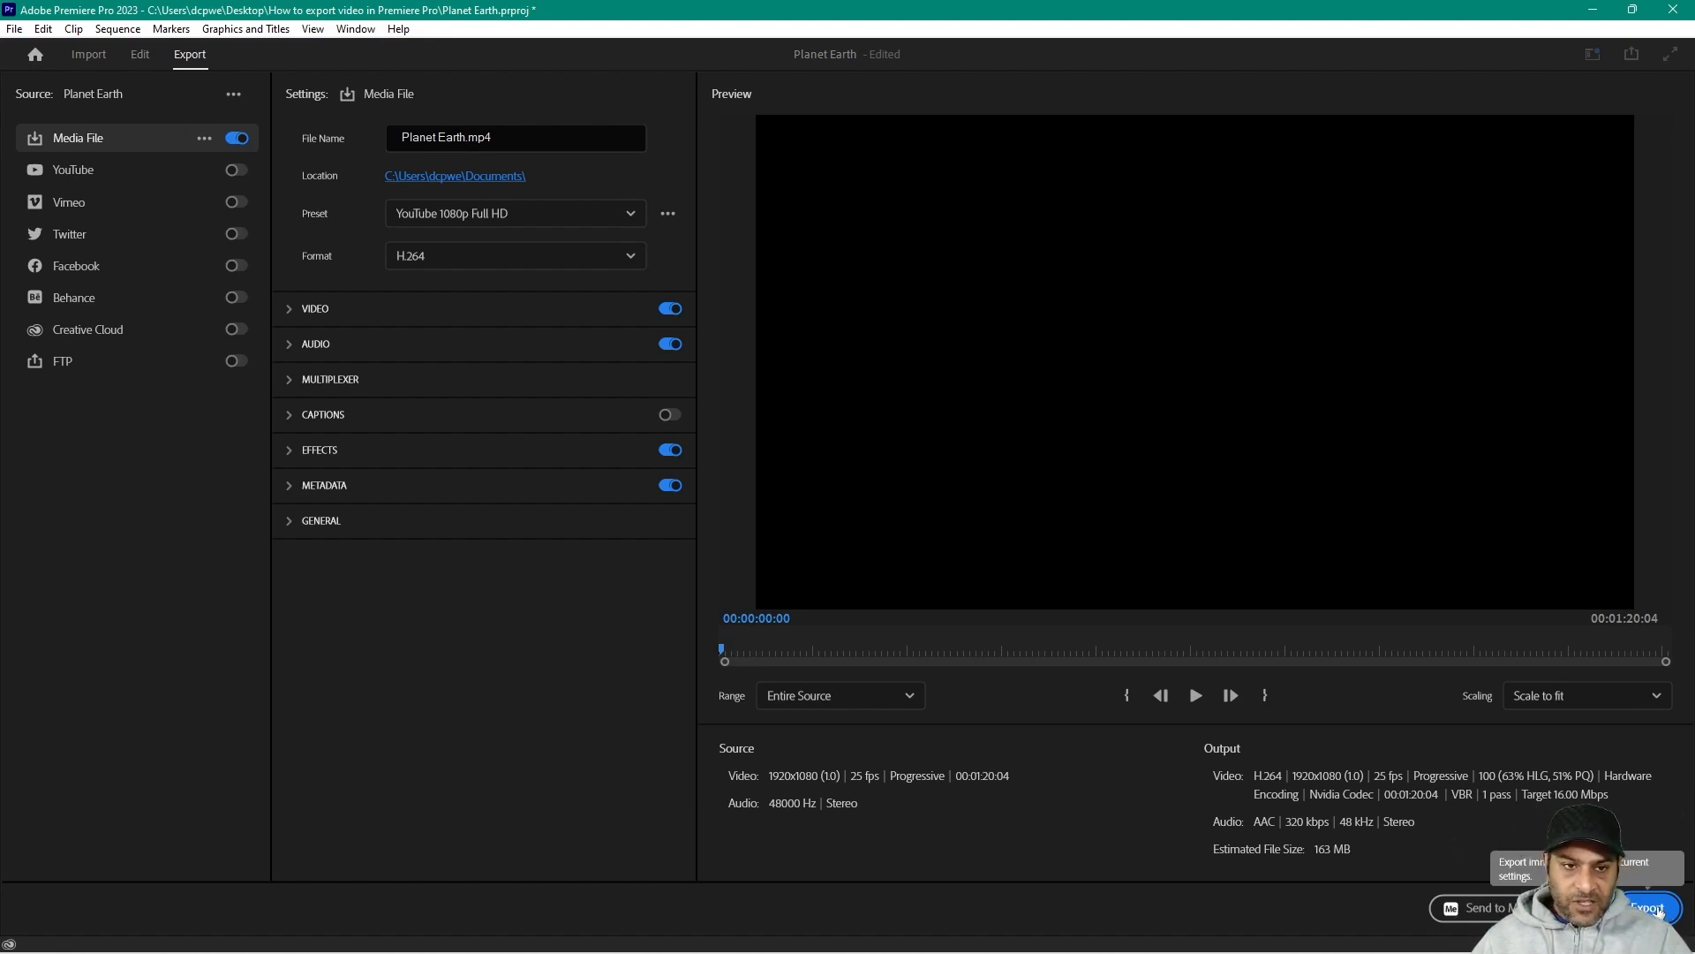
- Set the output location to the Desktop folder "How to export video in Premiere Pro" and export the video as Planet Earth.mp4
click(475, 177)
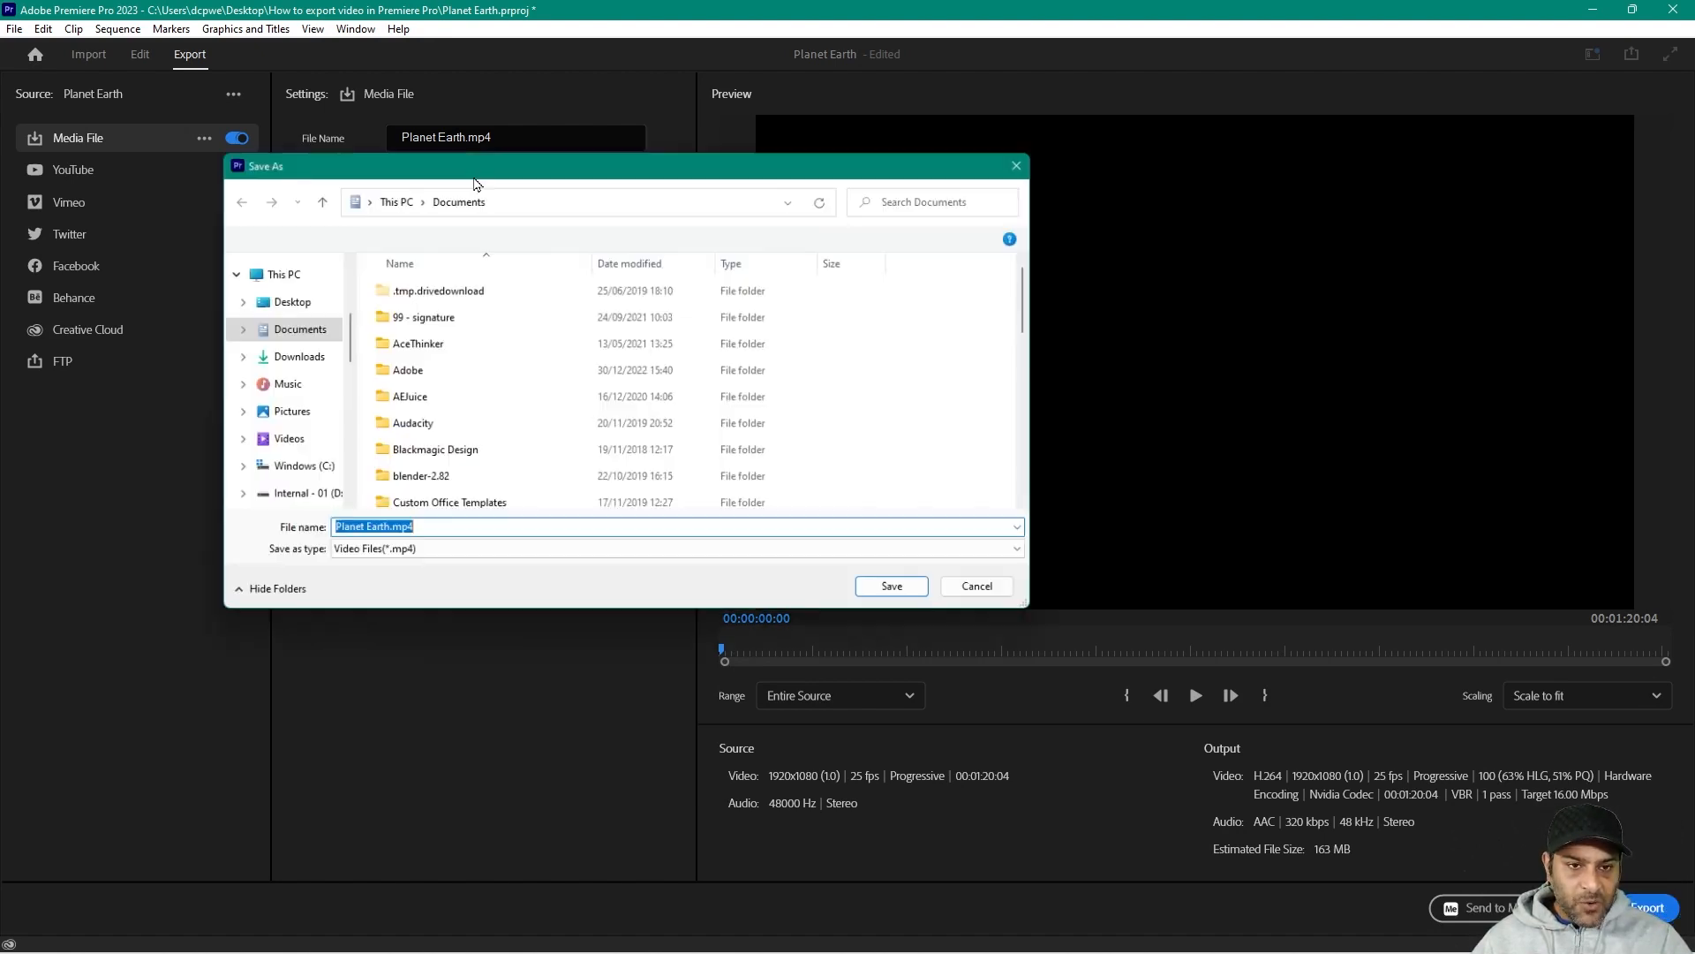
click(991, 593)
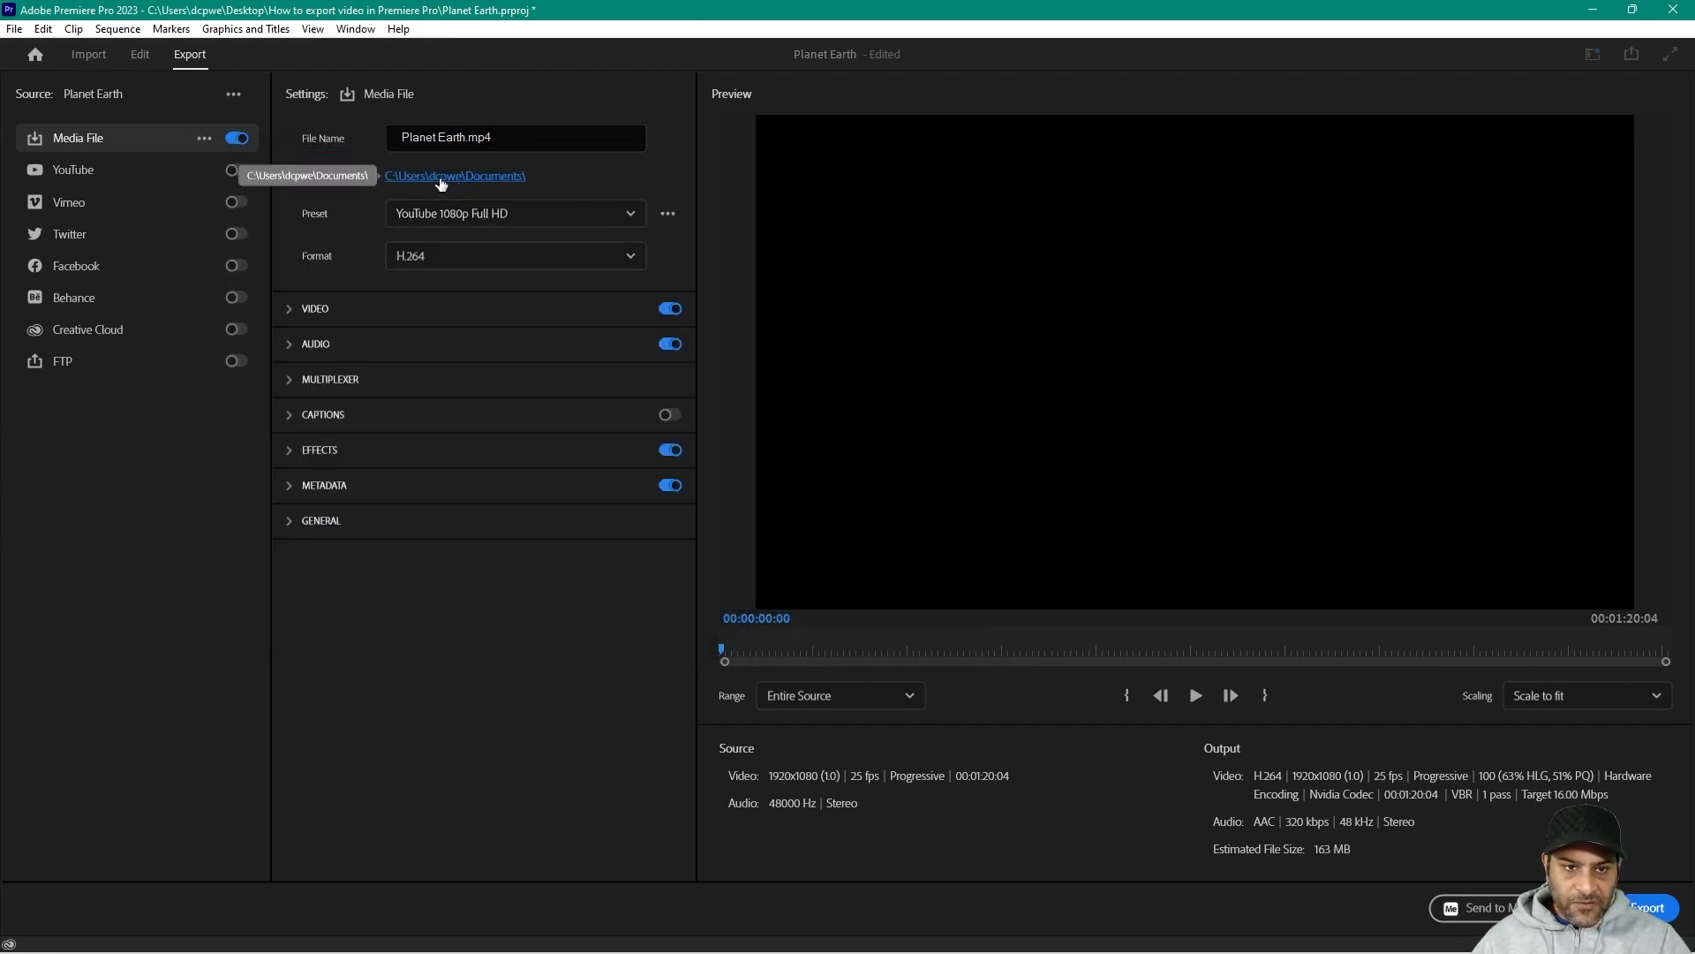
click(451, 175)
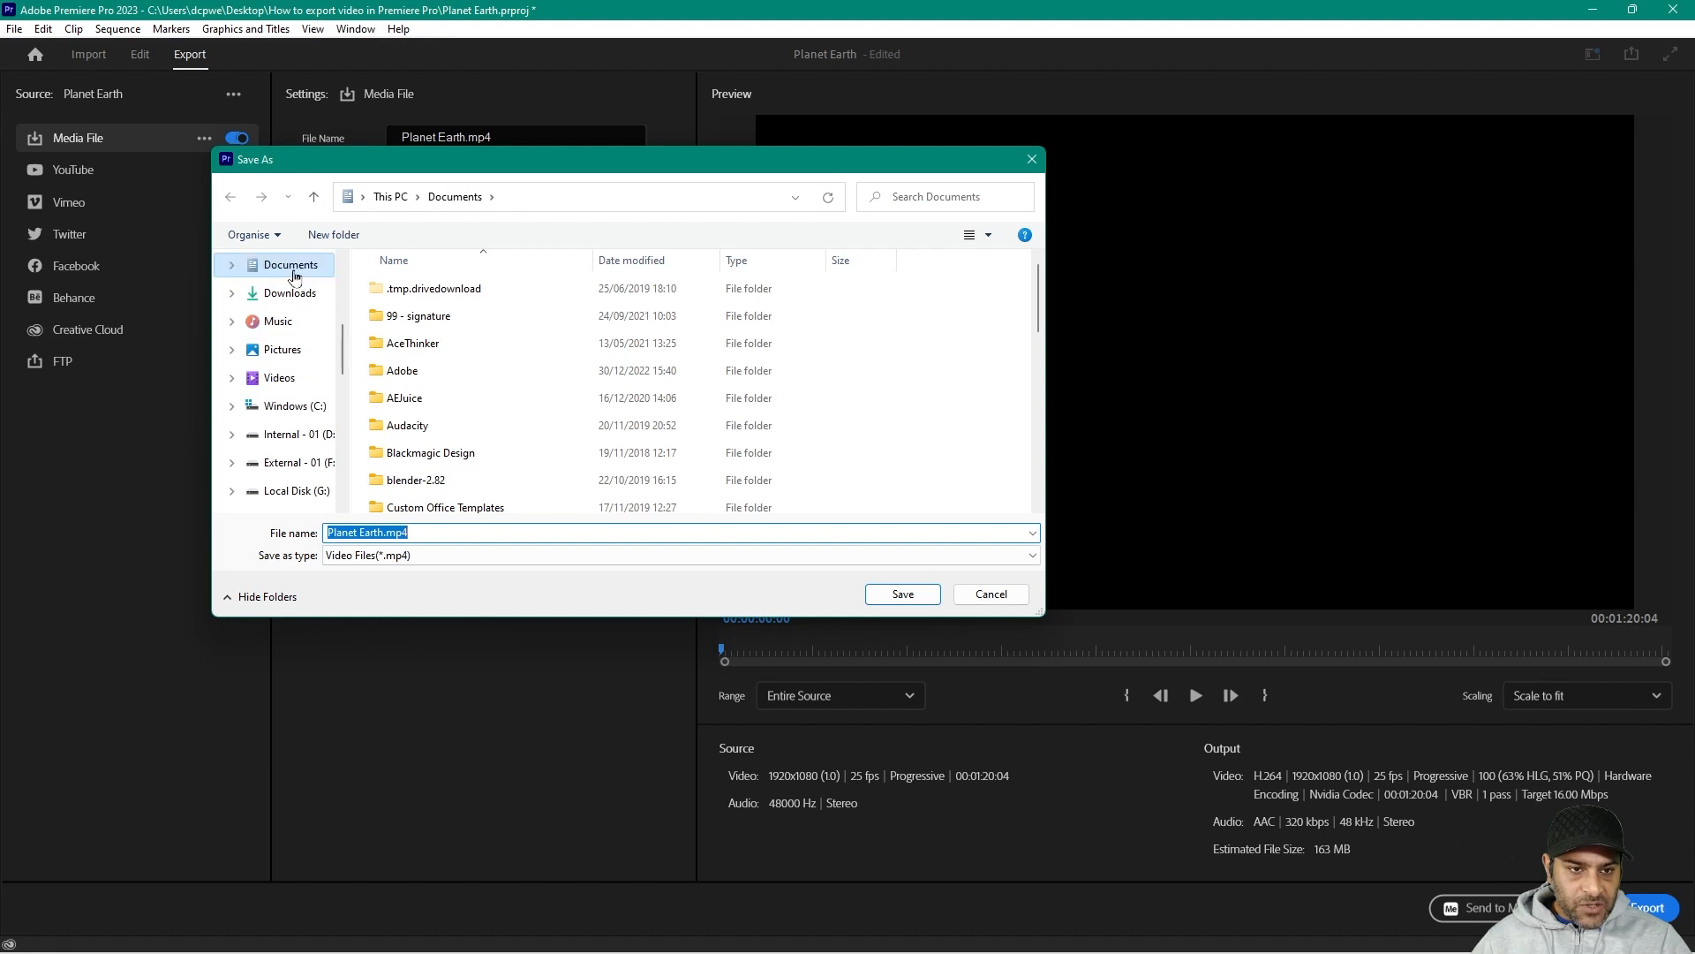
scroll(292, 300, up, 1)
click(283, 330)
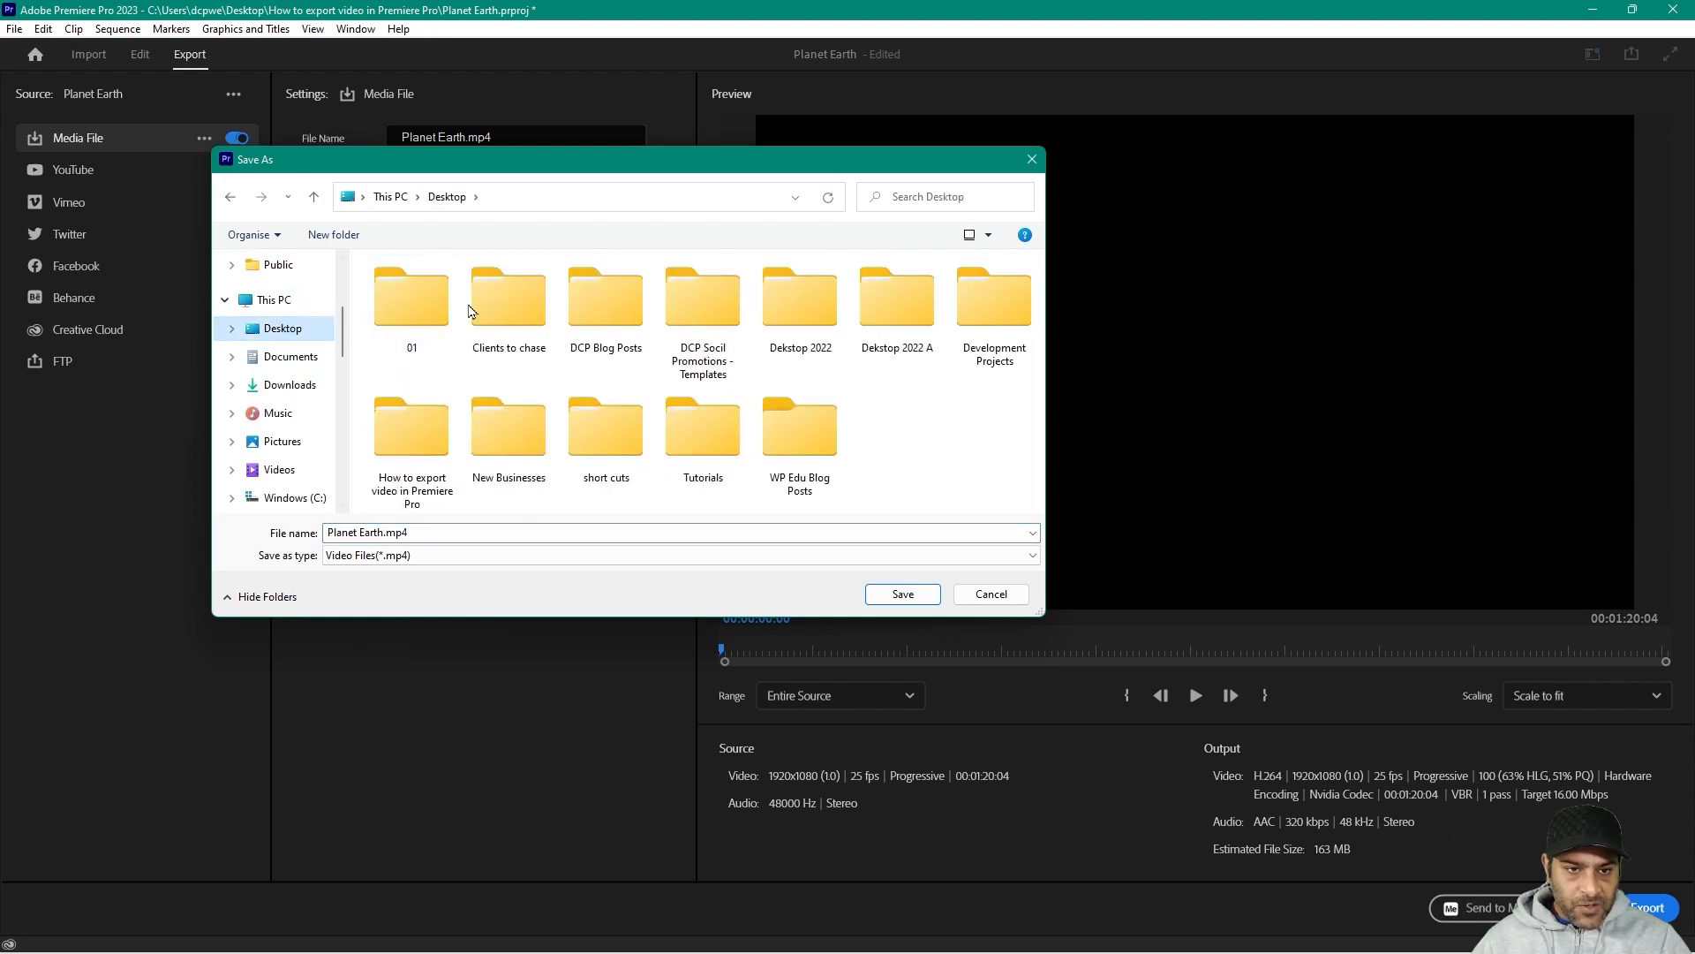
click(418, 432)
double_click(418, 432)
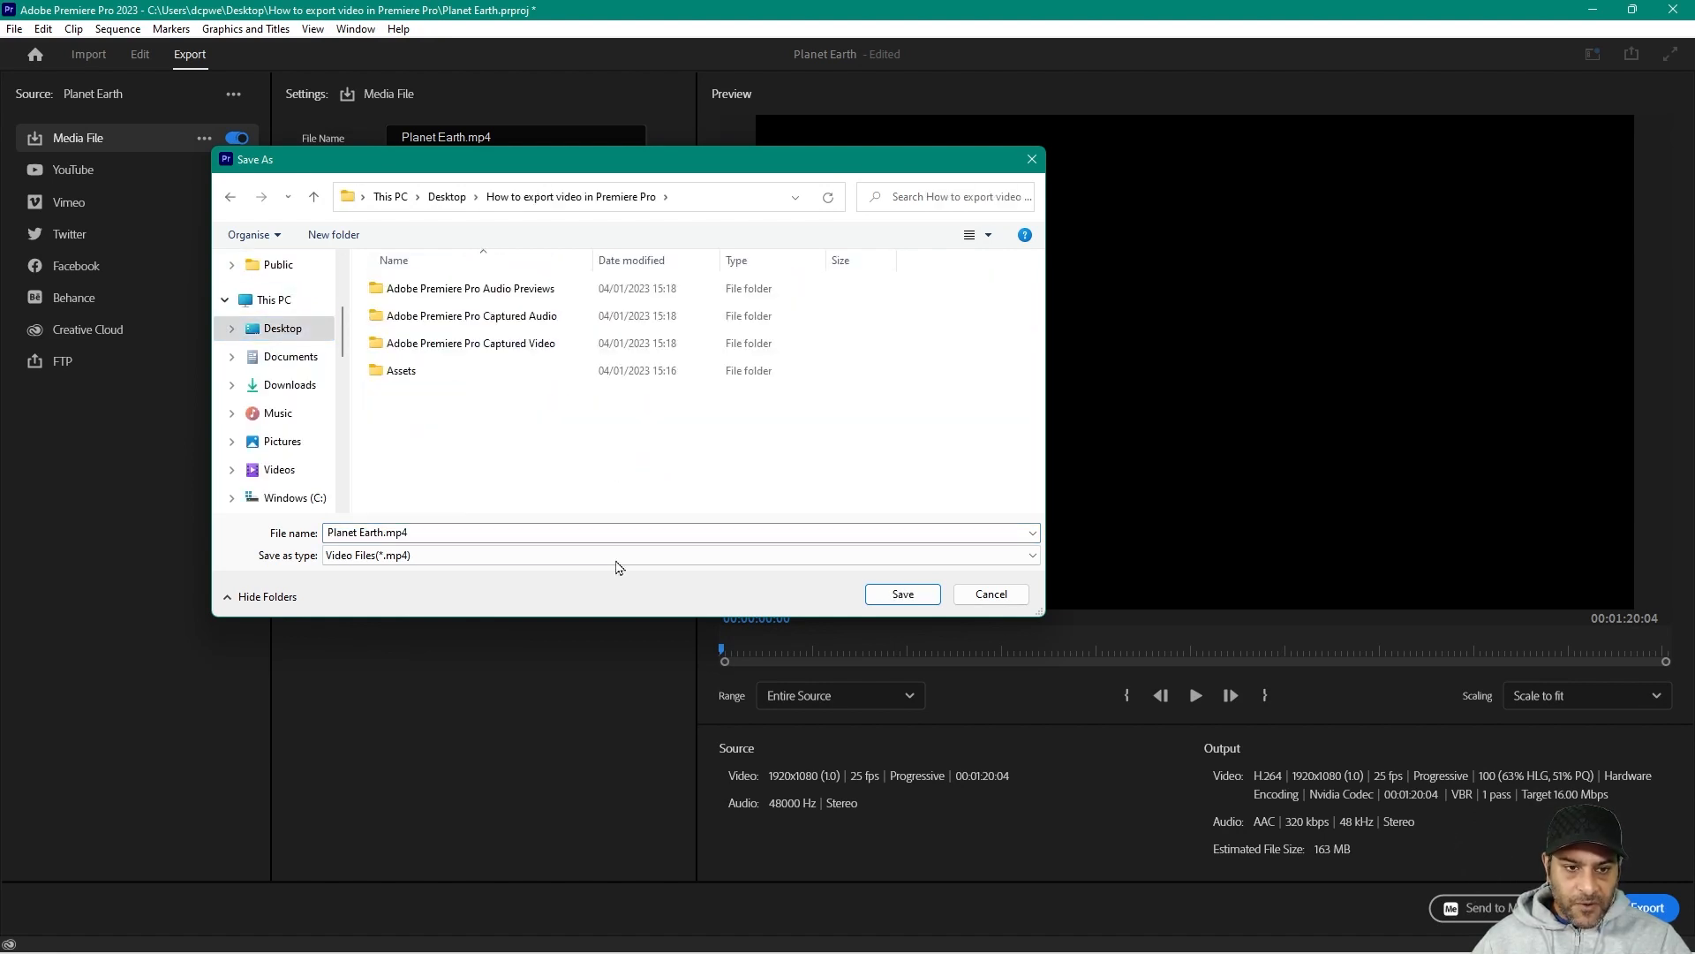
click(903, 594)
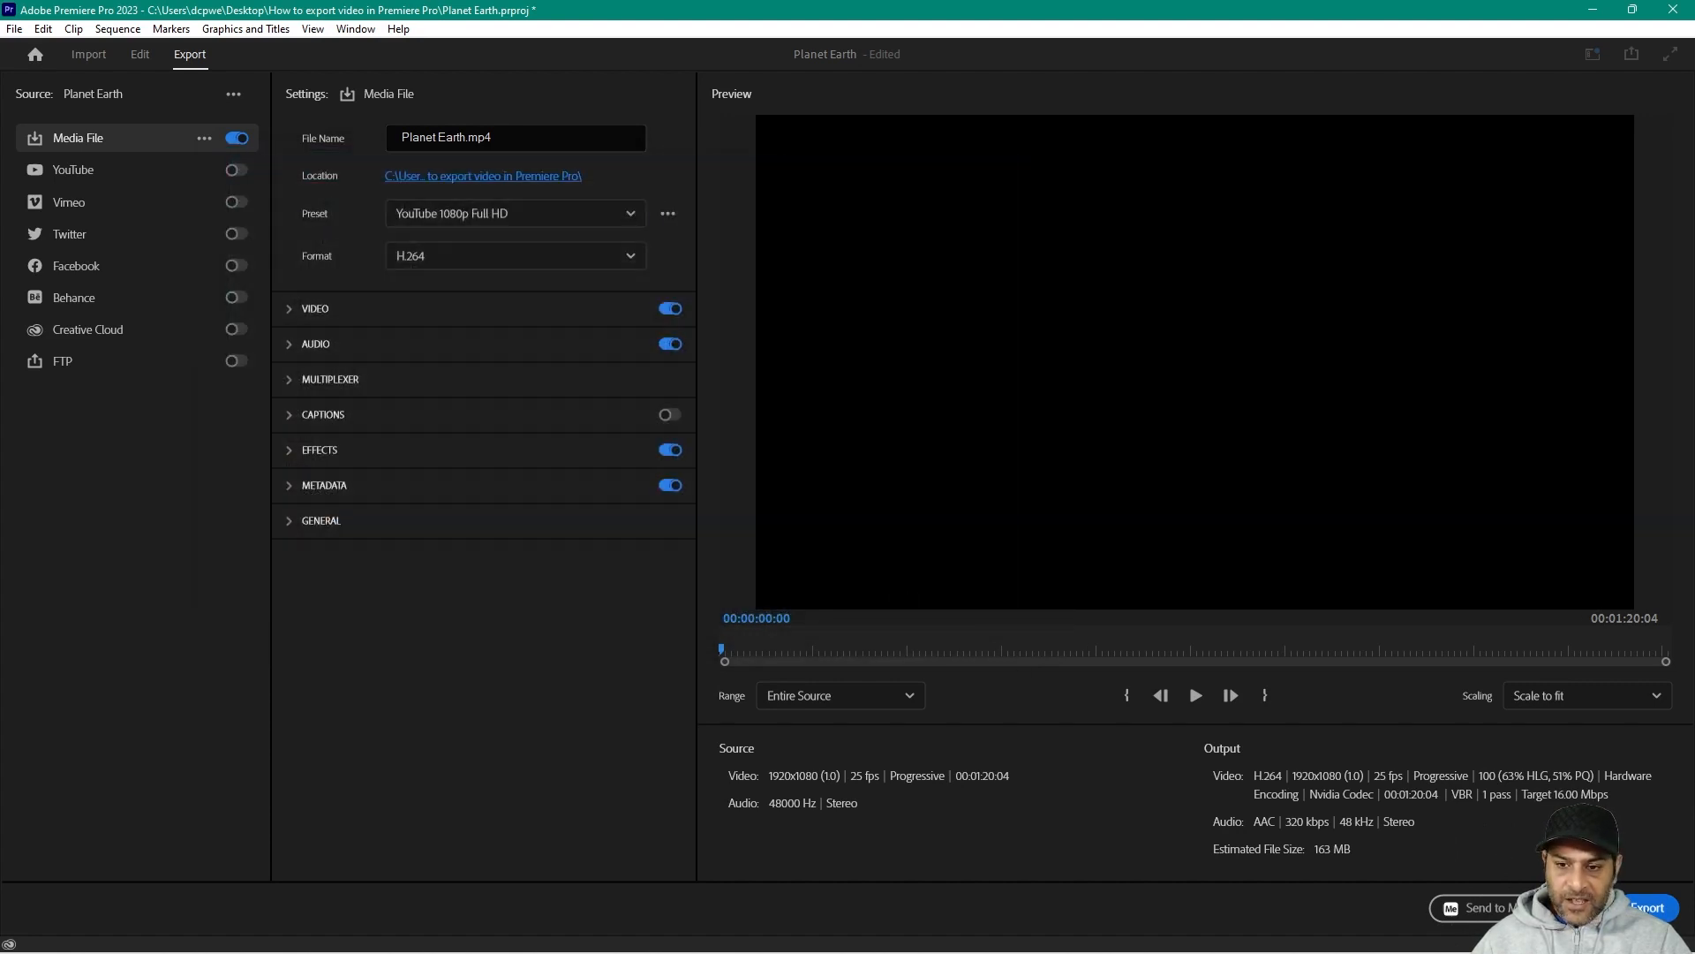
click(1646, 907)
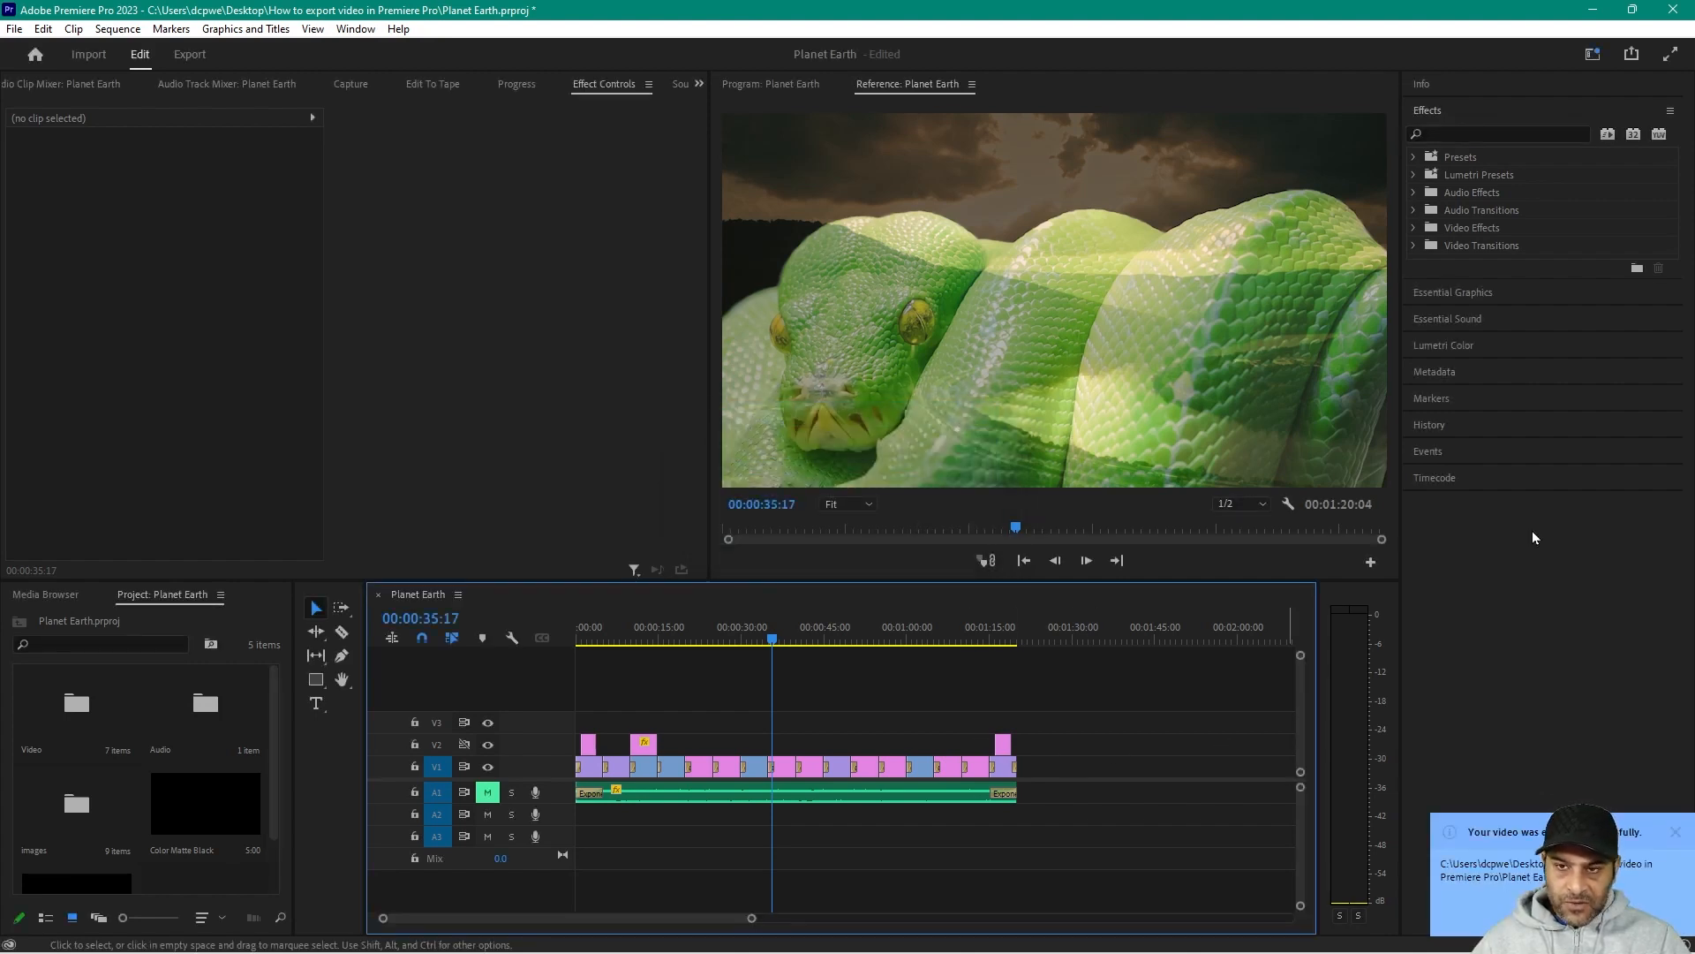
- Close Premiere Pro and select the exported Planet Earth.mp4 in the desktop folder "How to export video in Premiere Pro"
click(1675, 12)
click(767, 501)
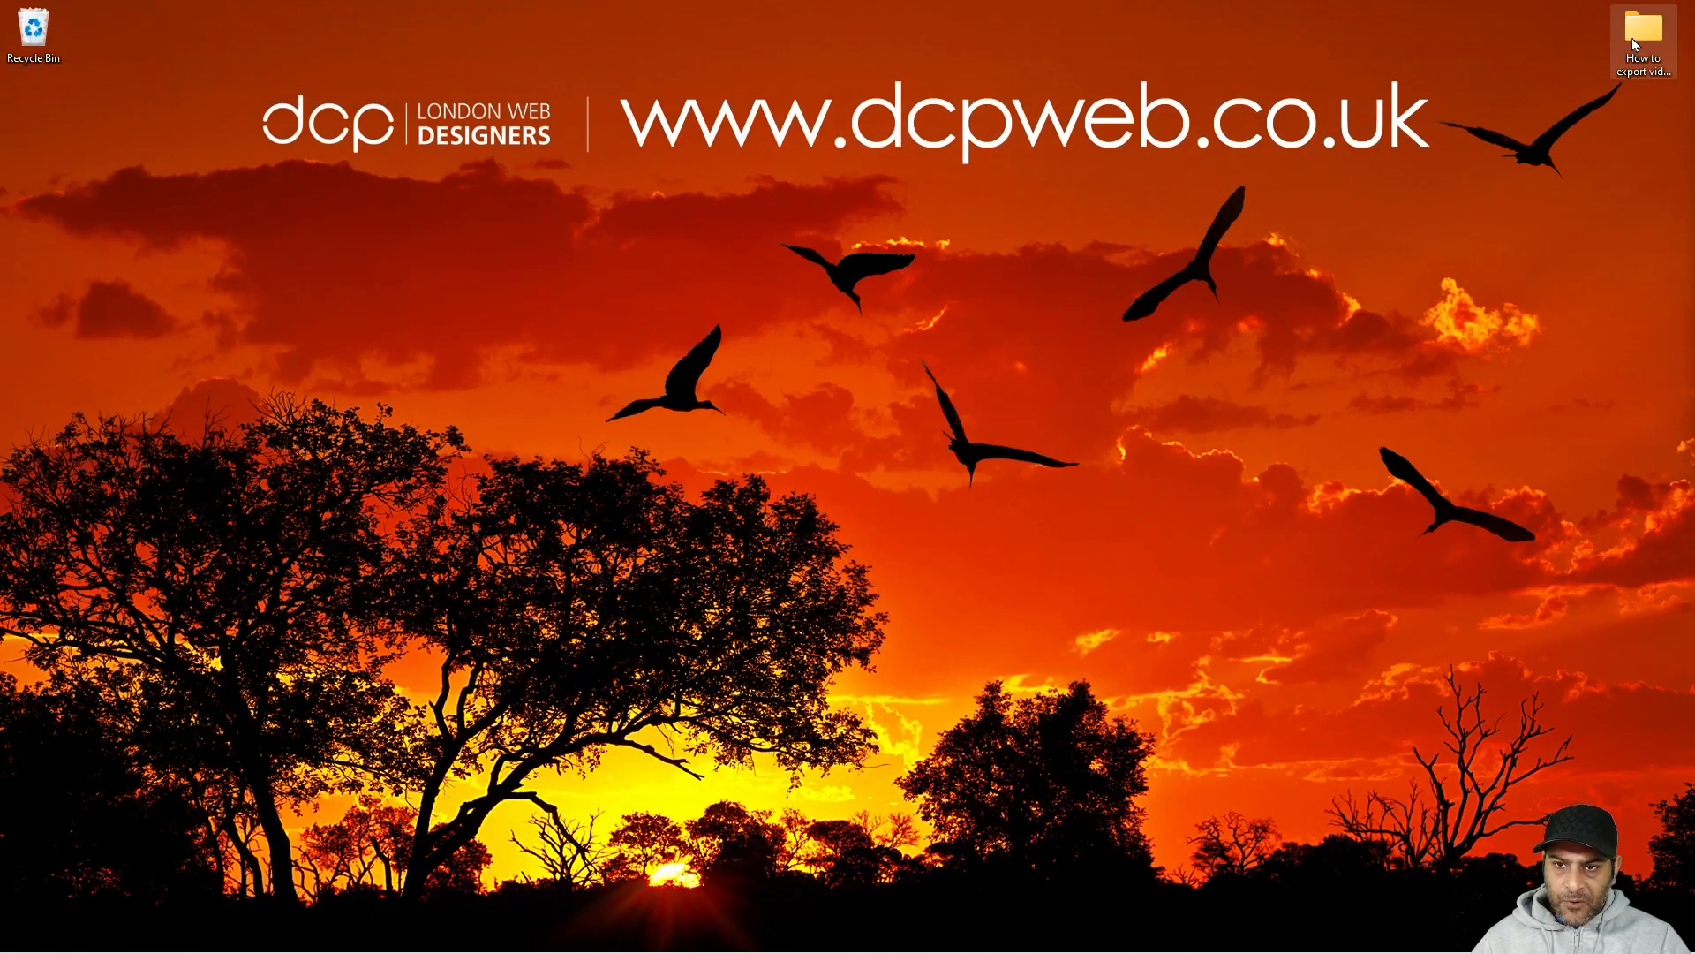
drag(1694, 79, 705, 134)
click(688, 422)
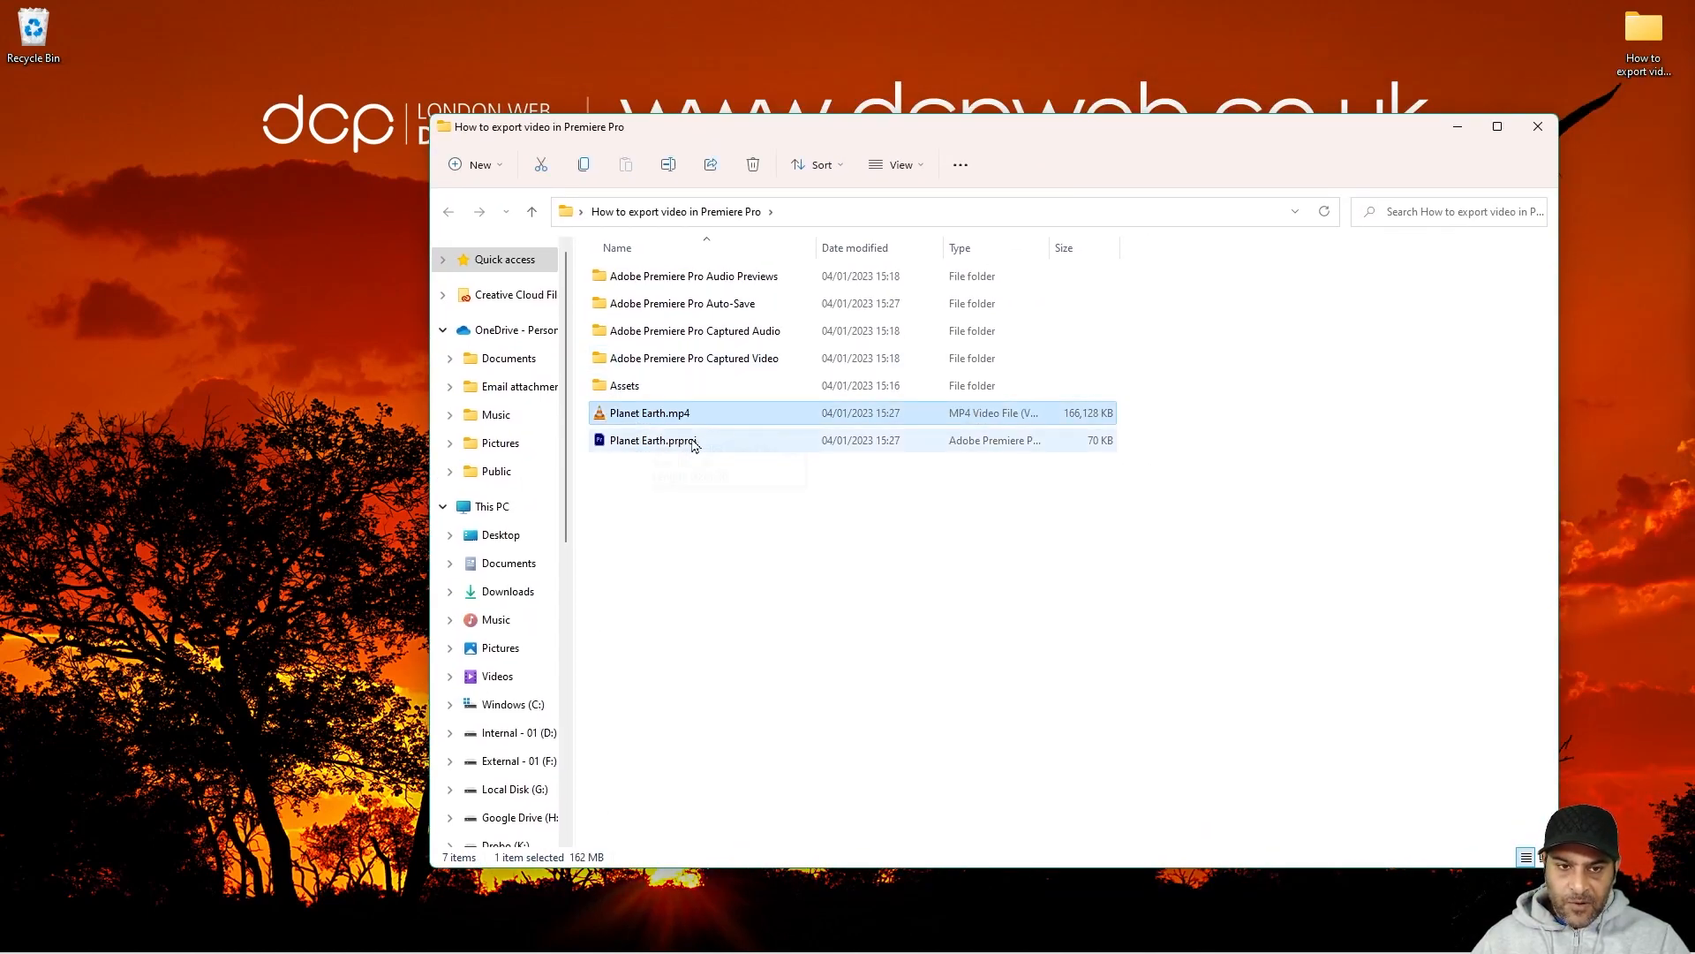
drag(1018, 143, 1146, 132)
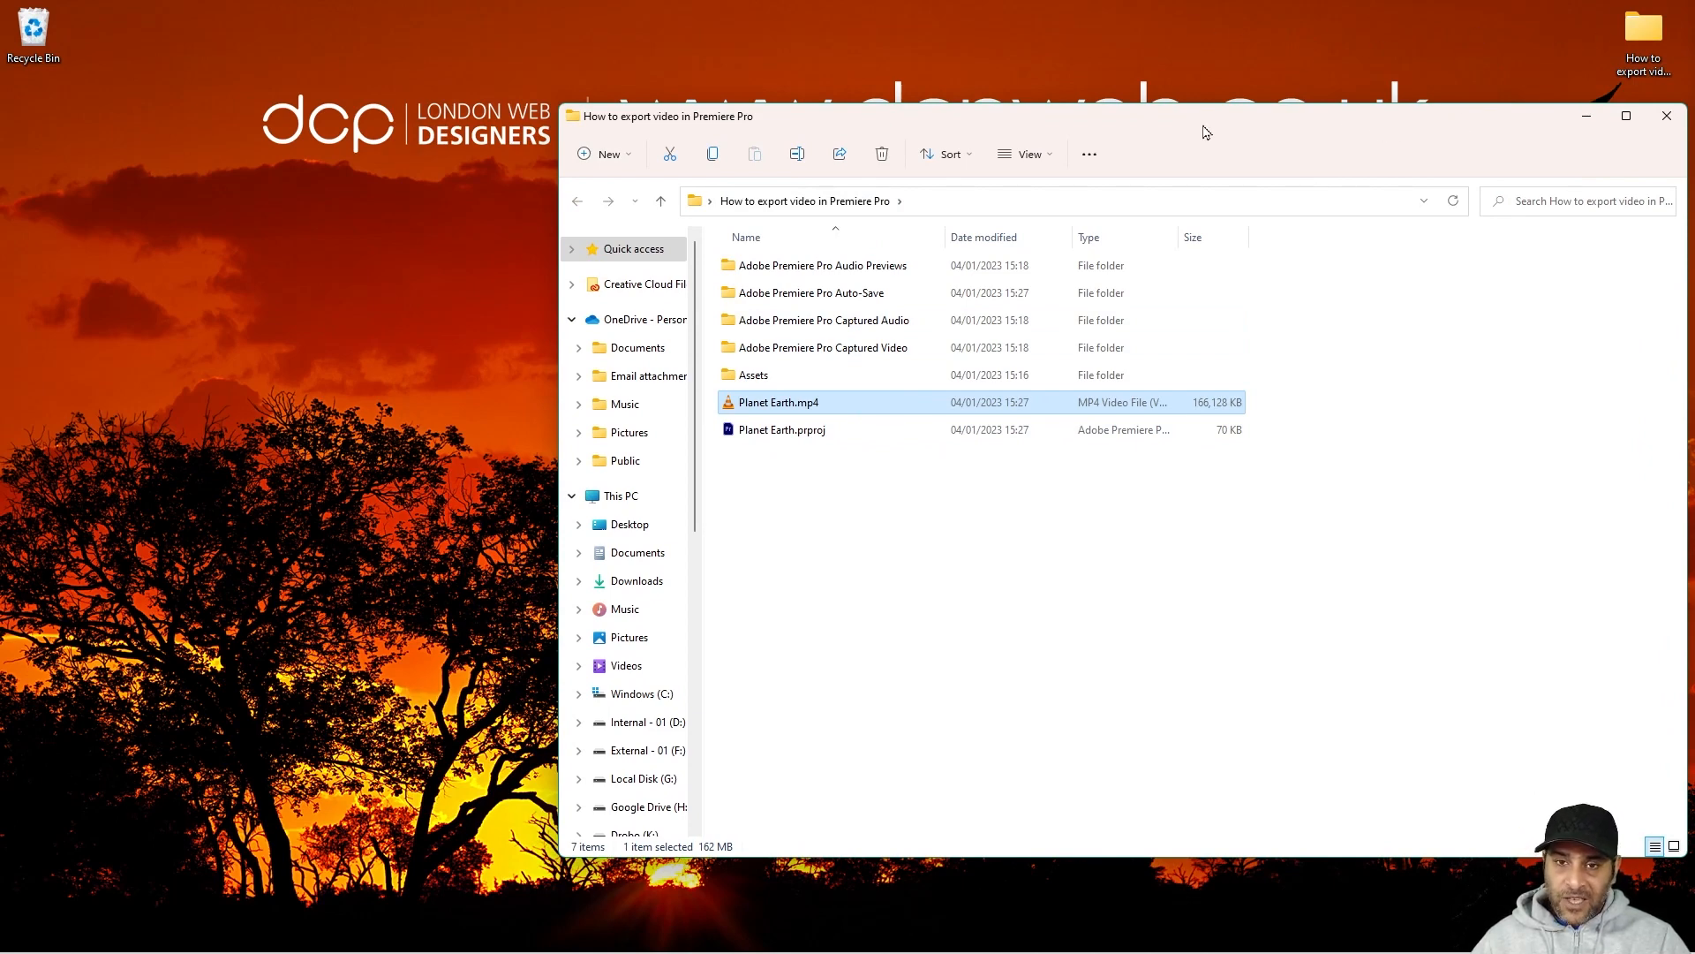
drag(1206, 131, 1176, 113)
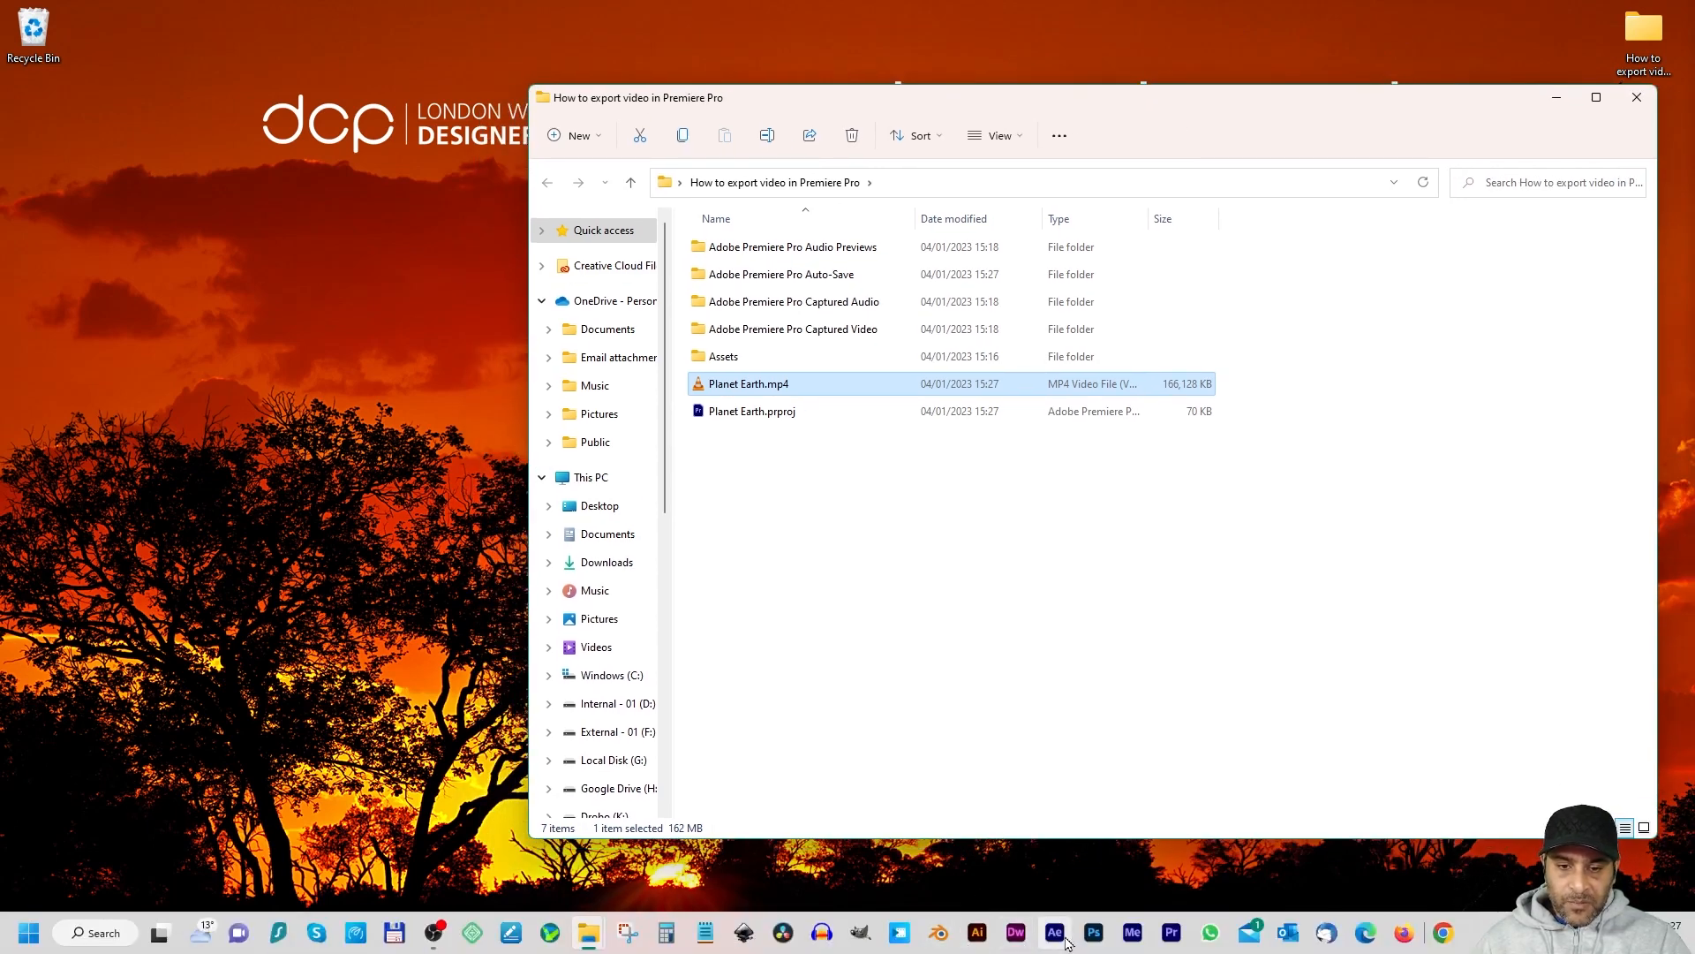
- Open Adobe Media Encoder and add Planet Earth.prproj from the project folder to the encoding queue
click(1131, 933)
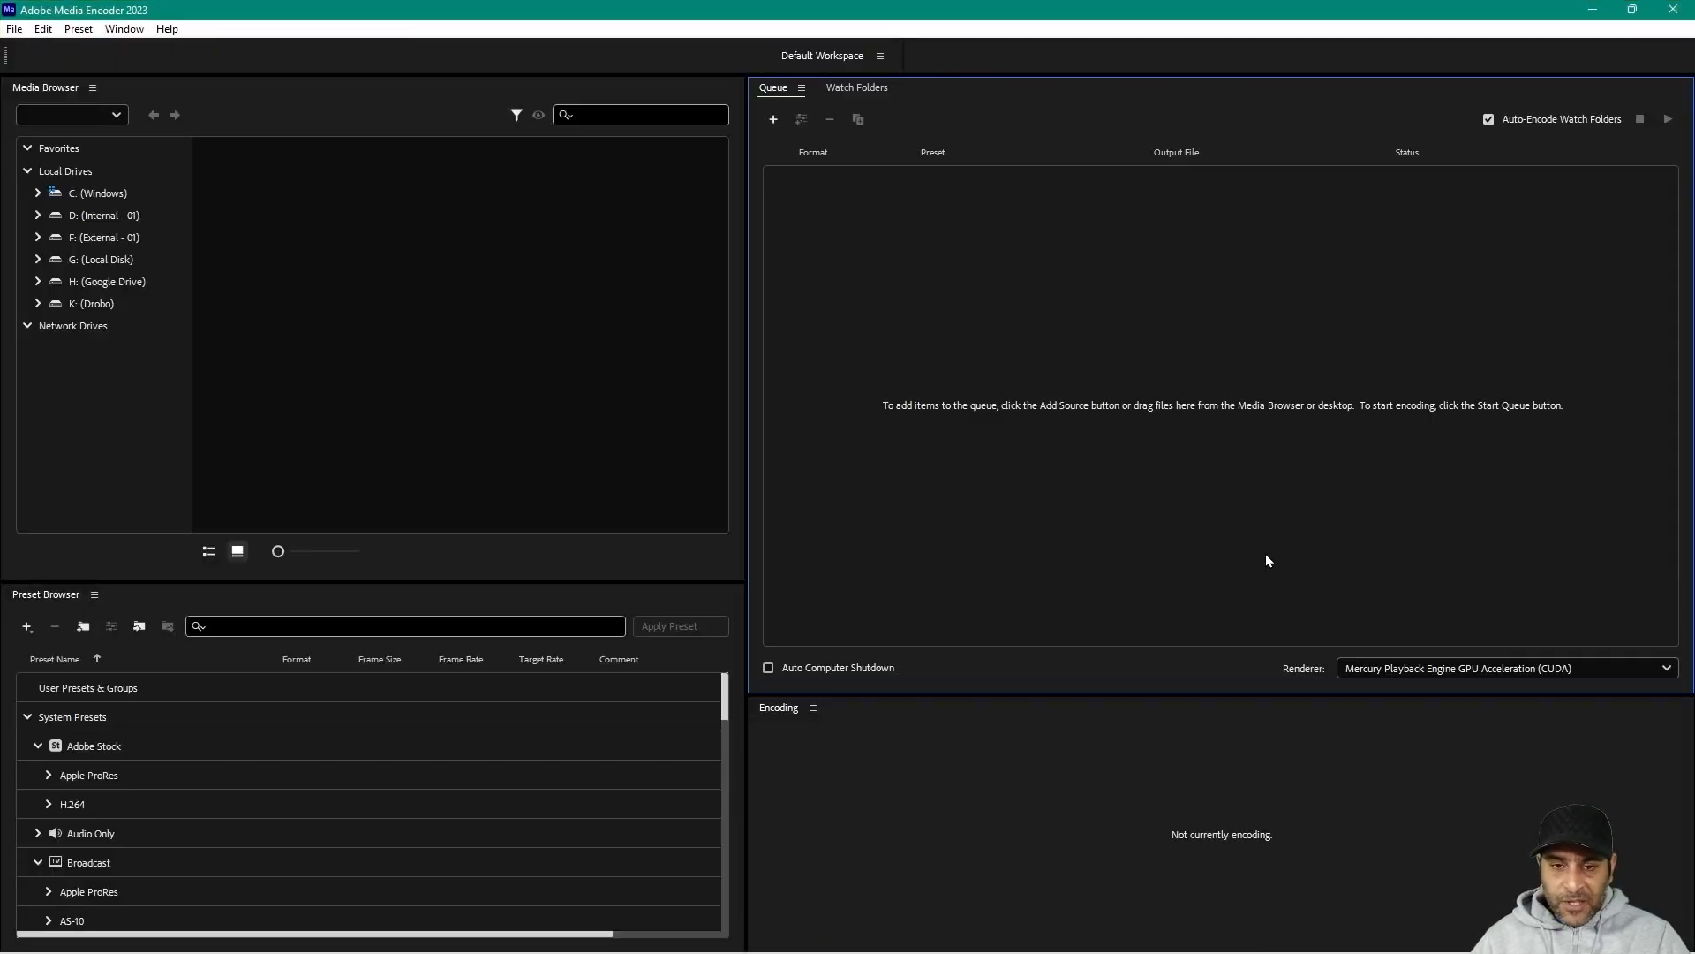
key(alt+Tab)
drag(909, 104, 333, 66)
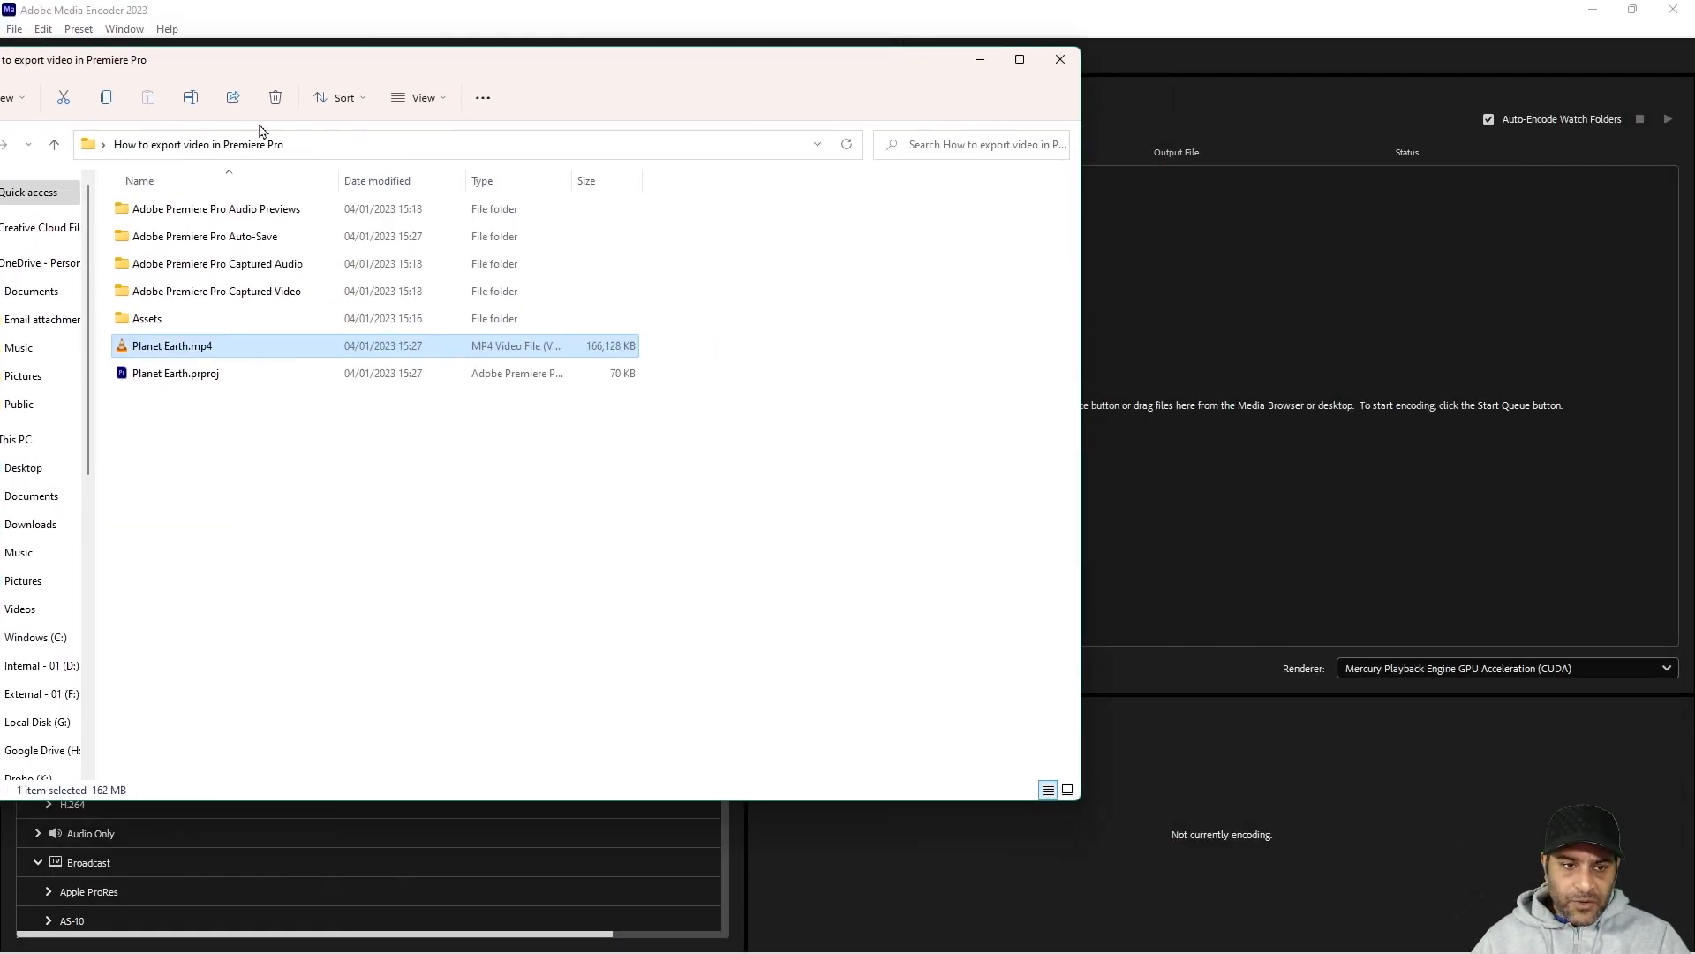
drag(152, 373, 1307, 333)
click(1148, 12)
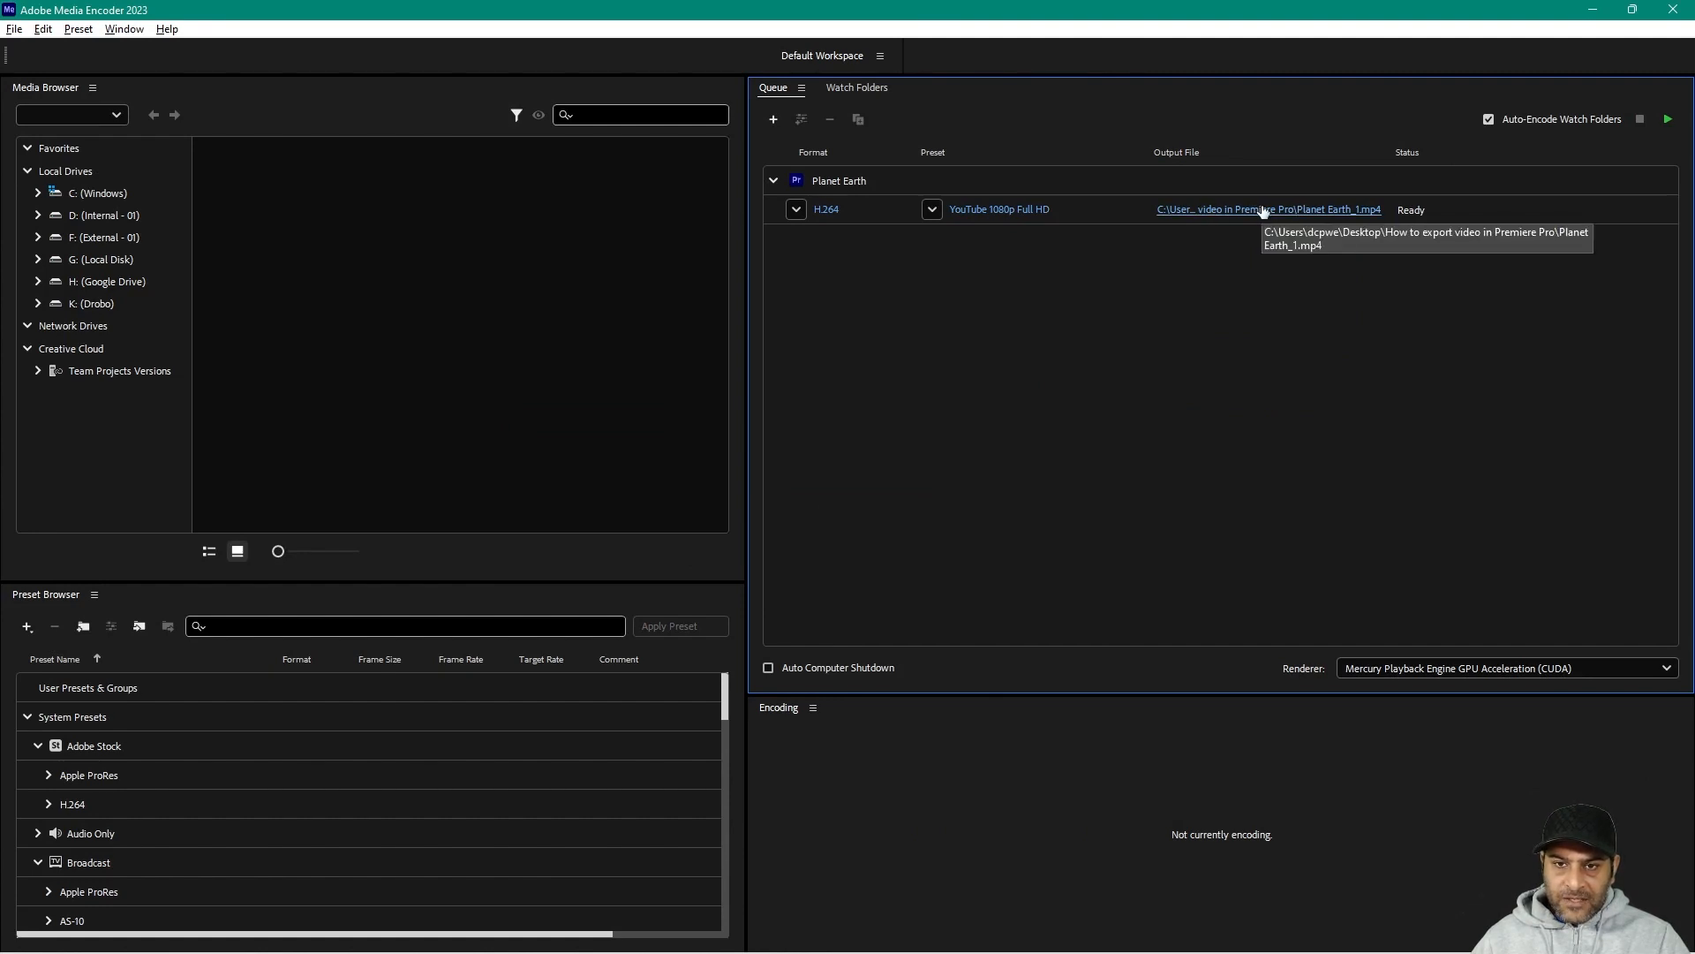
- Open the export settings of the queued Planet Earth item and examine the available H.264 presets
click(994, 214)
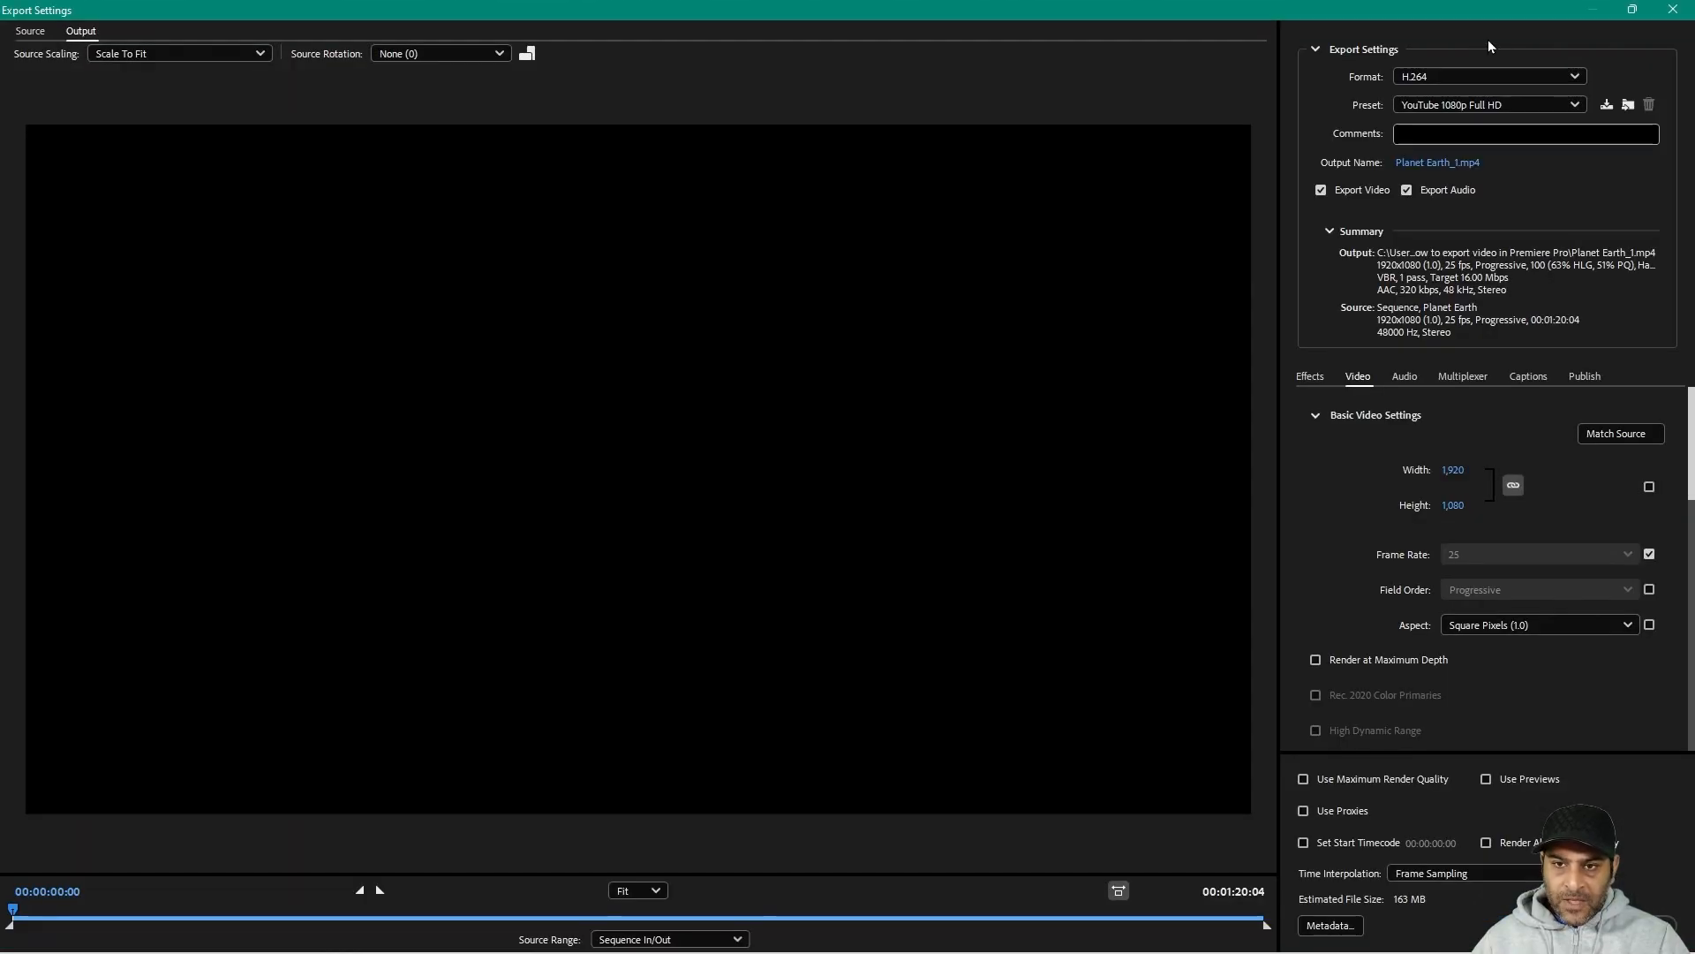
click(1460, 106)
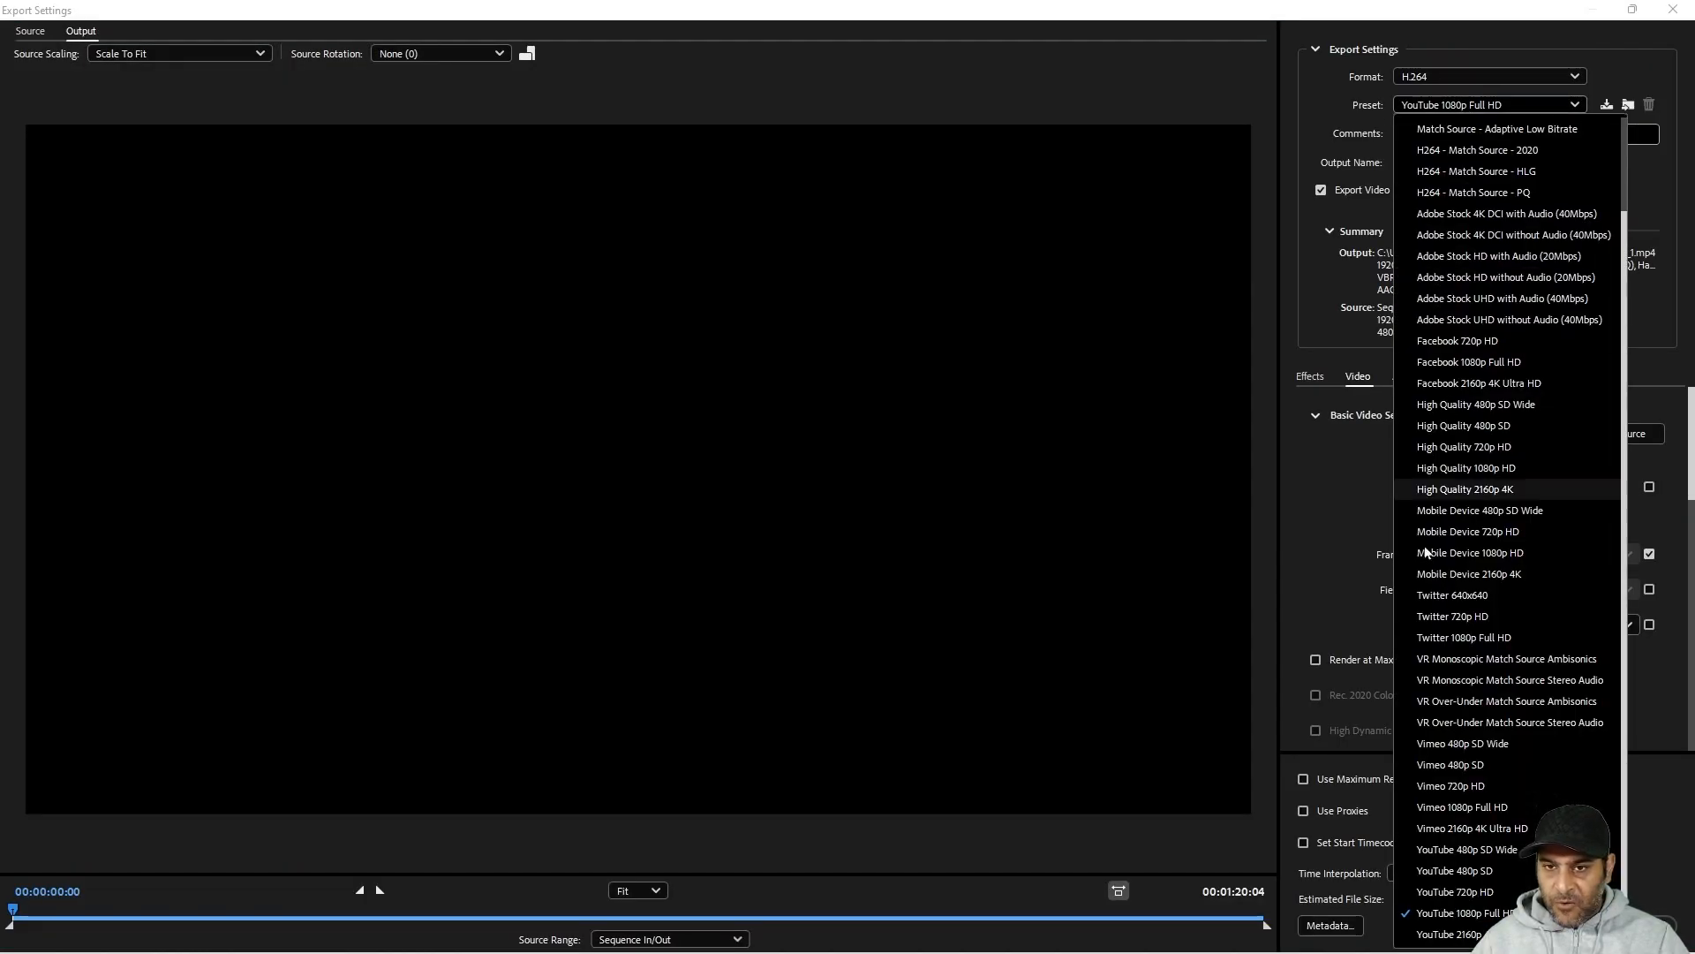
scroll(1486, 538, up, 3)
scroll(1486, 539, down, 3)
scroll(1486, 538, up, 3)
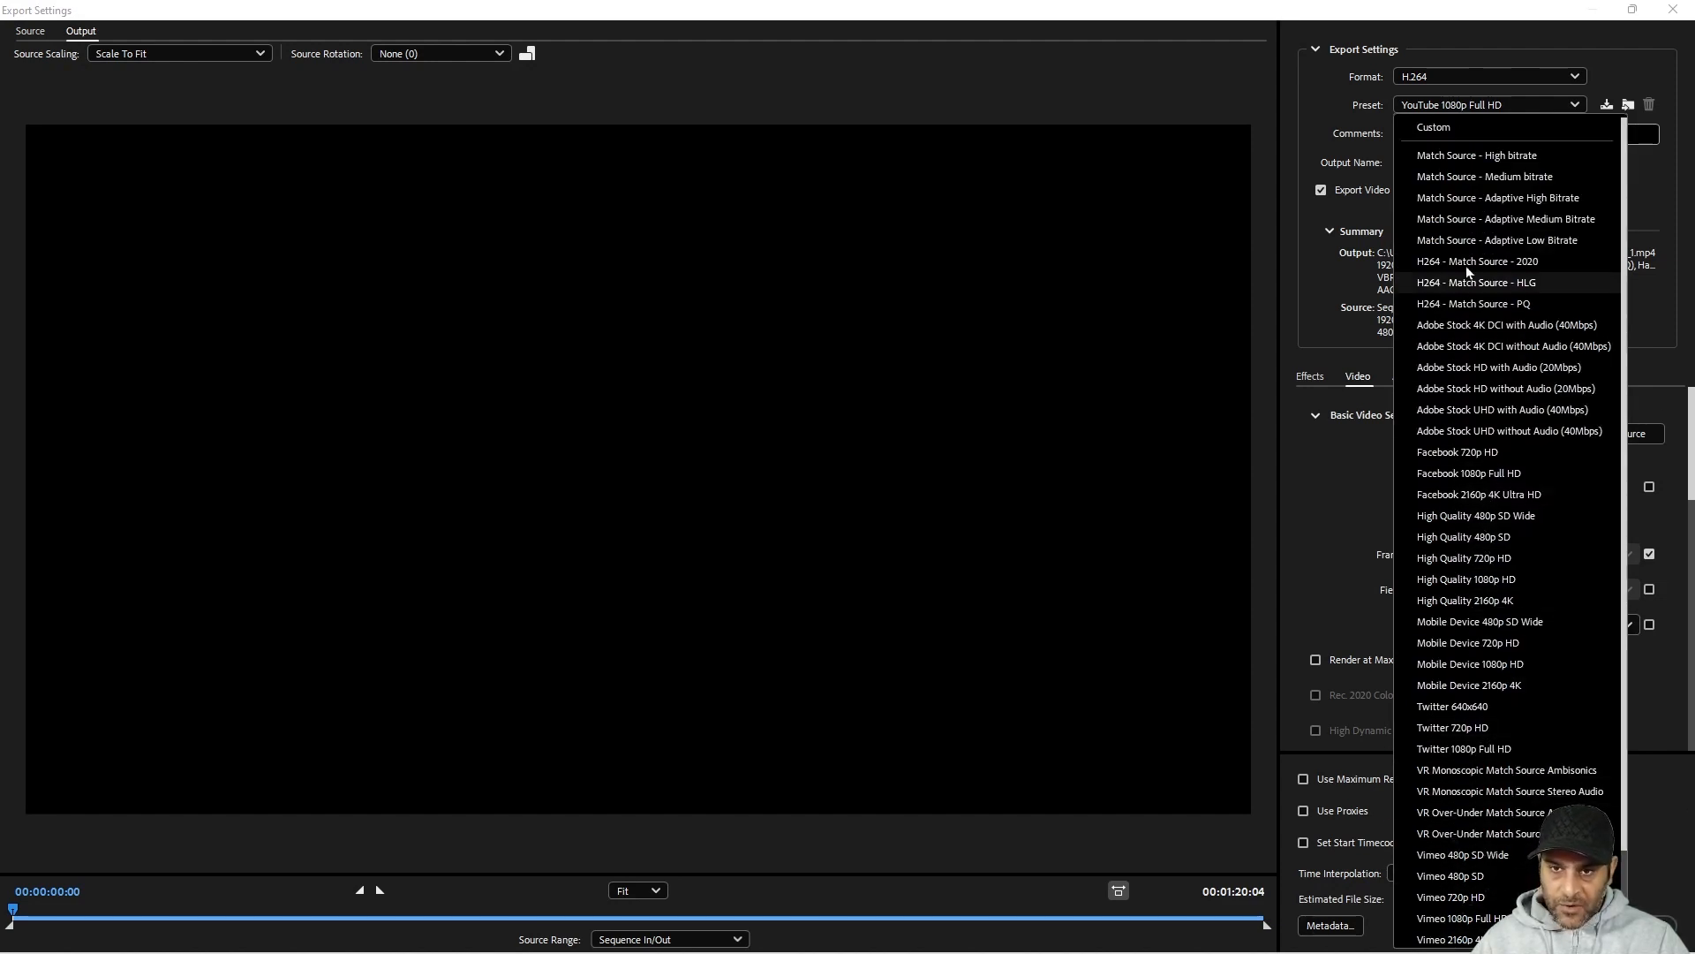
scroll(1492, 433, down, 2)
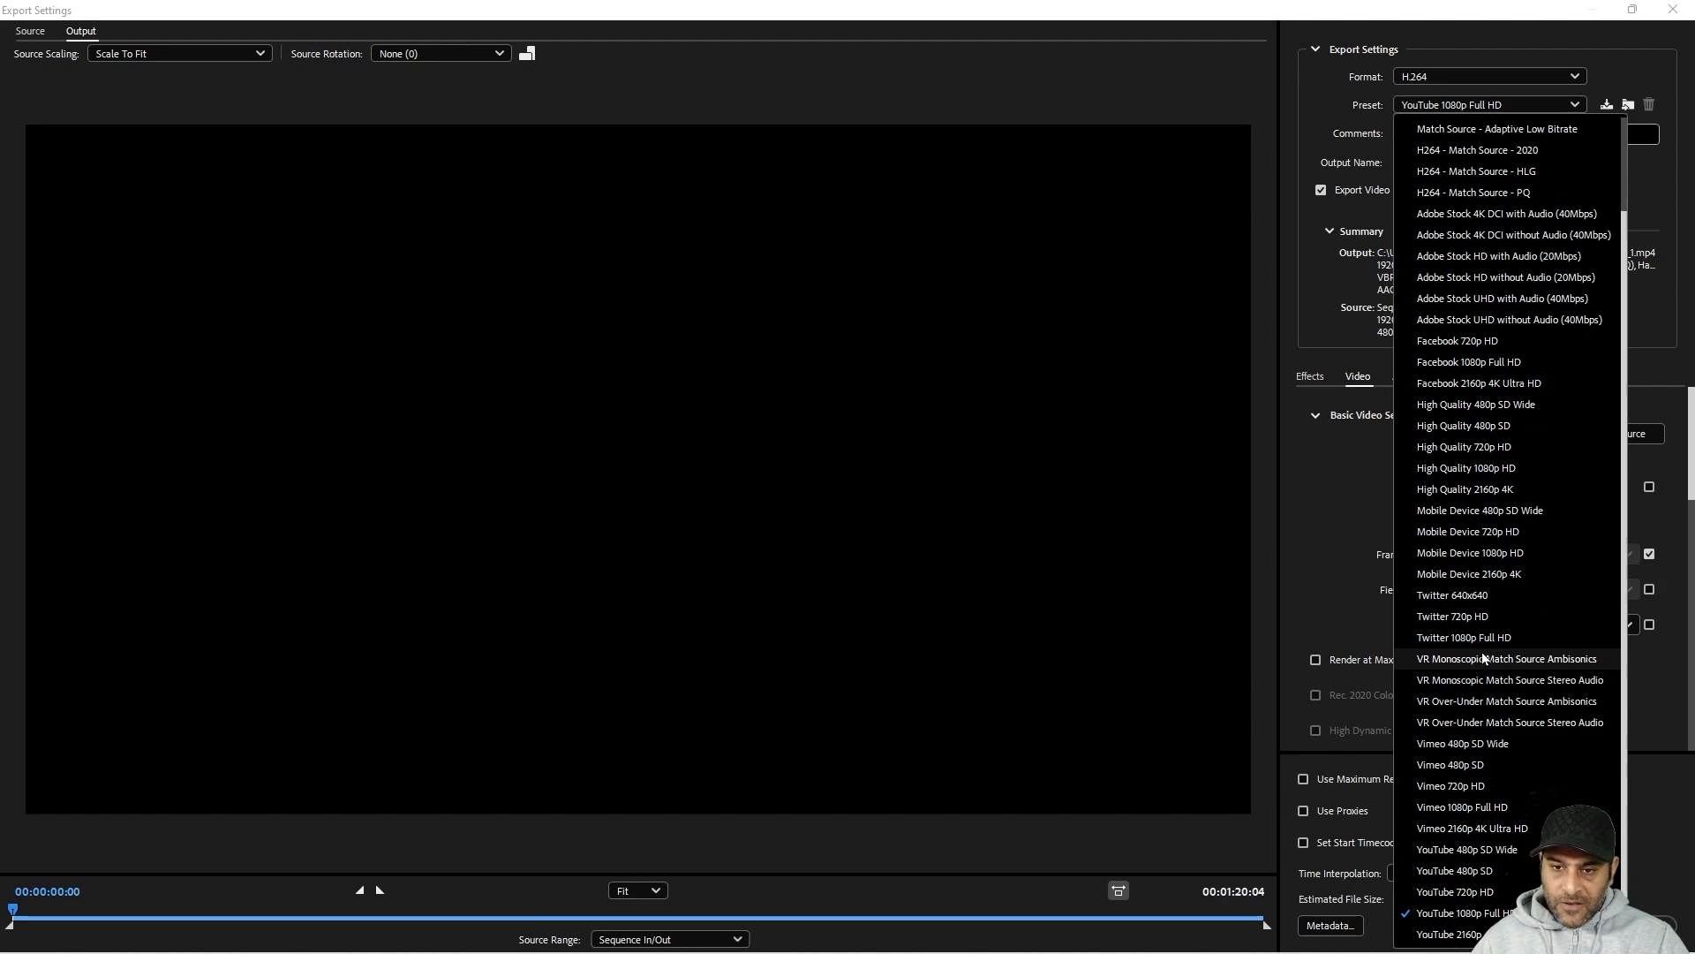
scroll(1484, 657, up, 2)
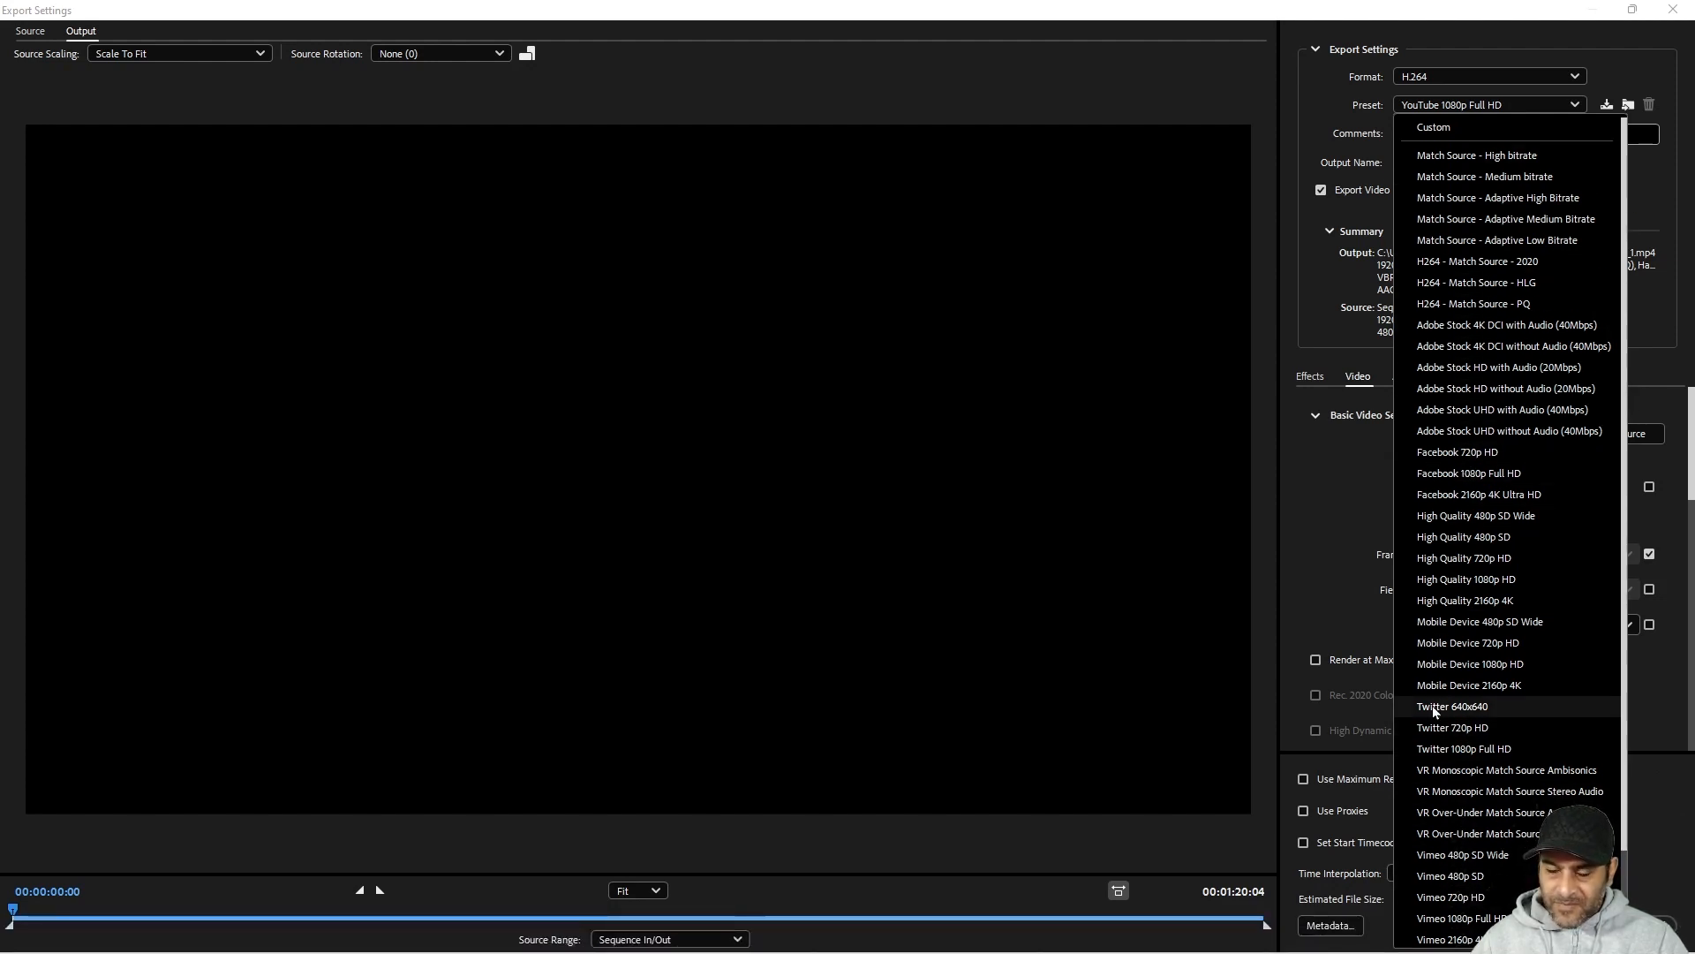
scroll(1446, 720, down, 2)
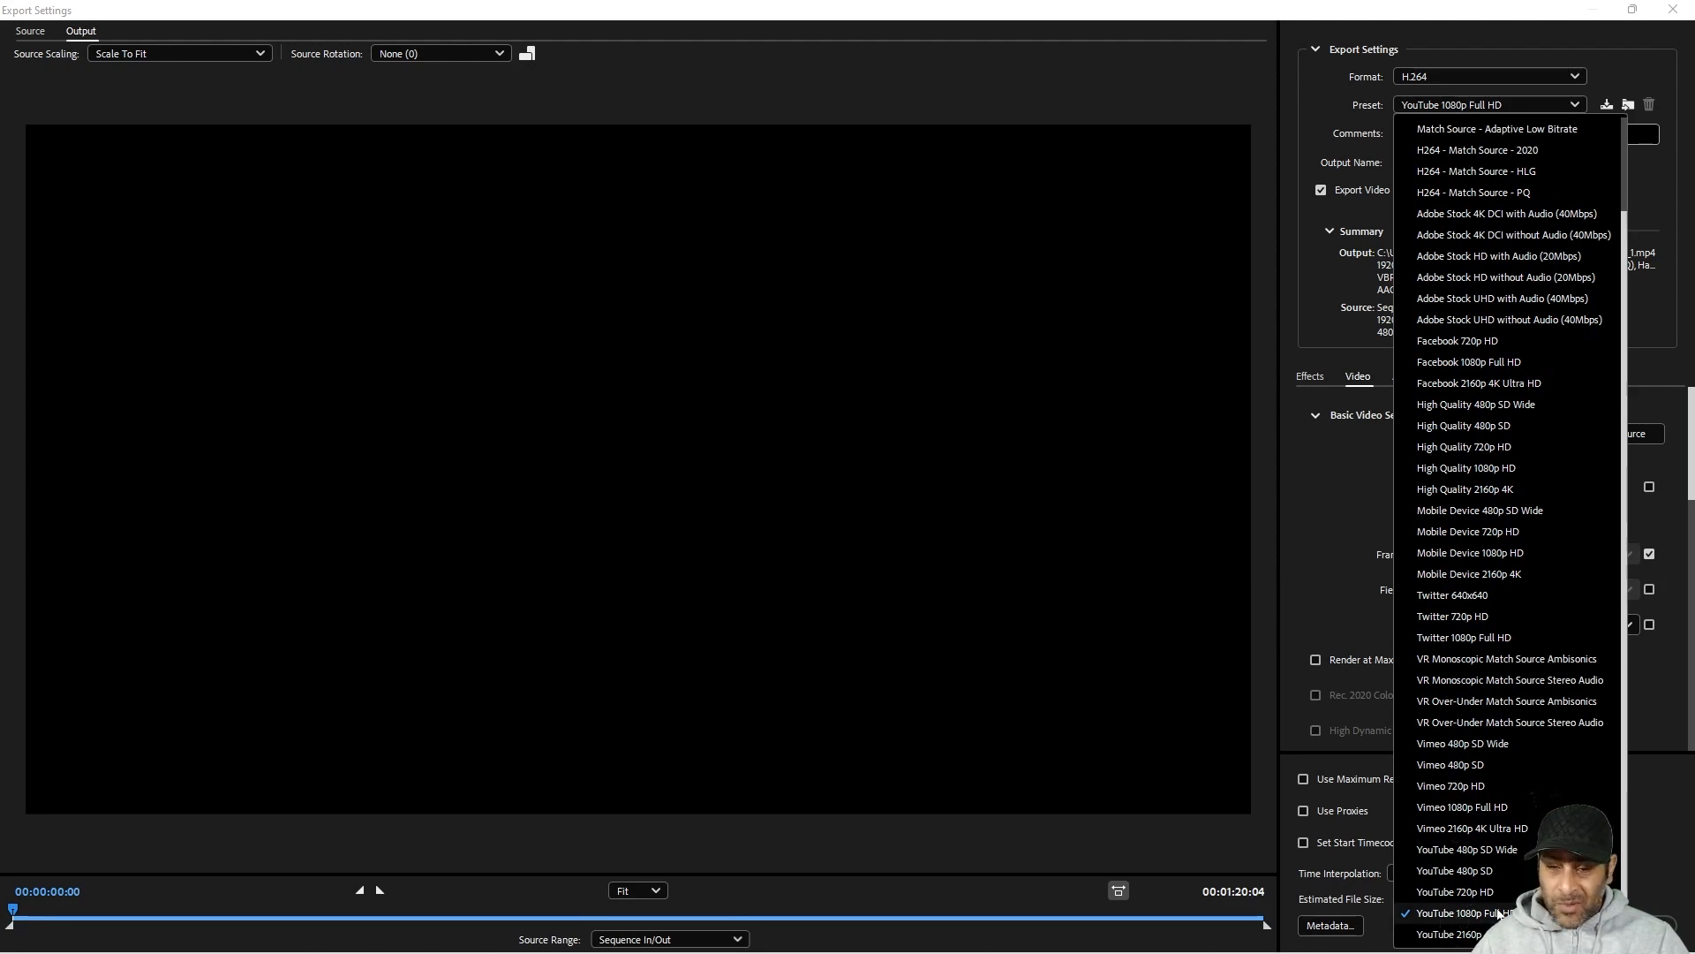
click(1269, 497)
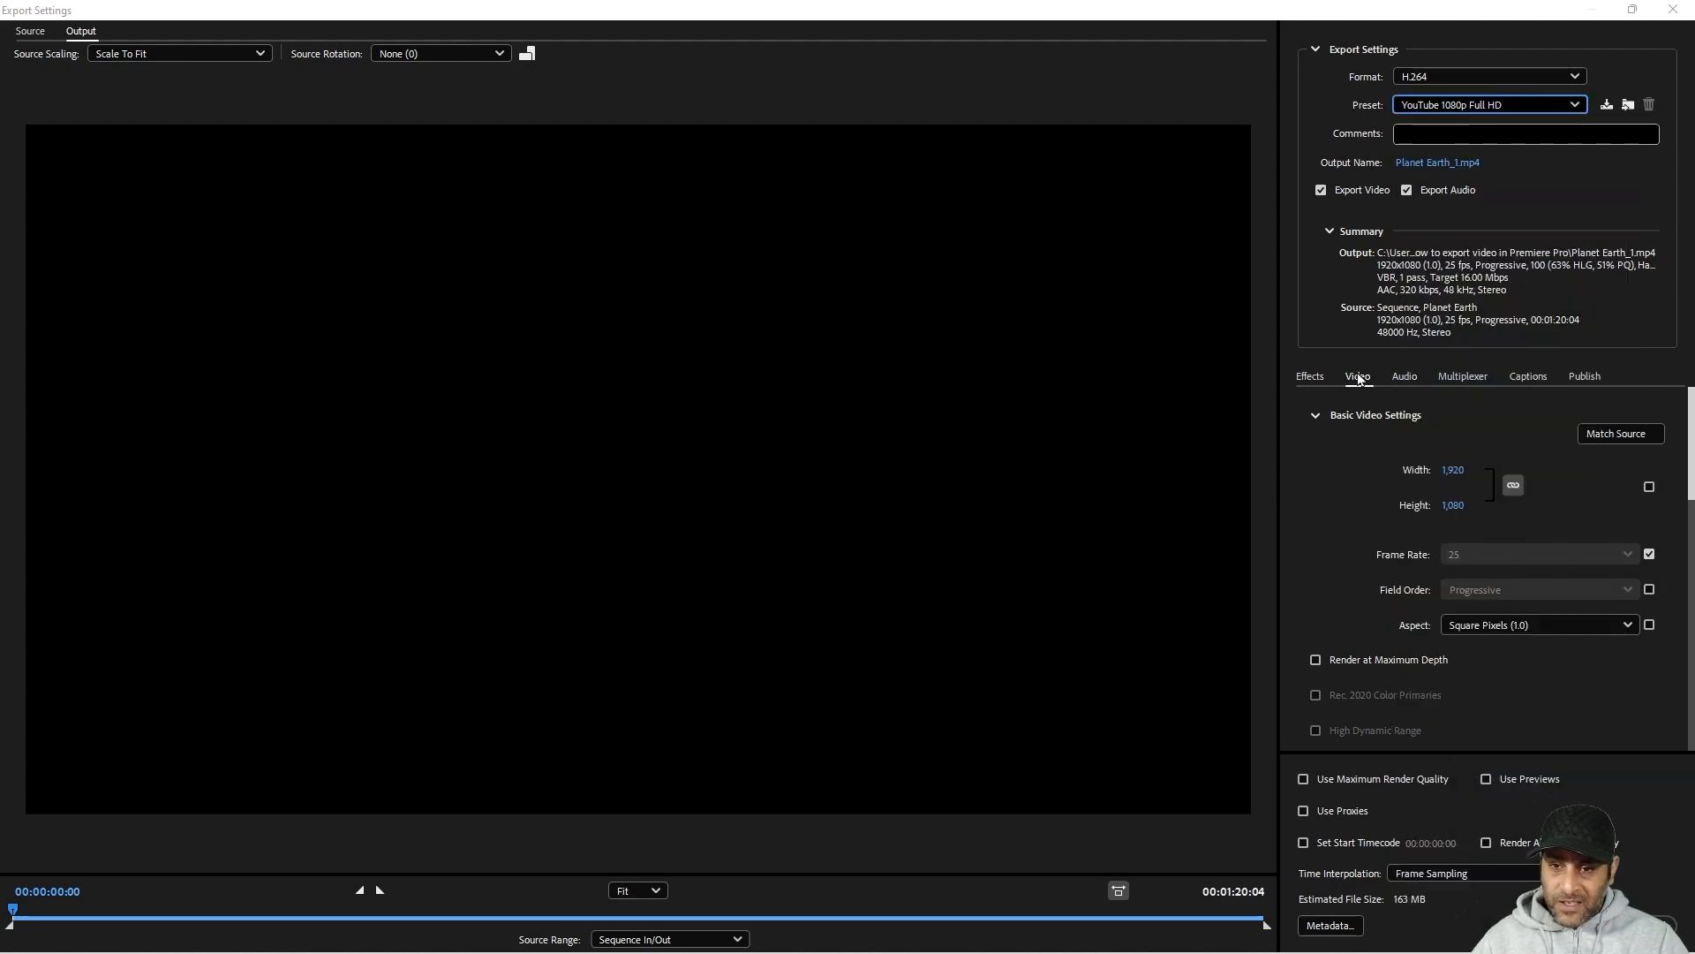
- Review the audio, multiplexer, captions, publish, effects and video settings of the Planet Earth export
click(1411, 378)
click(1463, 377)
click(1526, 379)
click(1585, 380)
click(1358, 380)
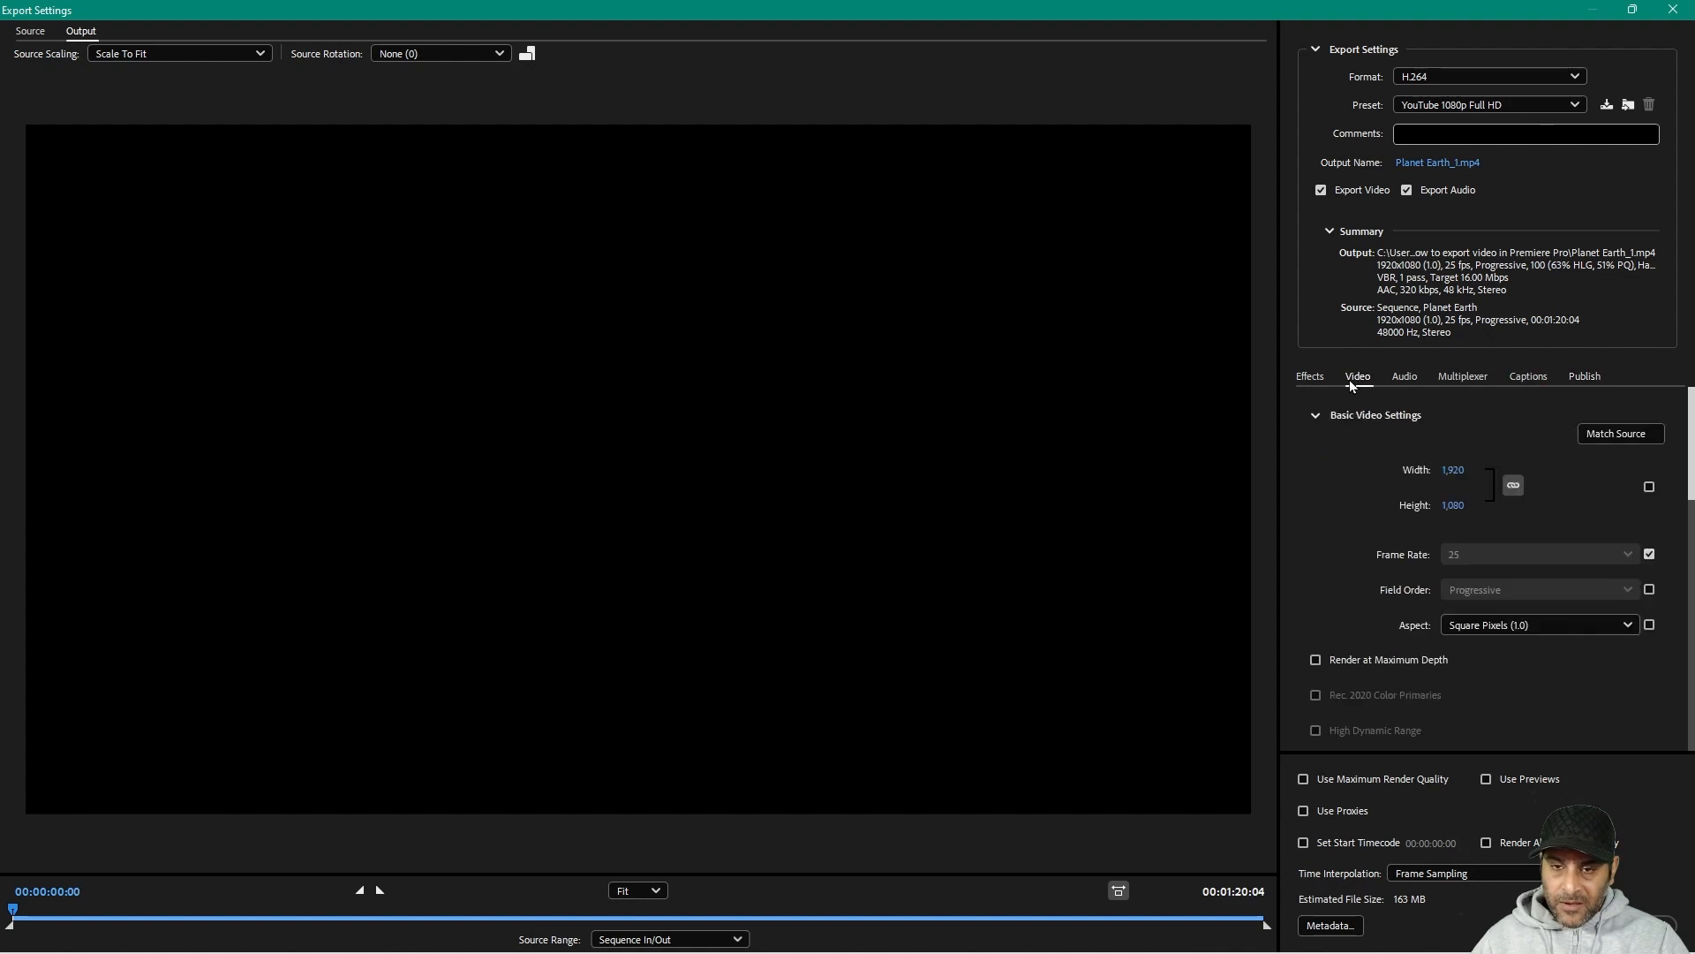
click(1310, 378)
click(1358, 382)
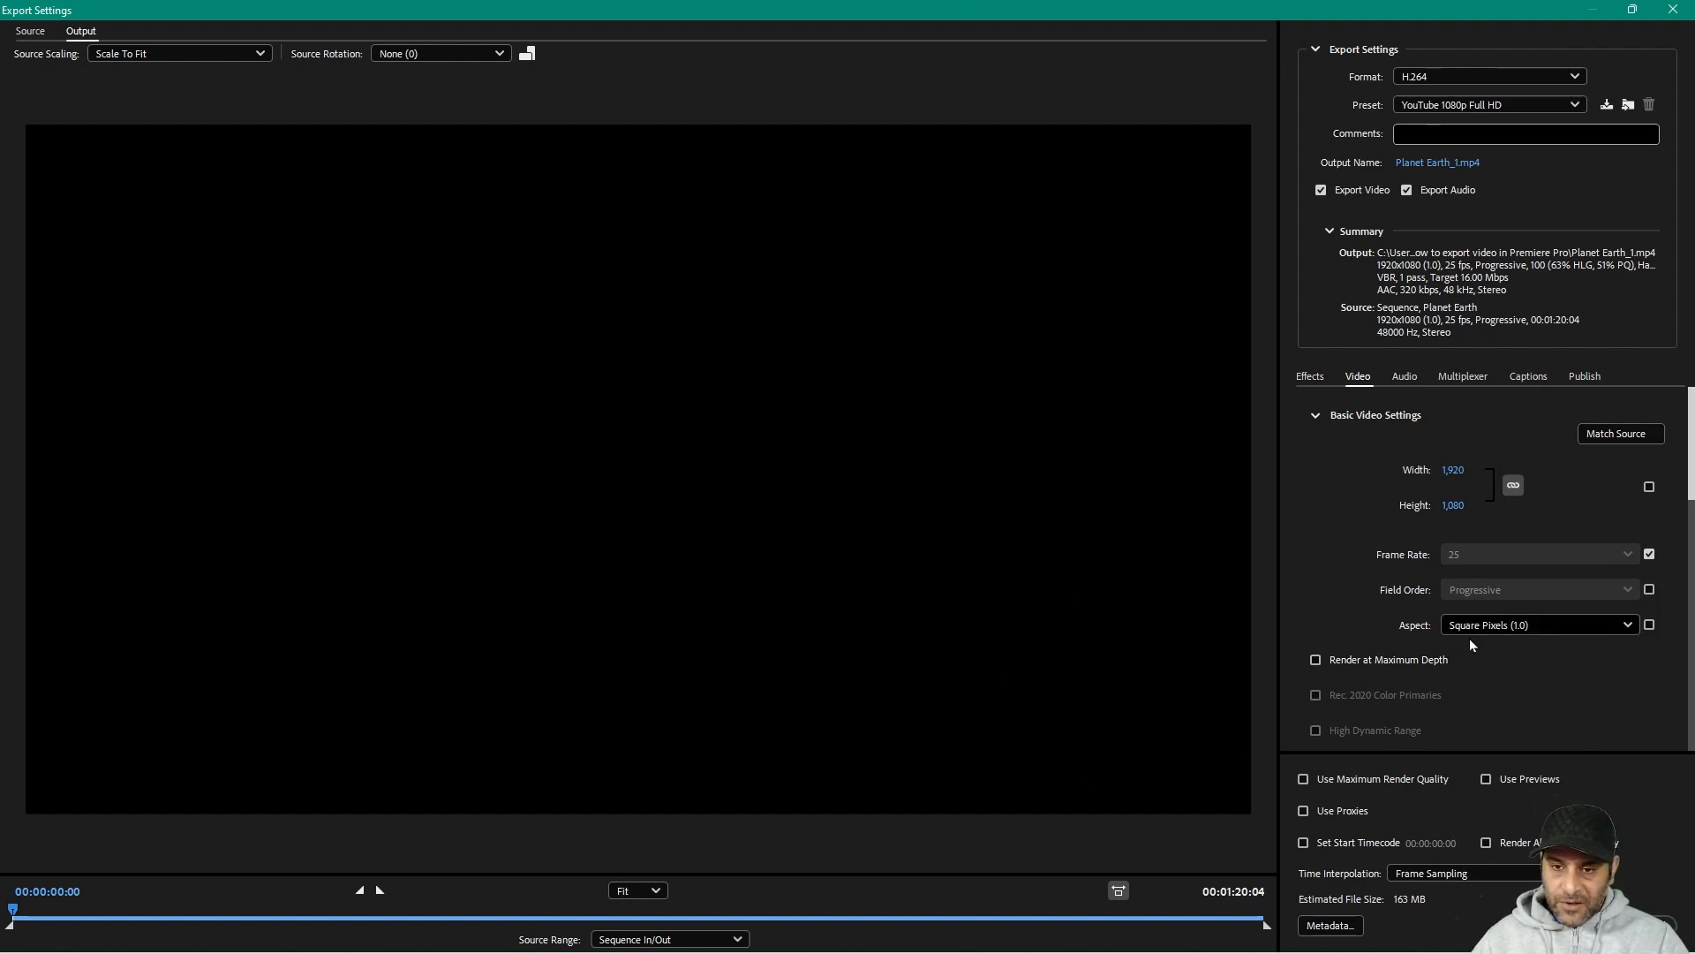
- Check the Match Source presets for the Planet Earth export and close its export settings
click(1476, 105)
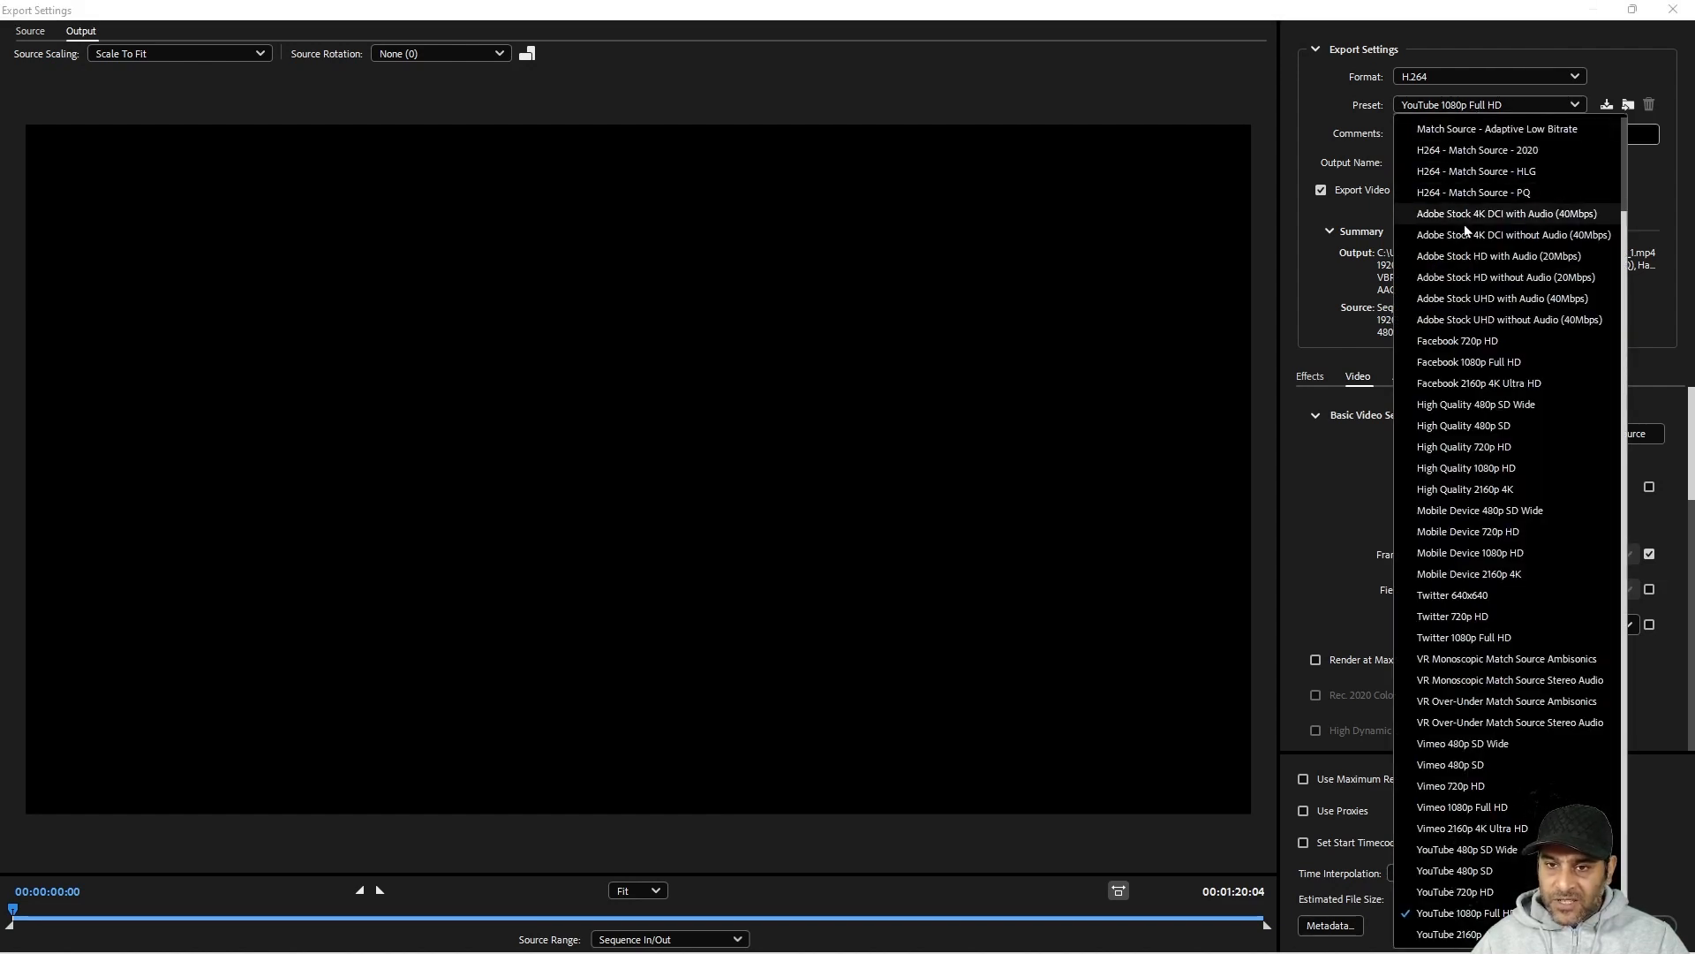
scroll(1493, 291, up, 2)
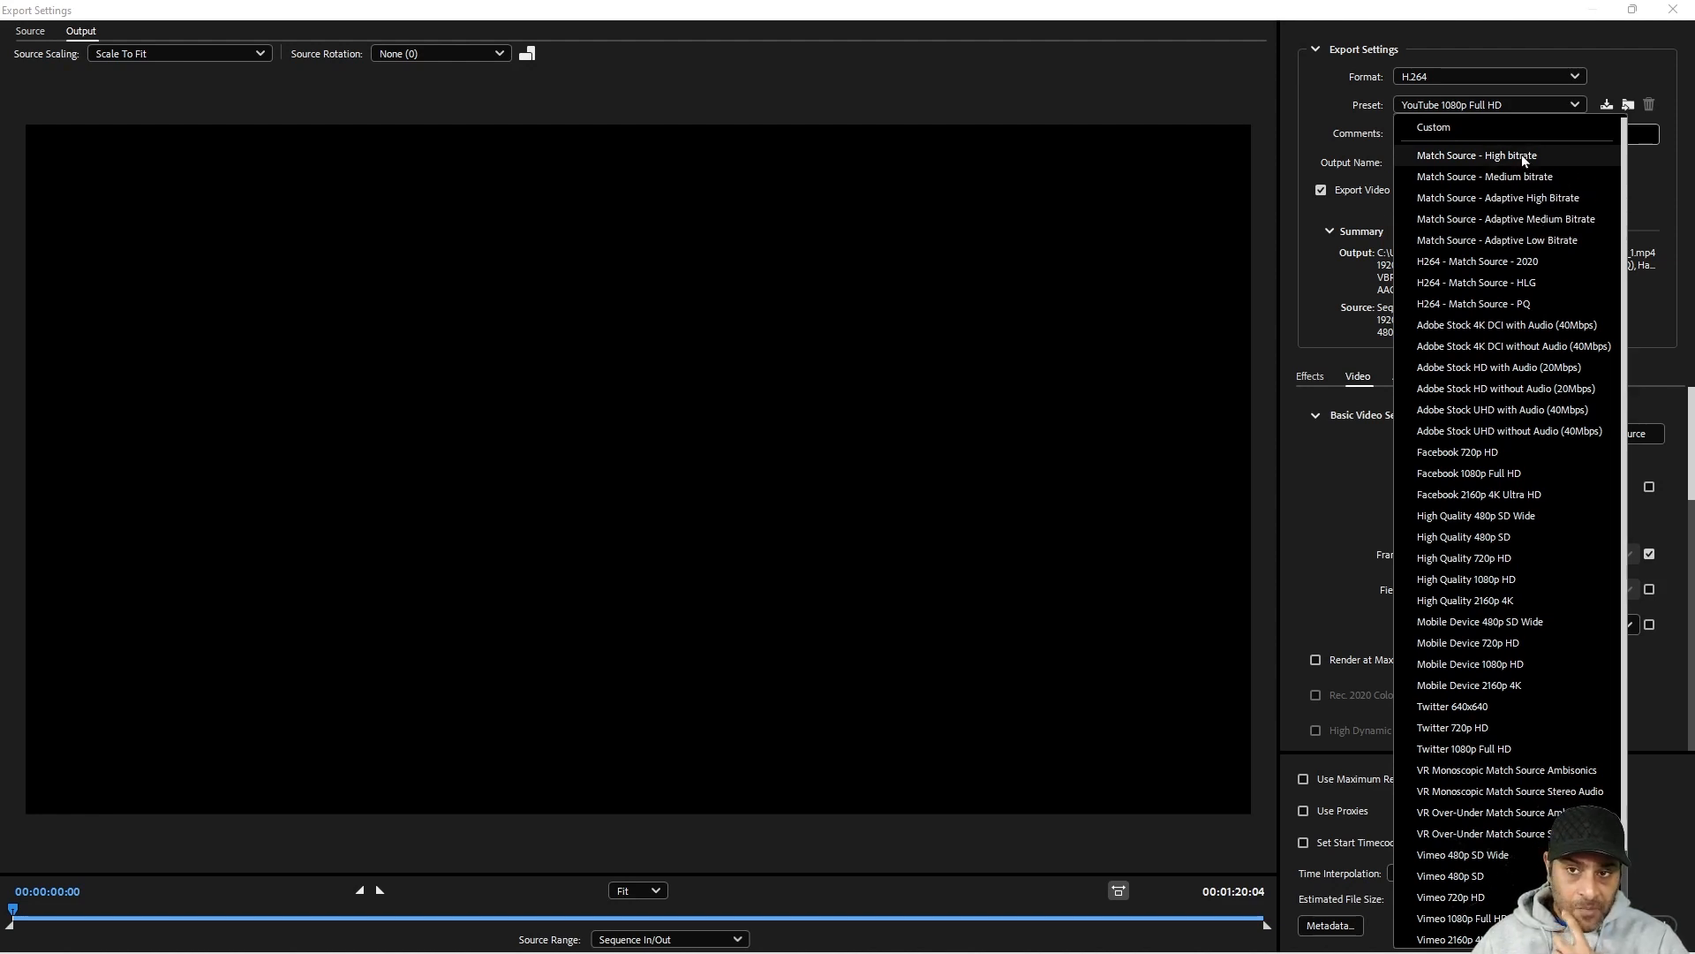
click(1314, 531)
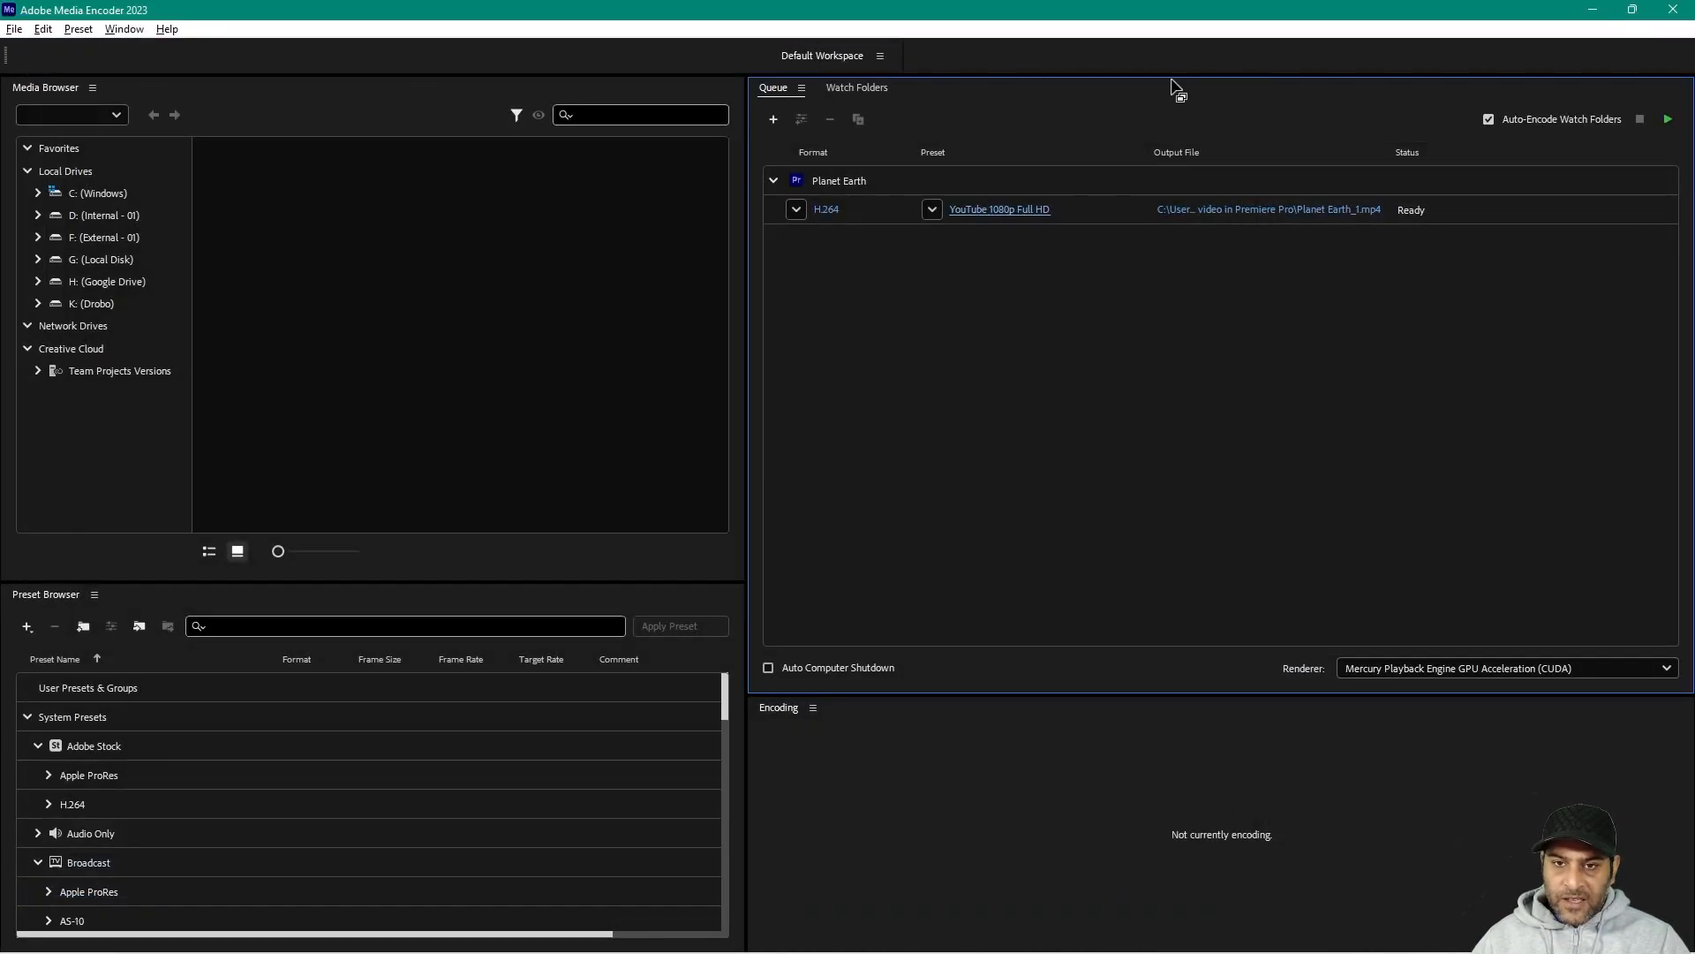
- Arrange Media Encoder and the desktop folder "How to export video in Premiere Pro" side by side, closing the Videos folder window
drag(1152, 15, 3, 229)
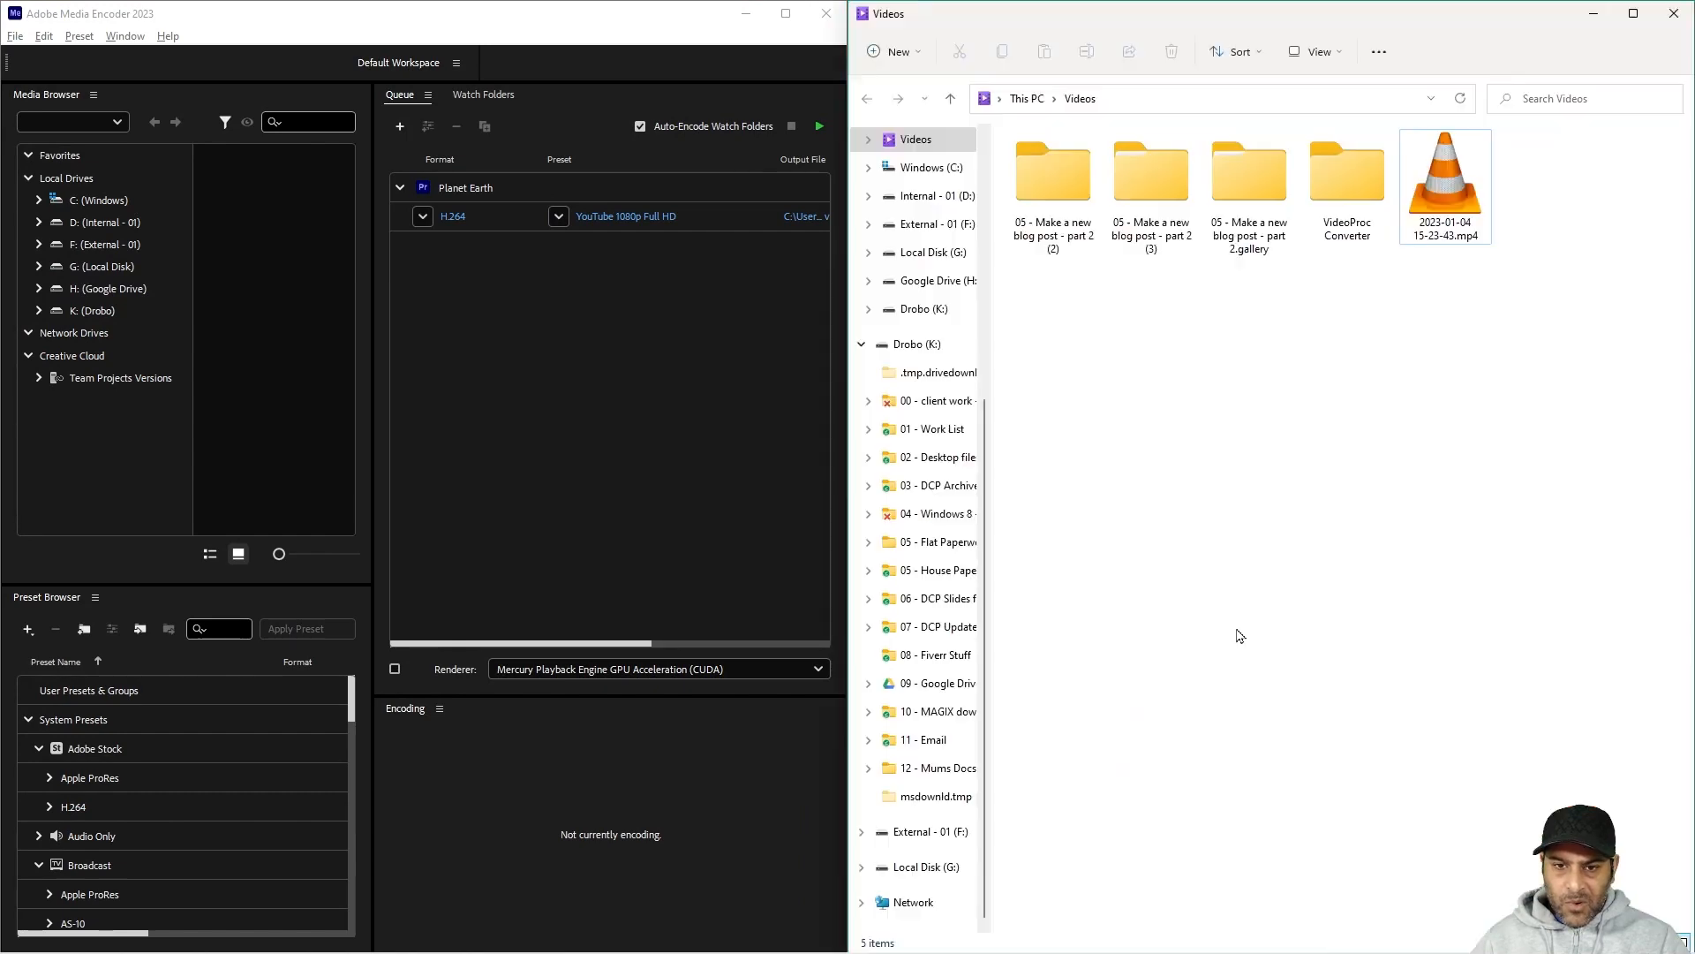
click(1236, 631)
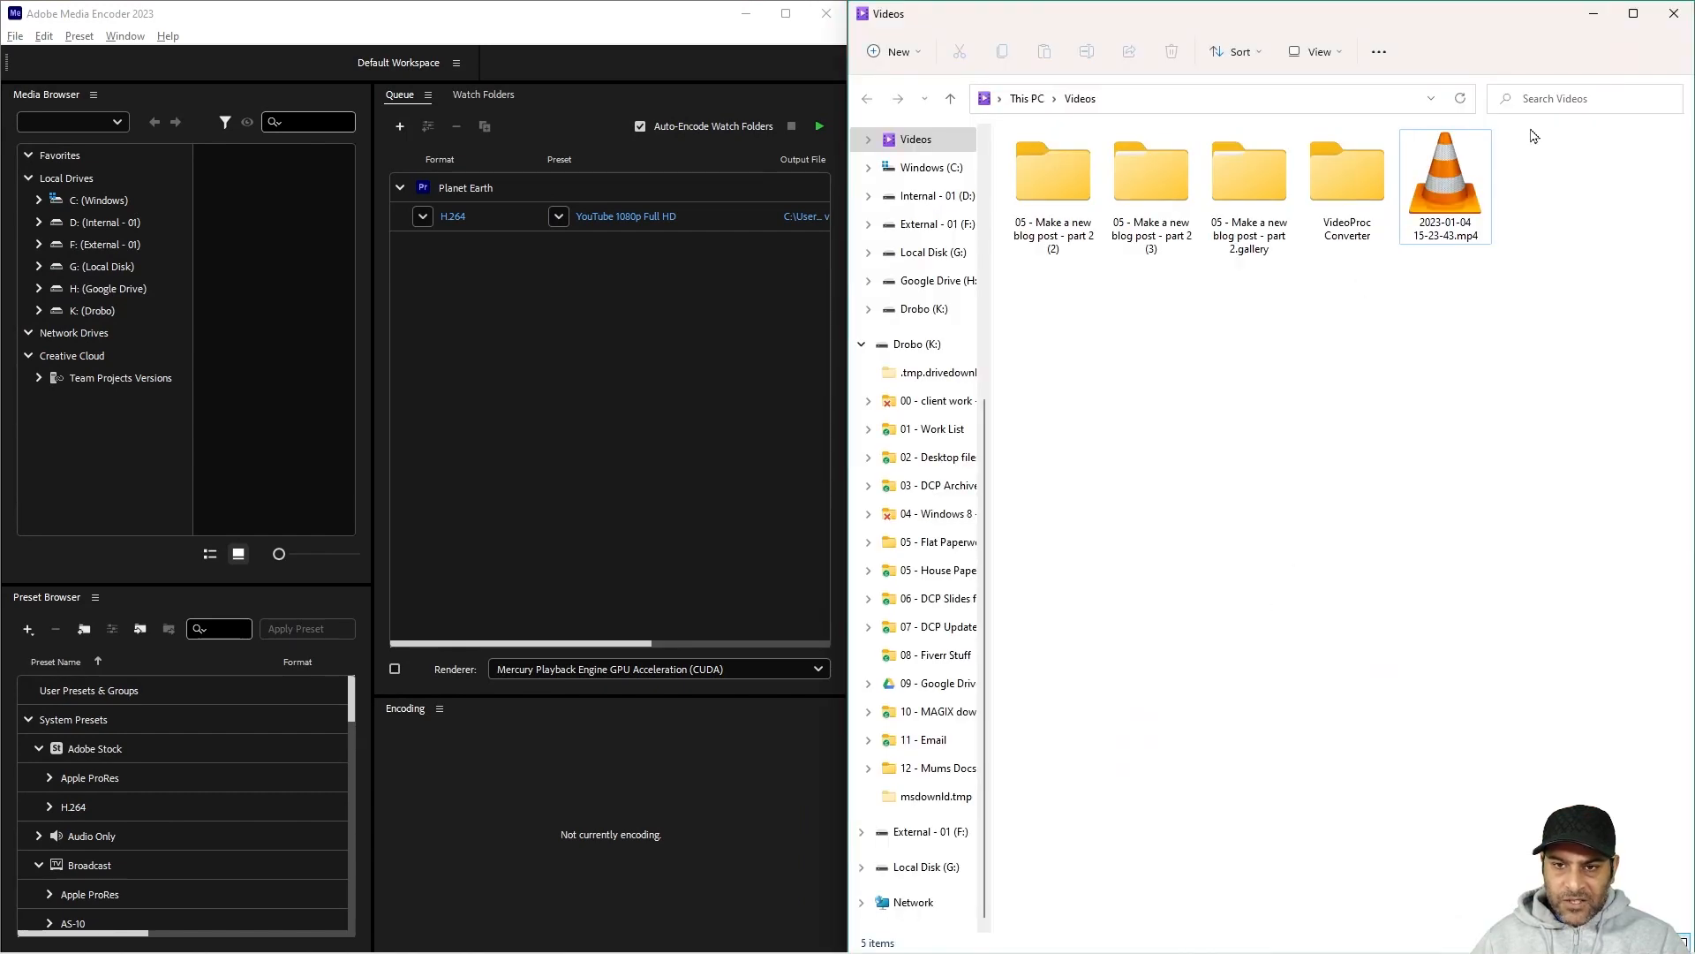
click(1677, 16)
double_click(1643, 35)
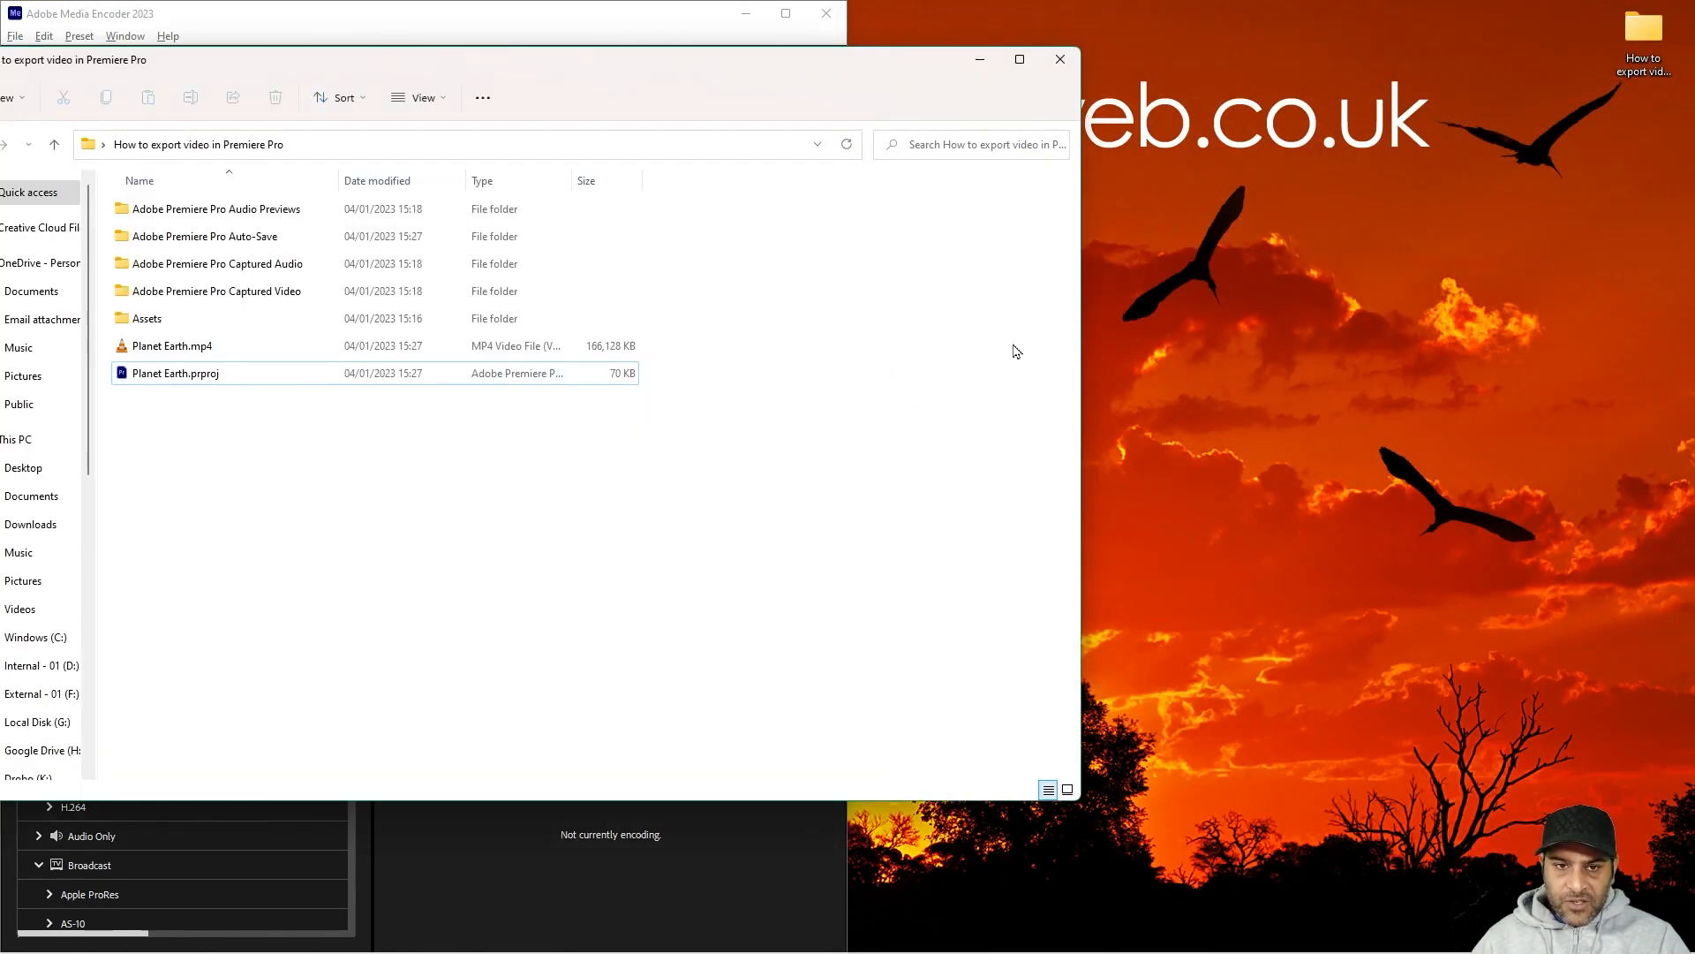
key(super+Right)
- Duplicate Planet Earth.prproj in the same folder and rename the copy Planet Earth - v2.prproj
drag(1103, 330, 1096, 435)
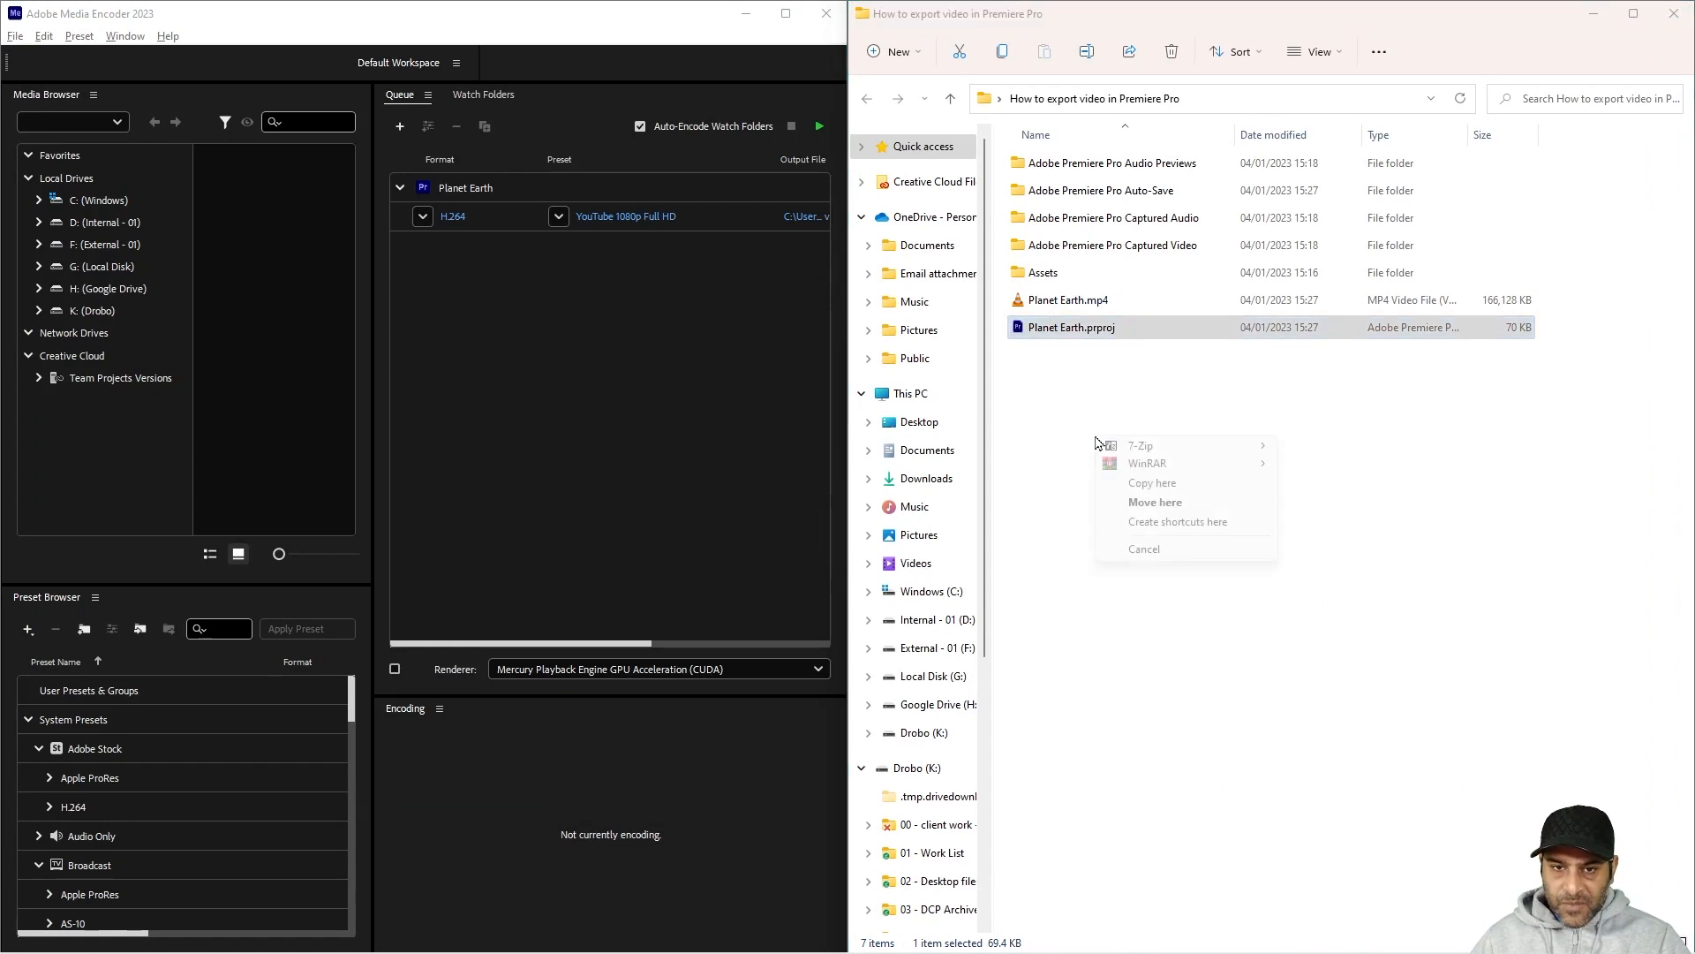
click(1150, 483)
key(F2)
key(Right)
key(BackSpace)
key(BackSpace)
key(BackSpace)
key(BackSpace)
text(v2)
key(Return)
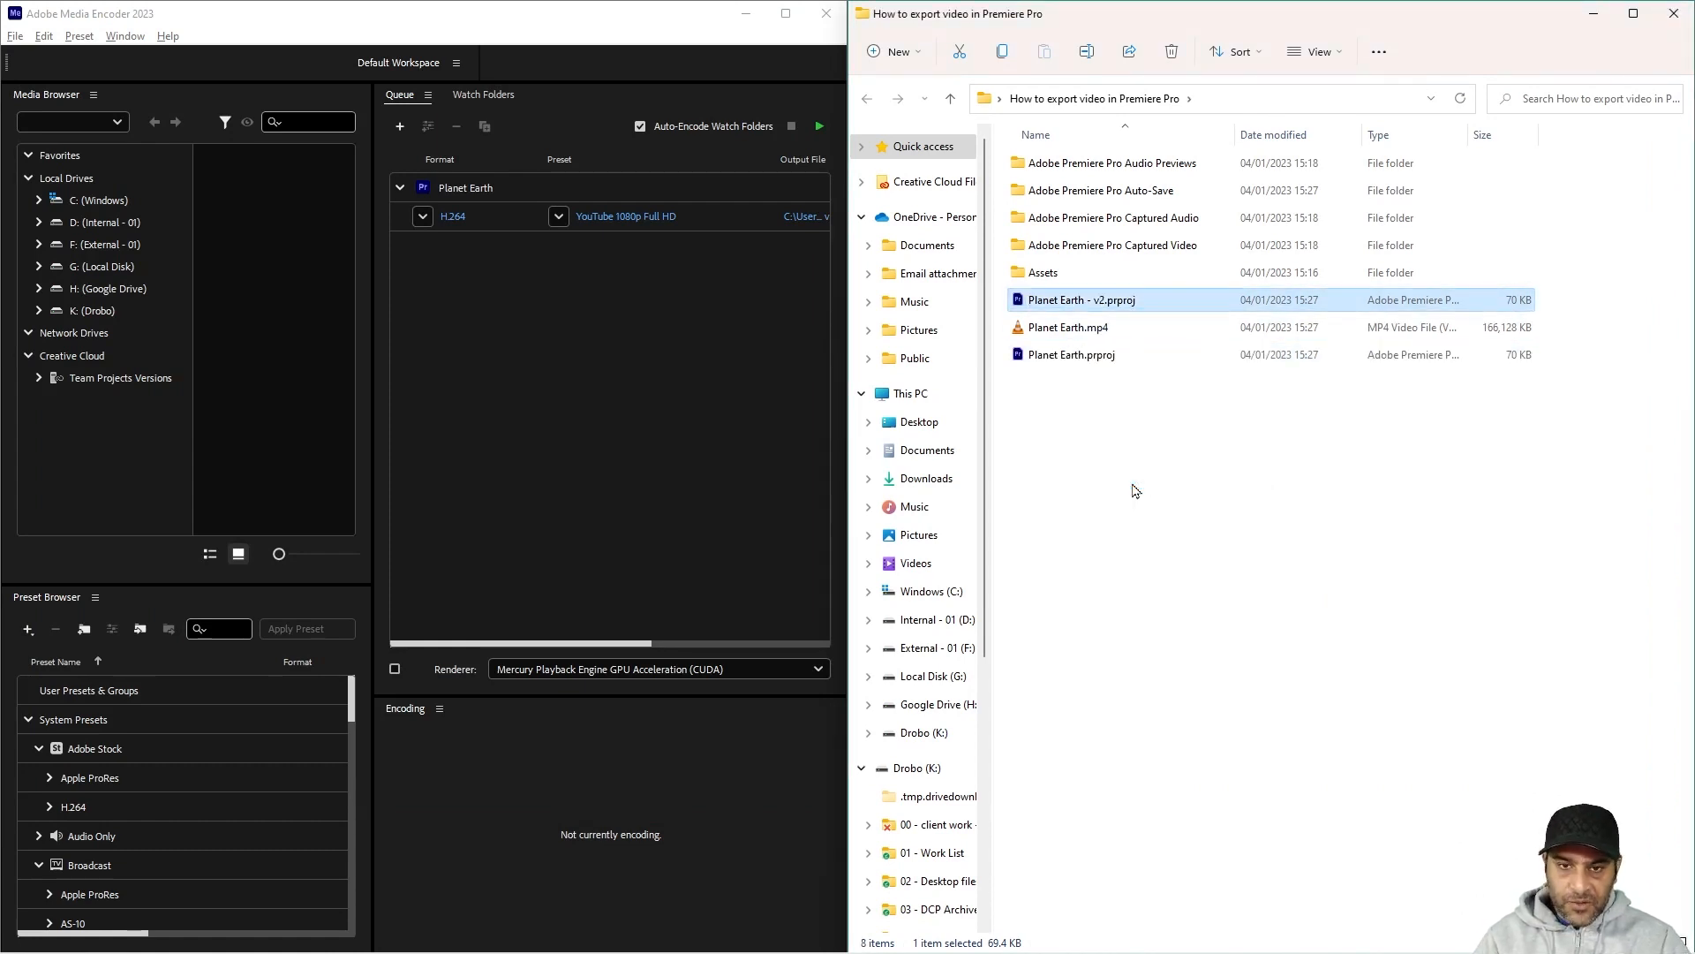
- Add Planet Earth - v2.prproj to the encoding queue and maximize Media Encoder
drag(1072, 300, 521, 380)
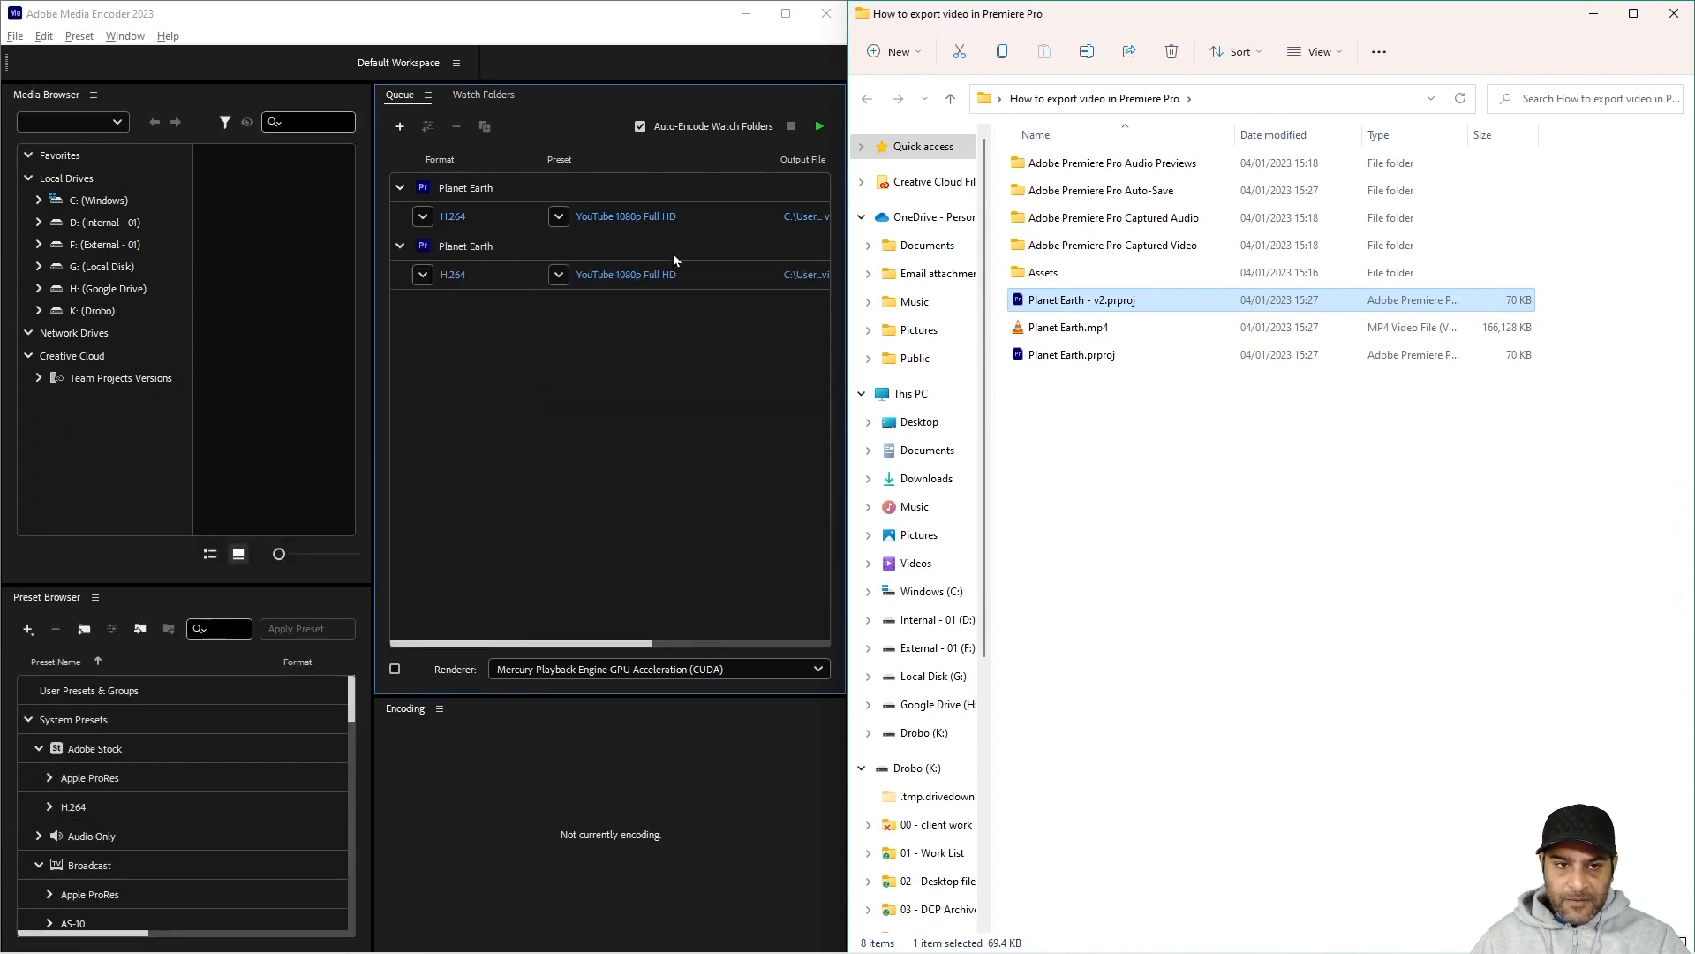
click(786, 13)
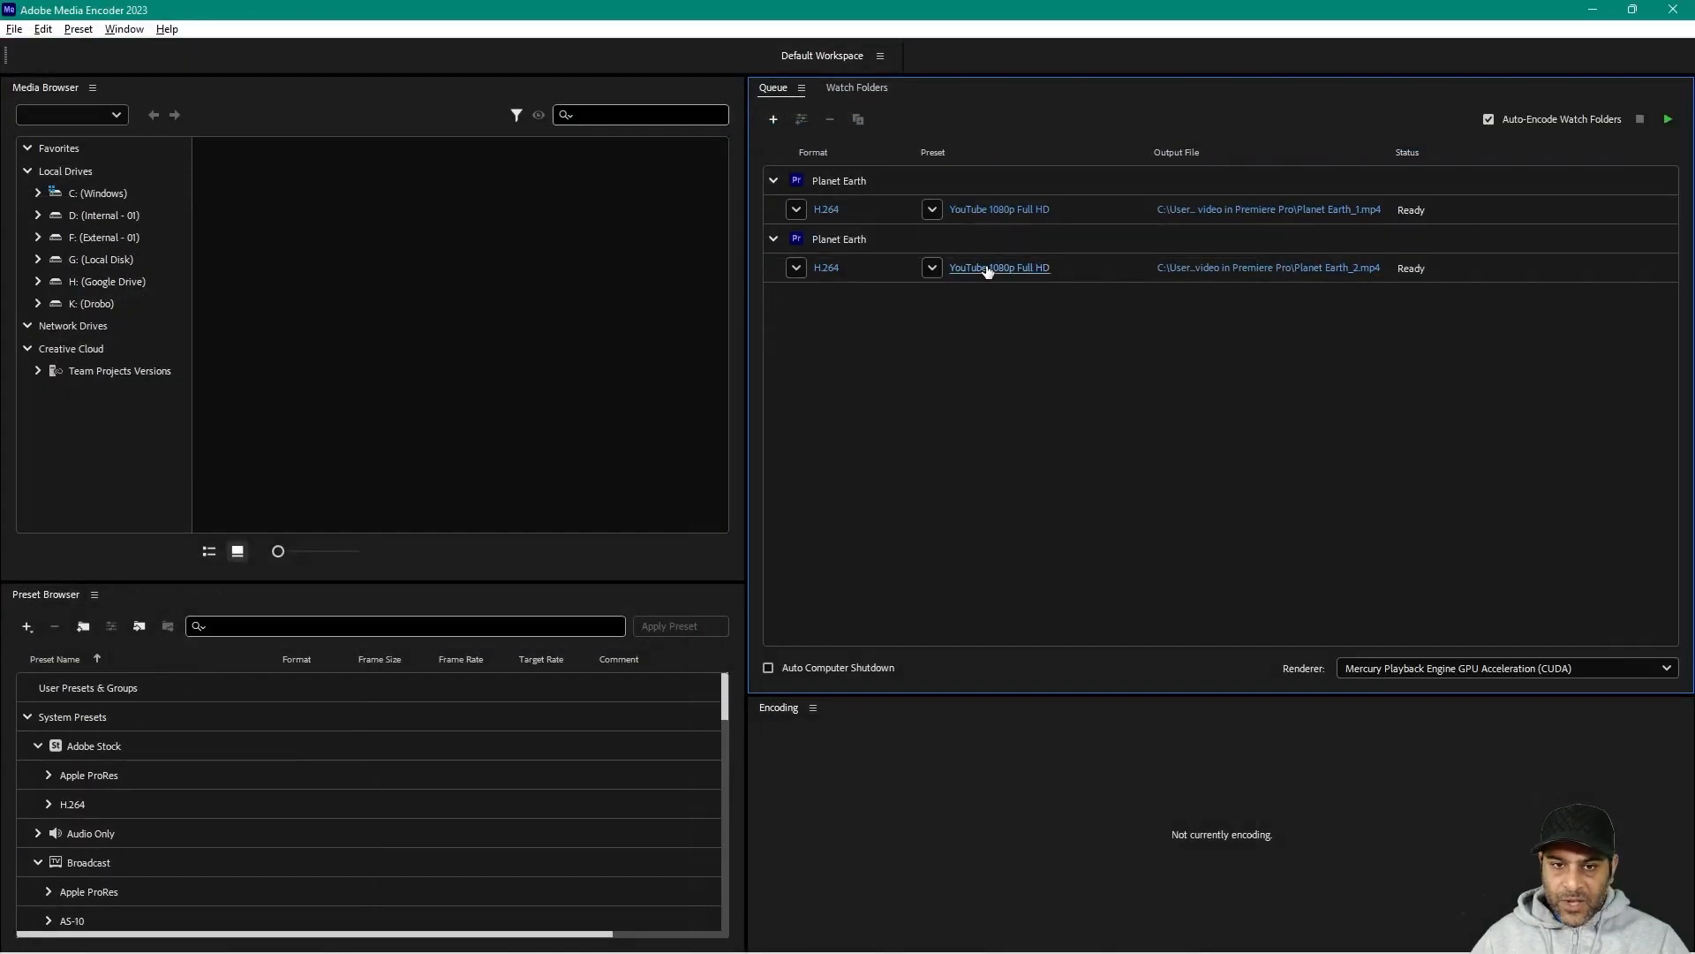
- Set the second queued Planet Earth item's preset to Match Source - Adaptive Low Bitrate in its export settings
mouse_move(990, 277)
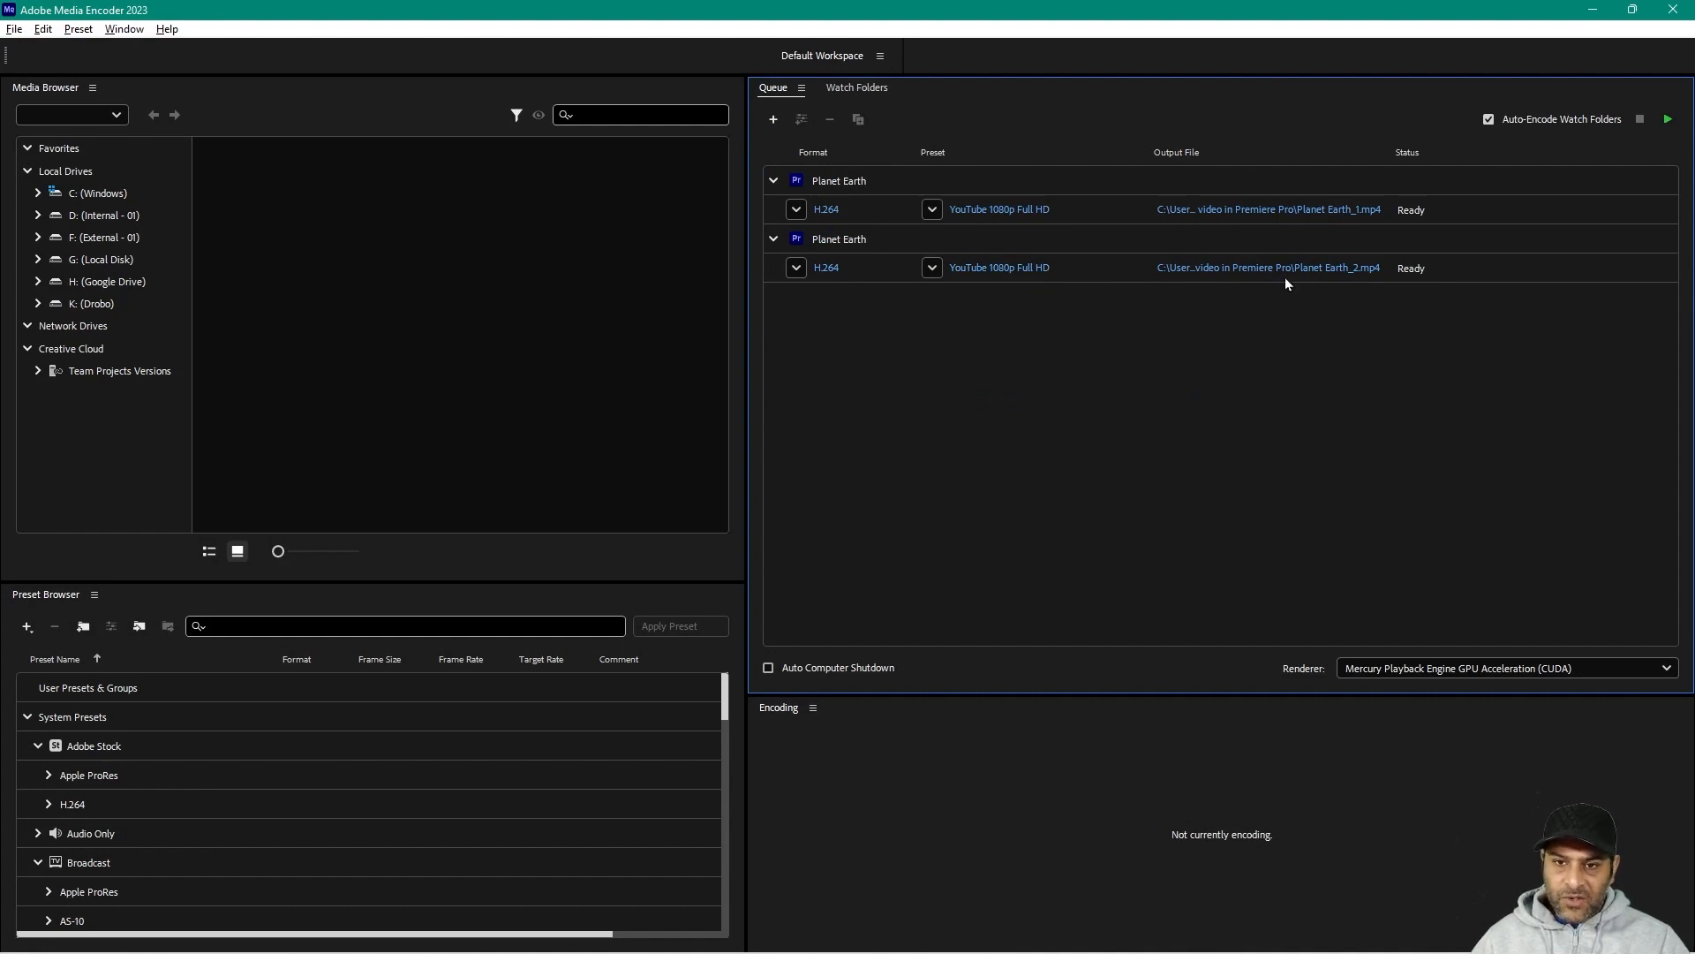
click(1017, 267)
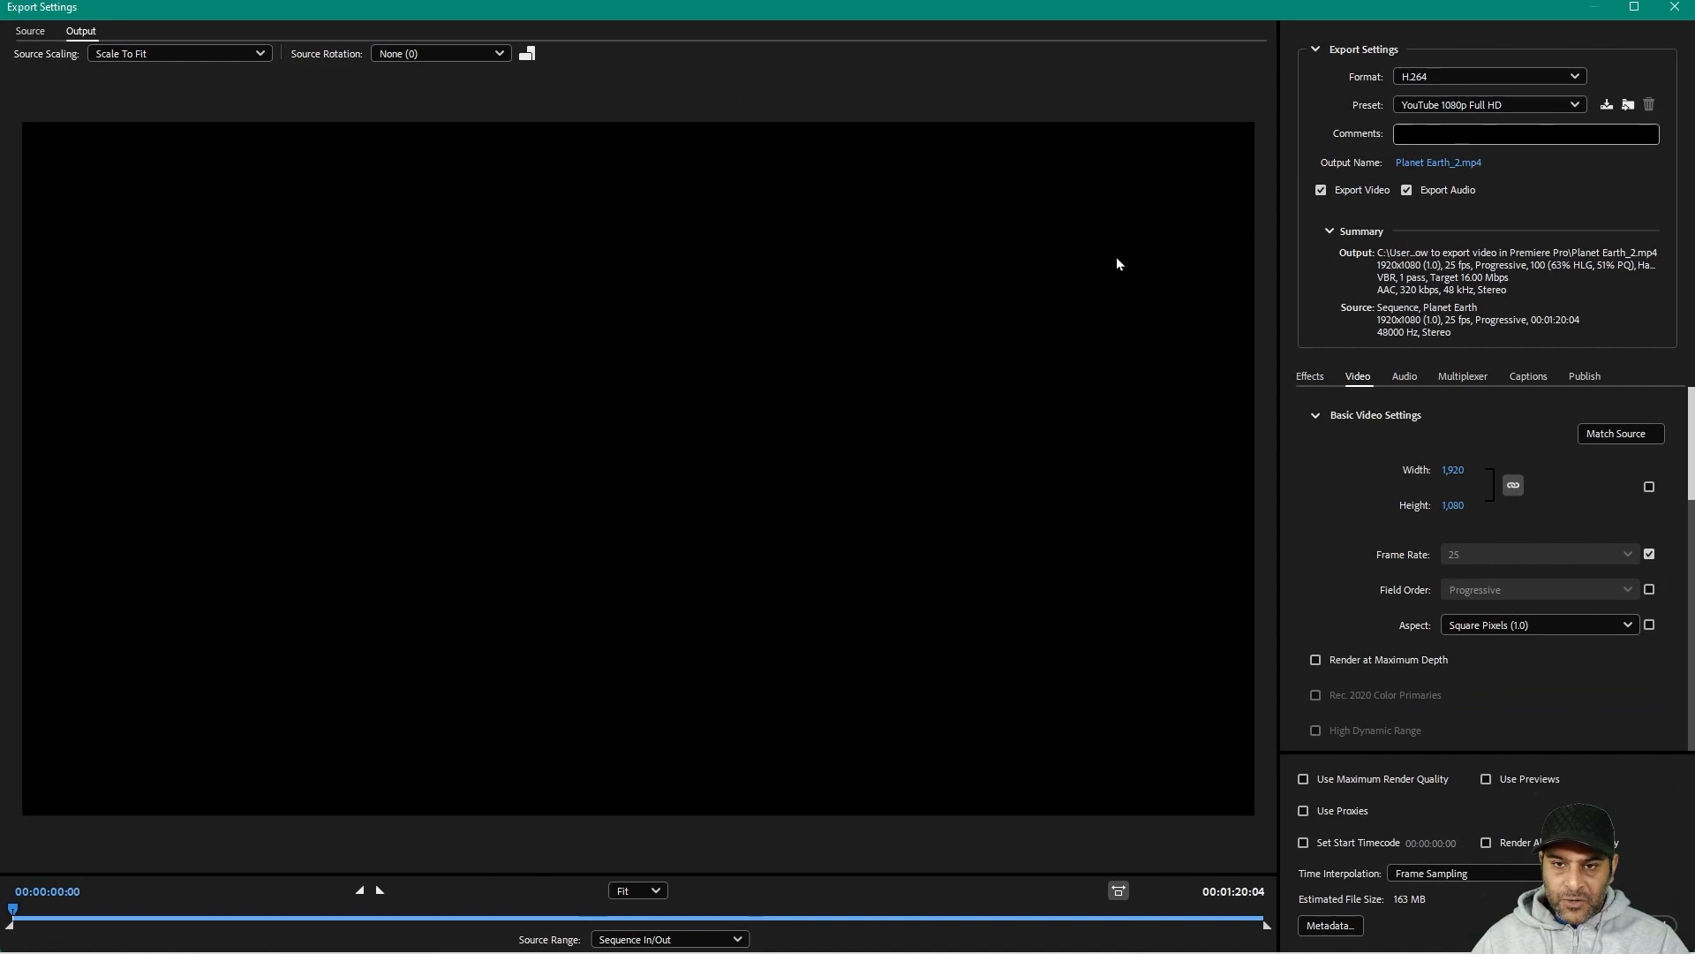
click(1472, 106)
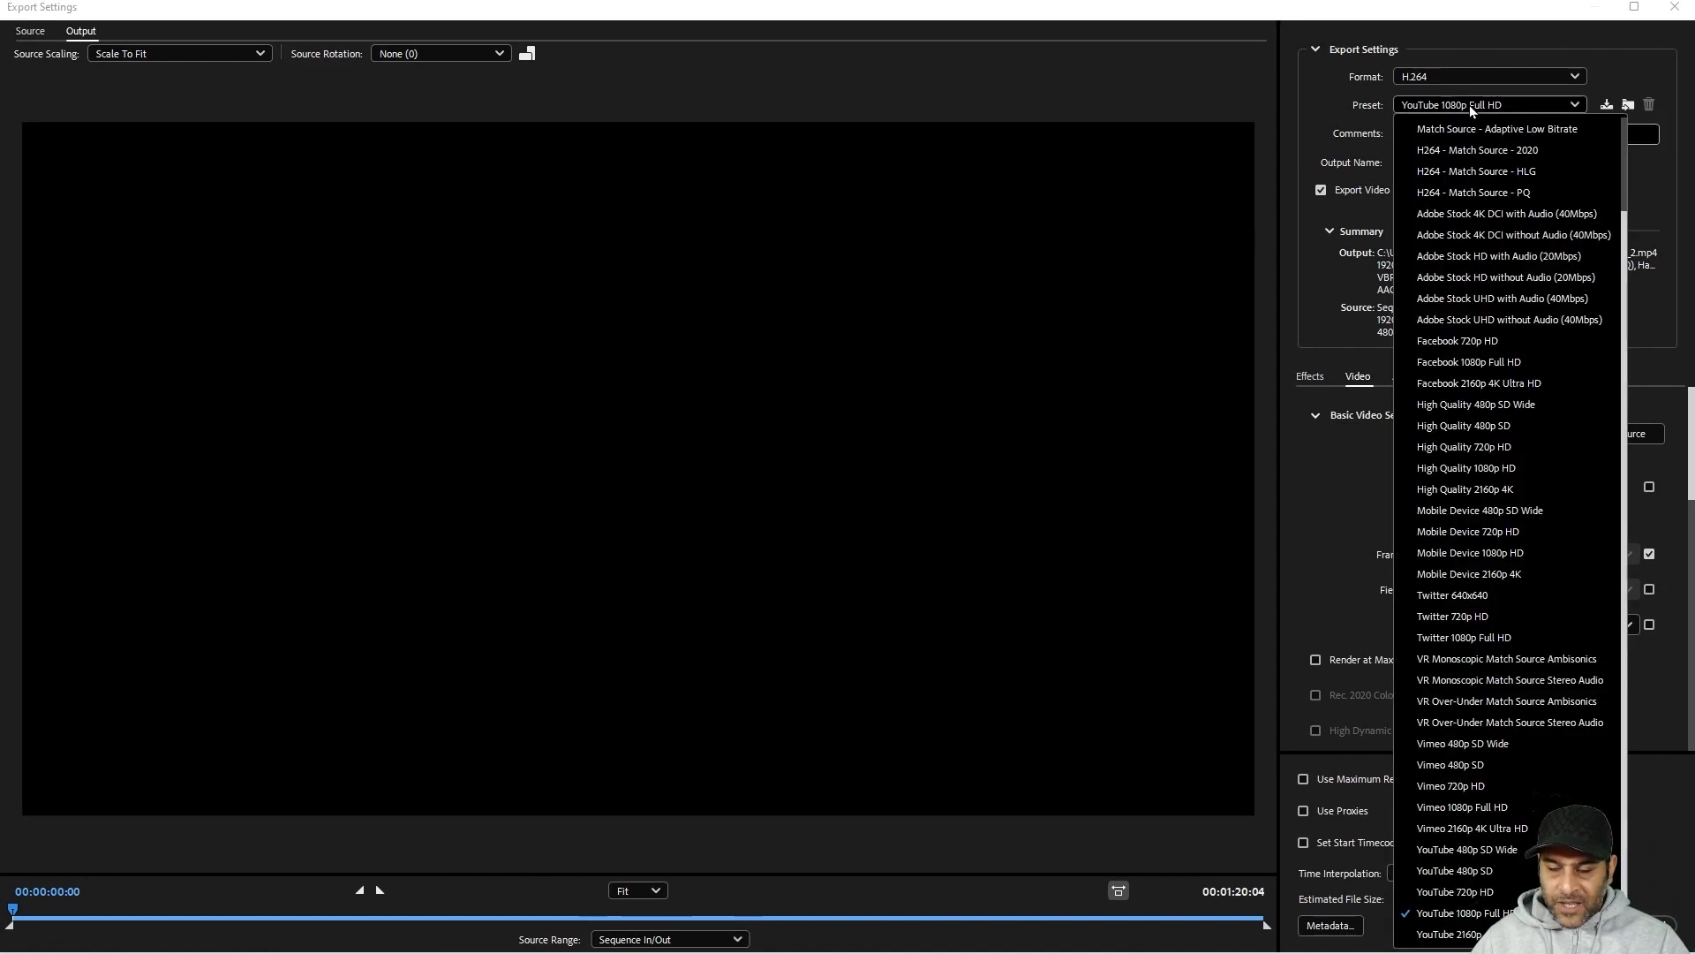
scroll(1477, 231, up, 3)
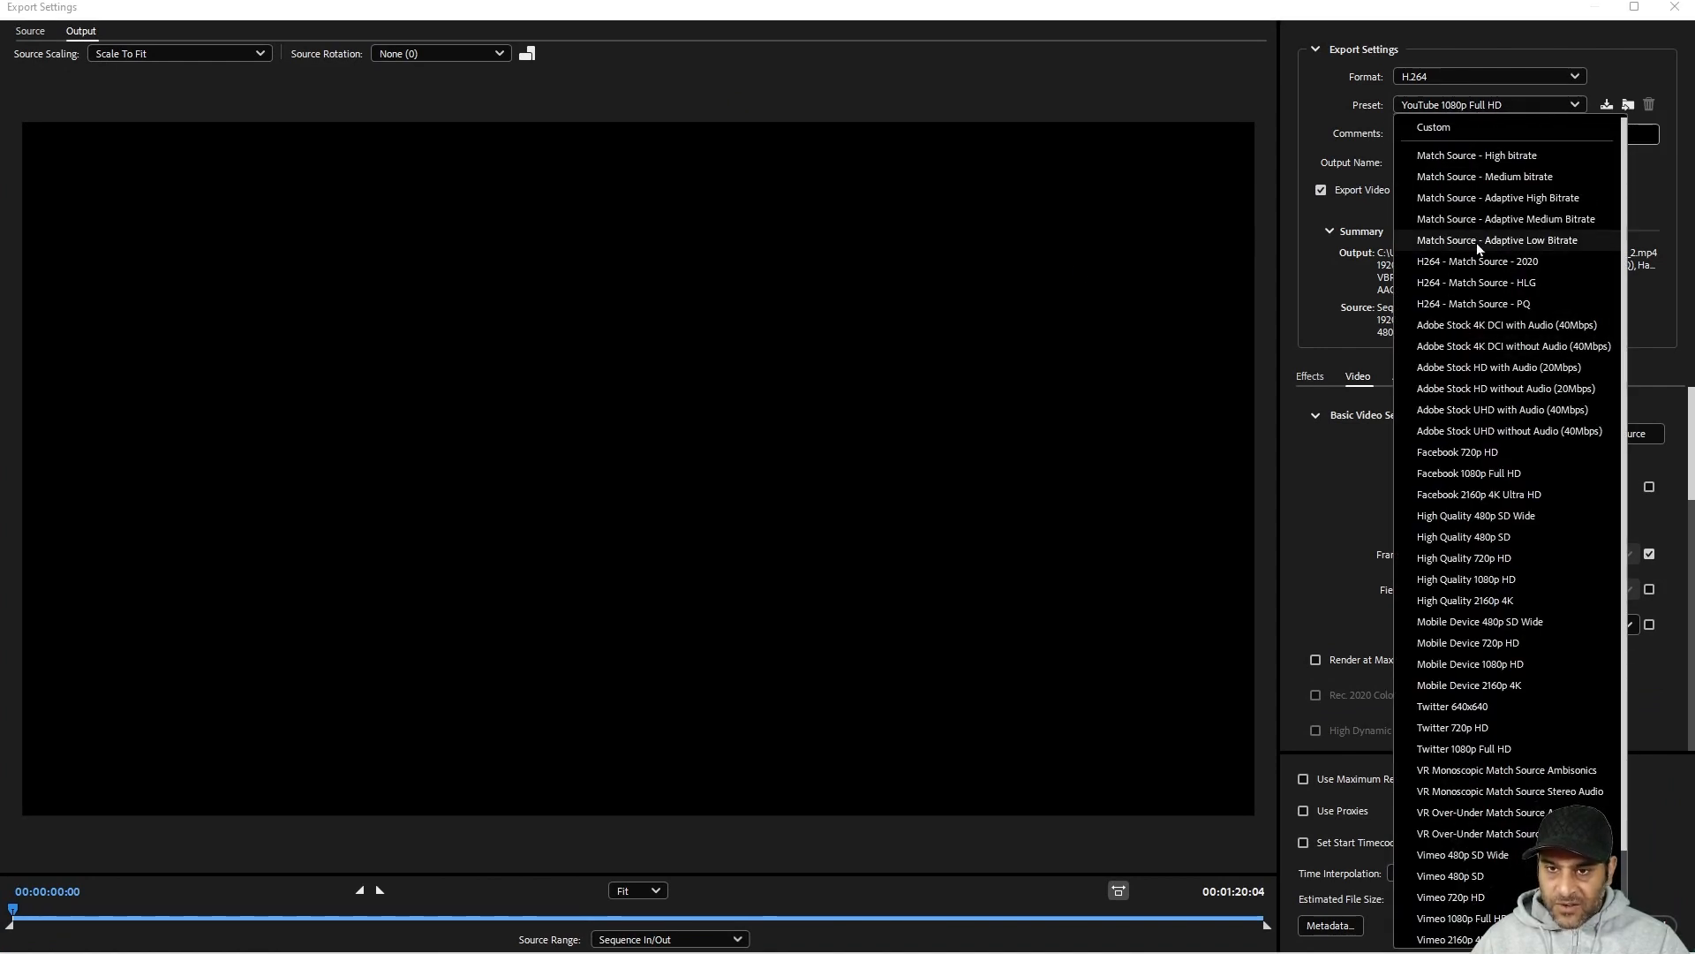
click(1478, 242)
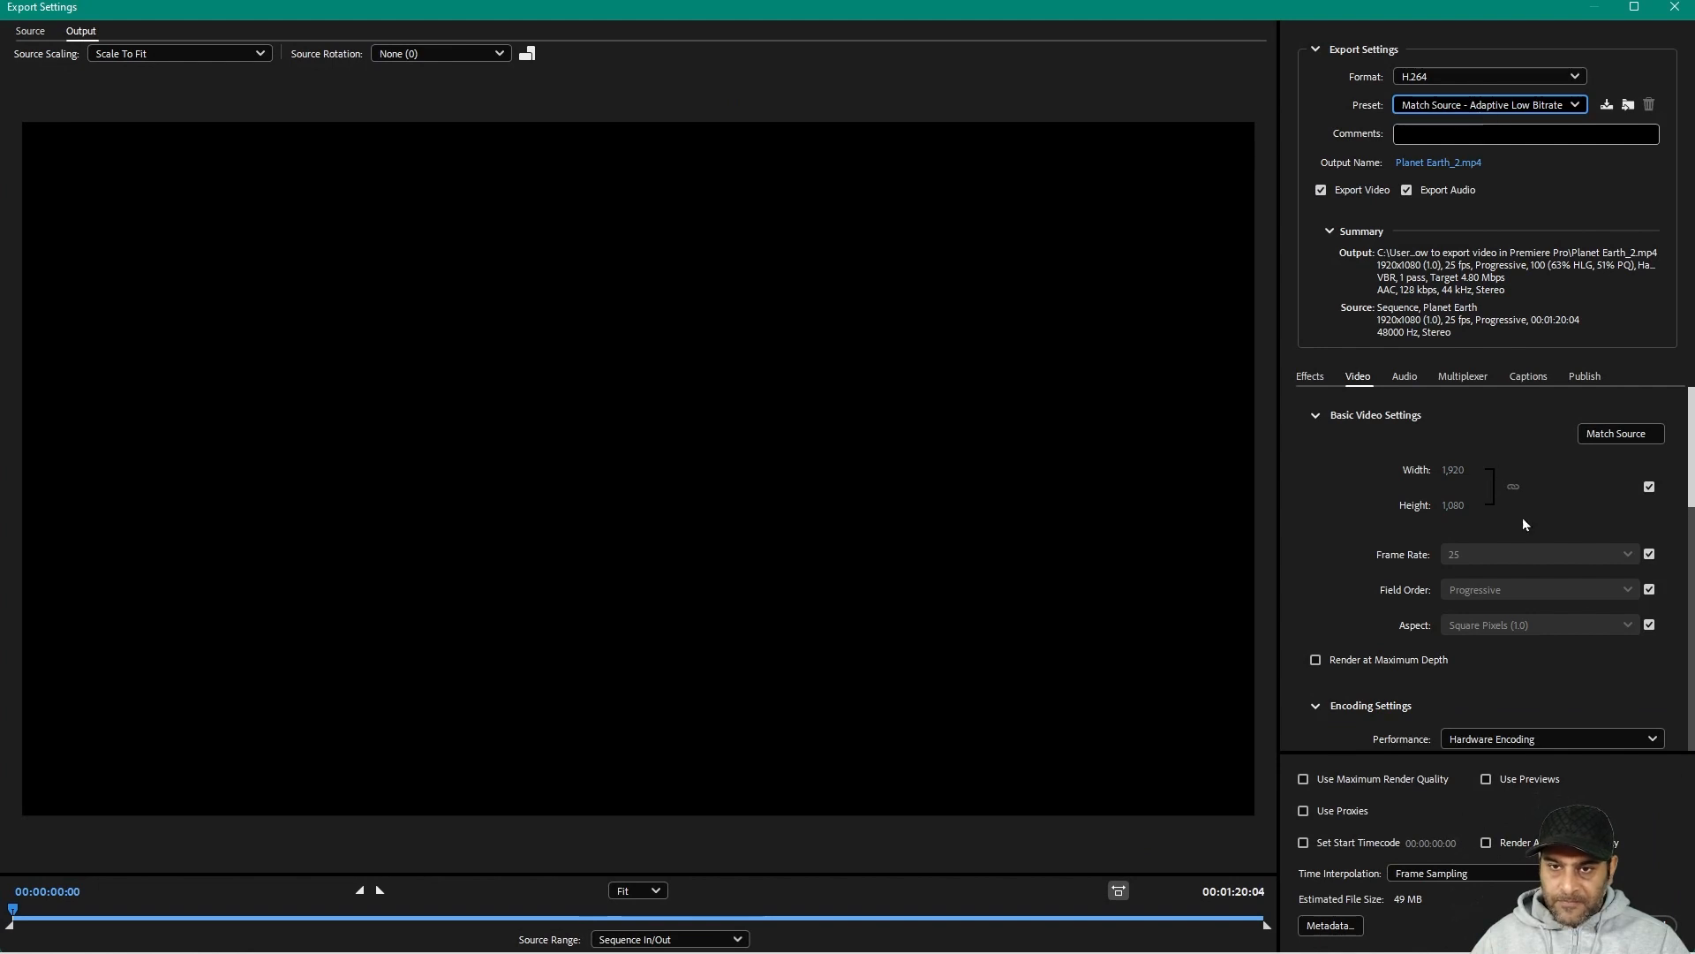
click(1586, 925)
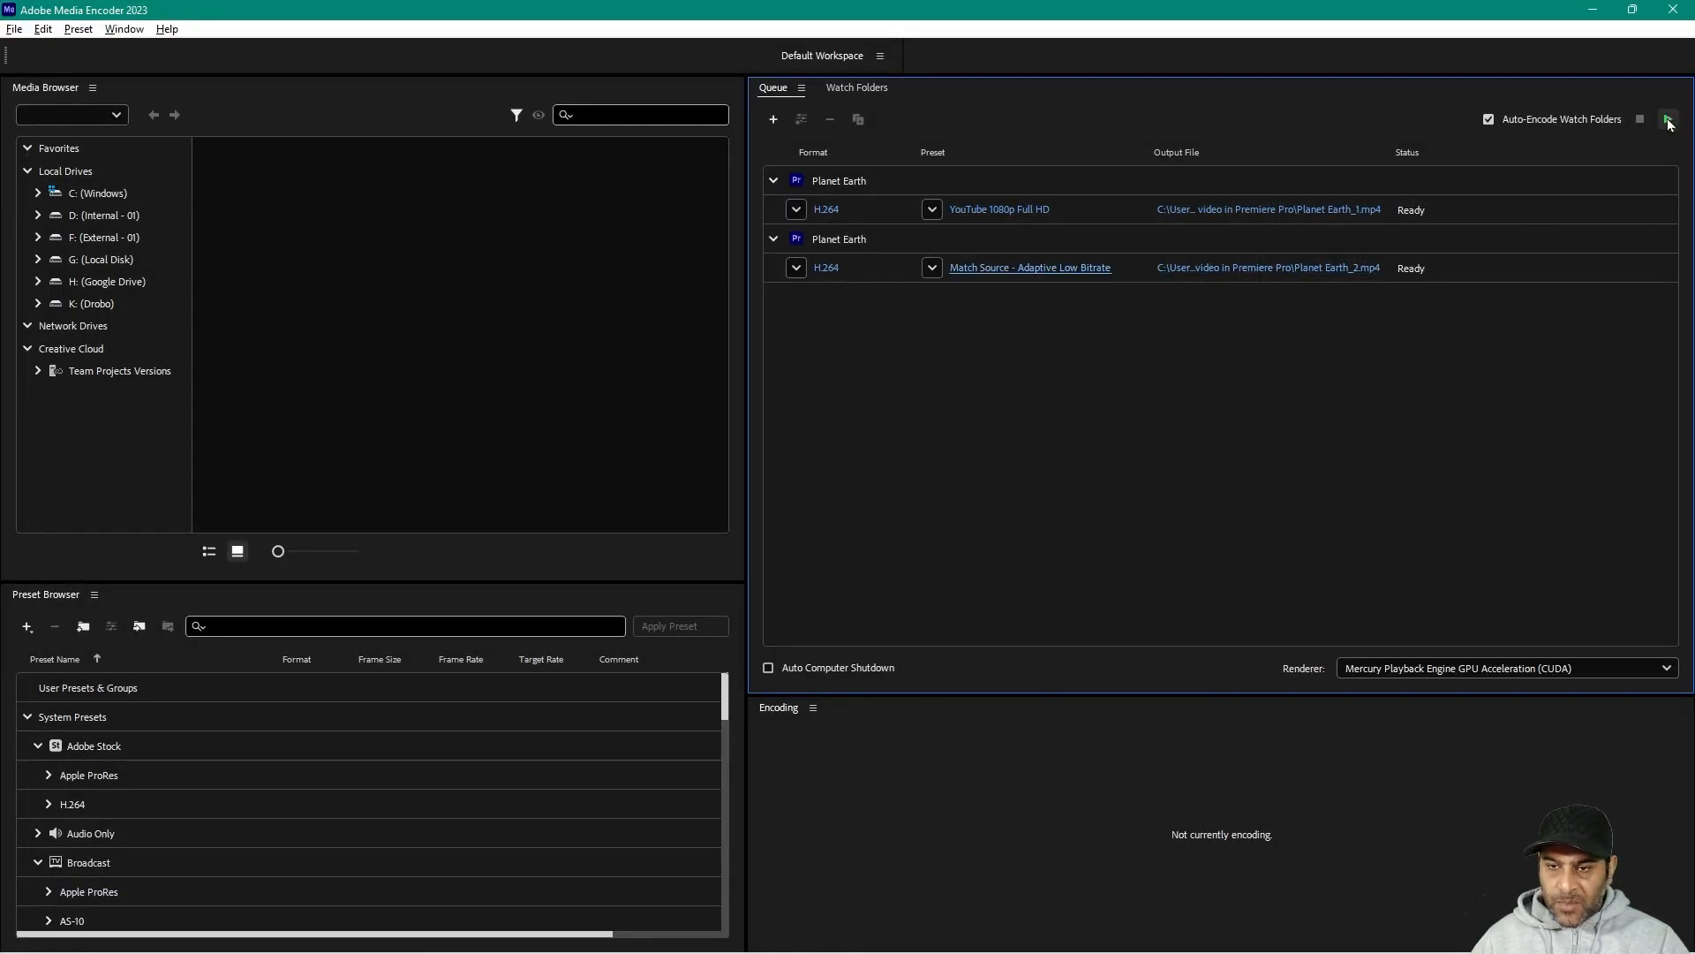
- Encode both queued Planet Earth items and close Adobe Media Encoder
click(1669, 120)
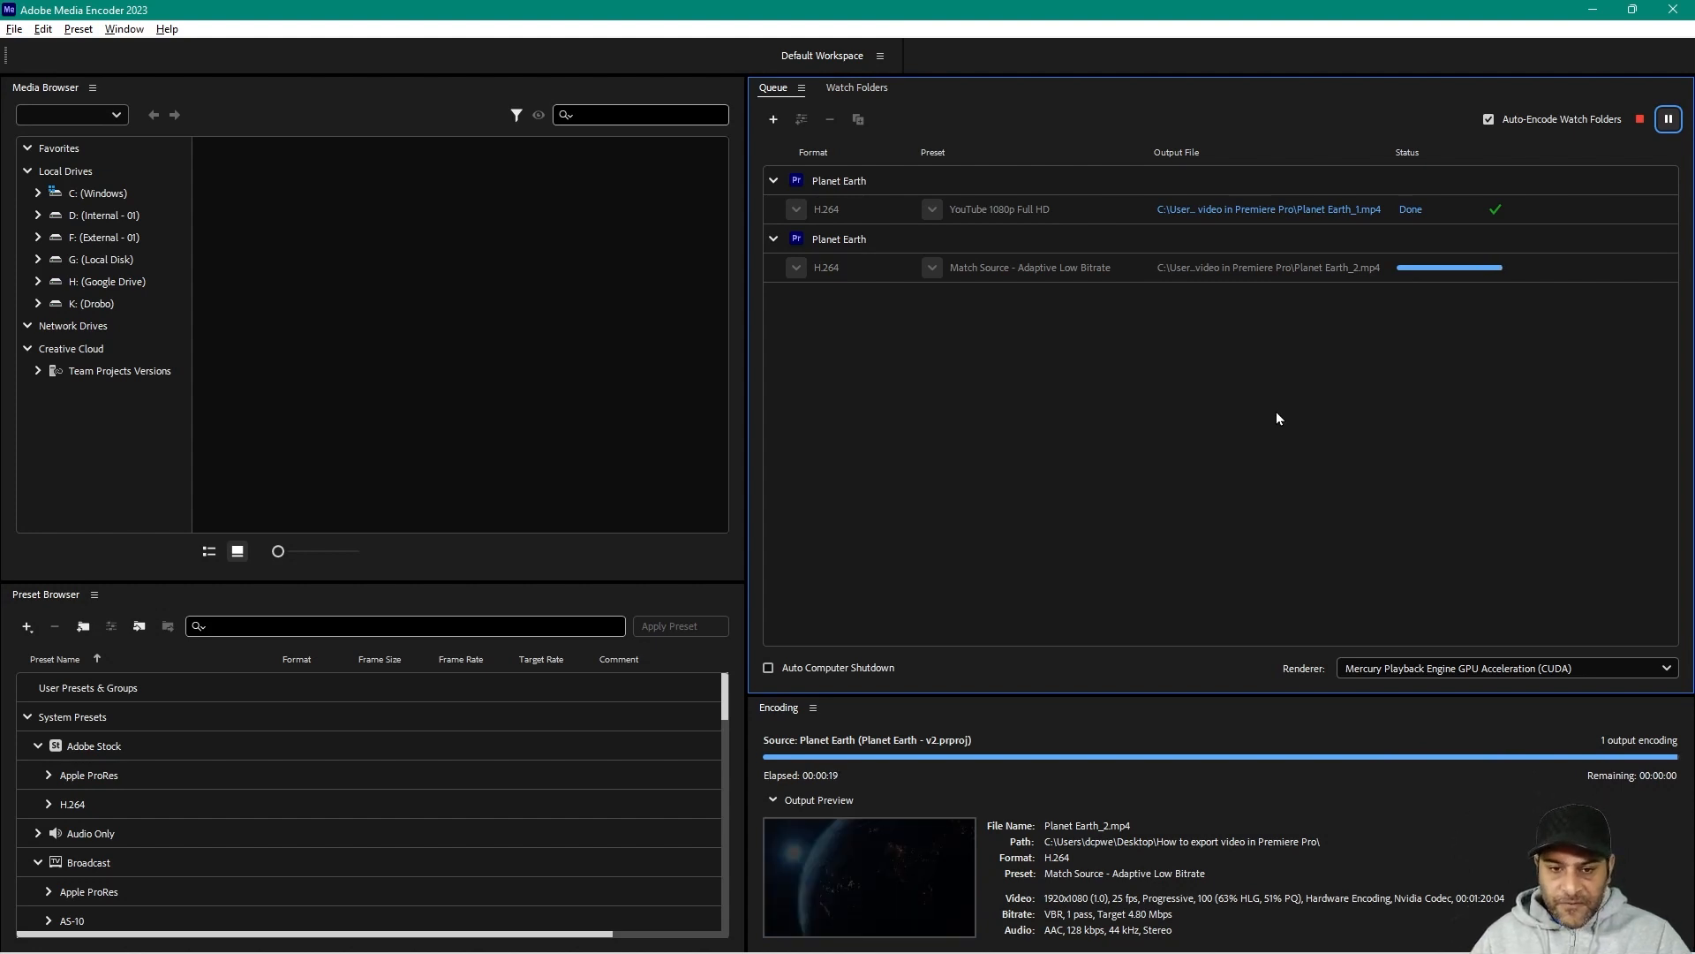
click(1674, 10)
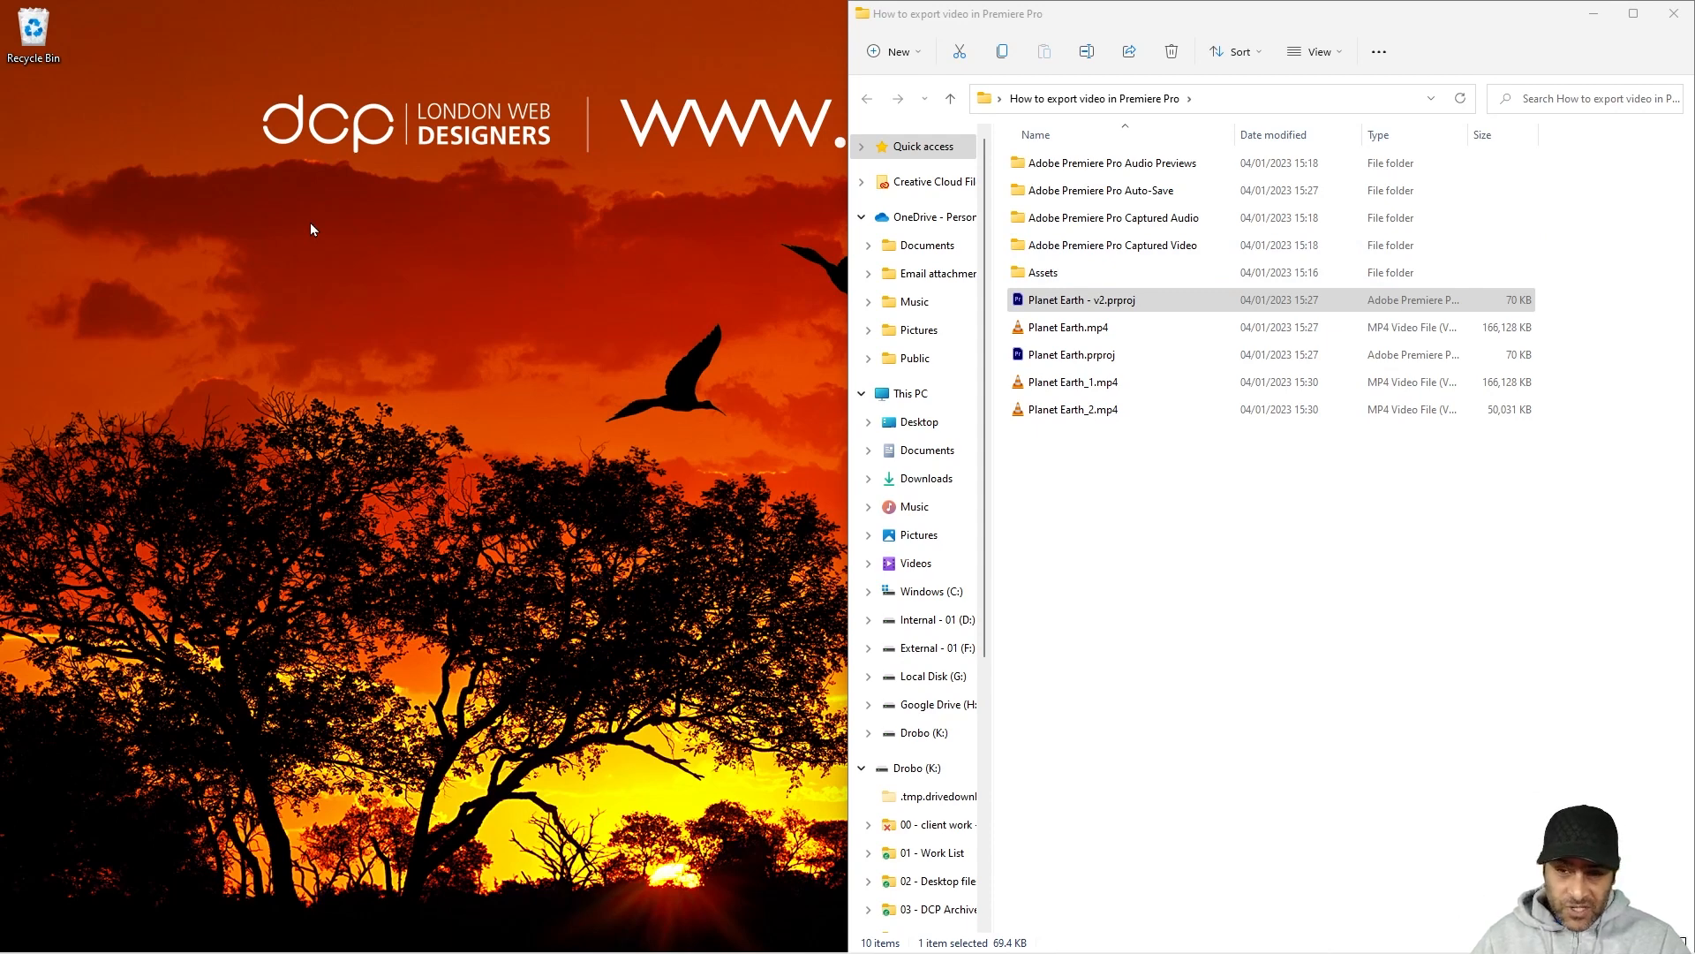
- Compare the file sizes of Planet Earth.mp4, Planet Earth_1.mp4 and Planet Earth_2.mp4, close the folder window and select its desktop folder
click(1066, 386)
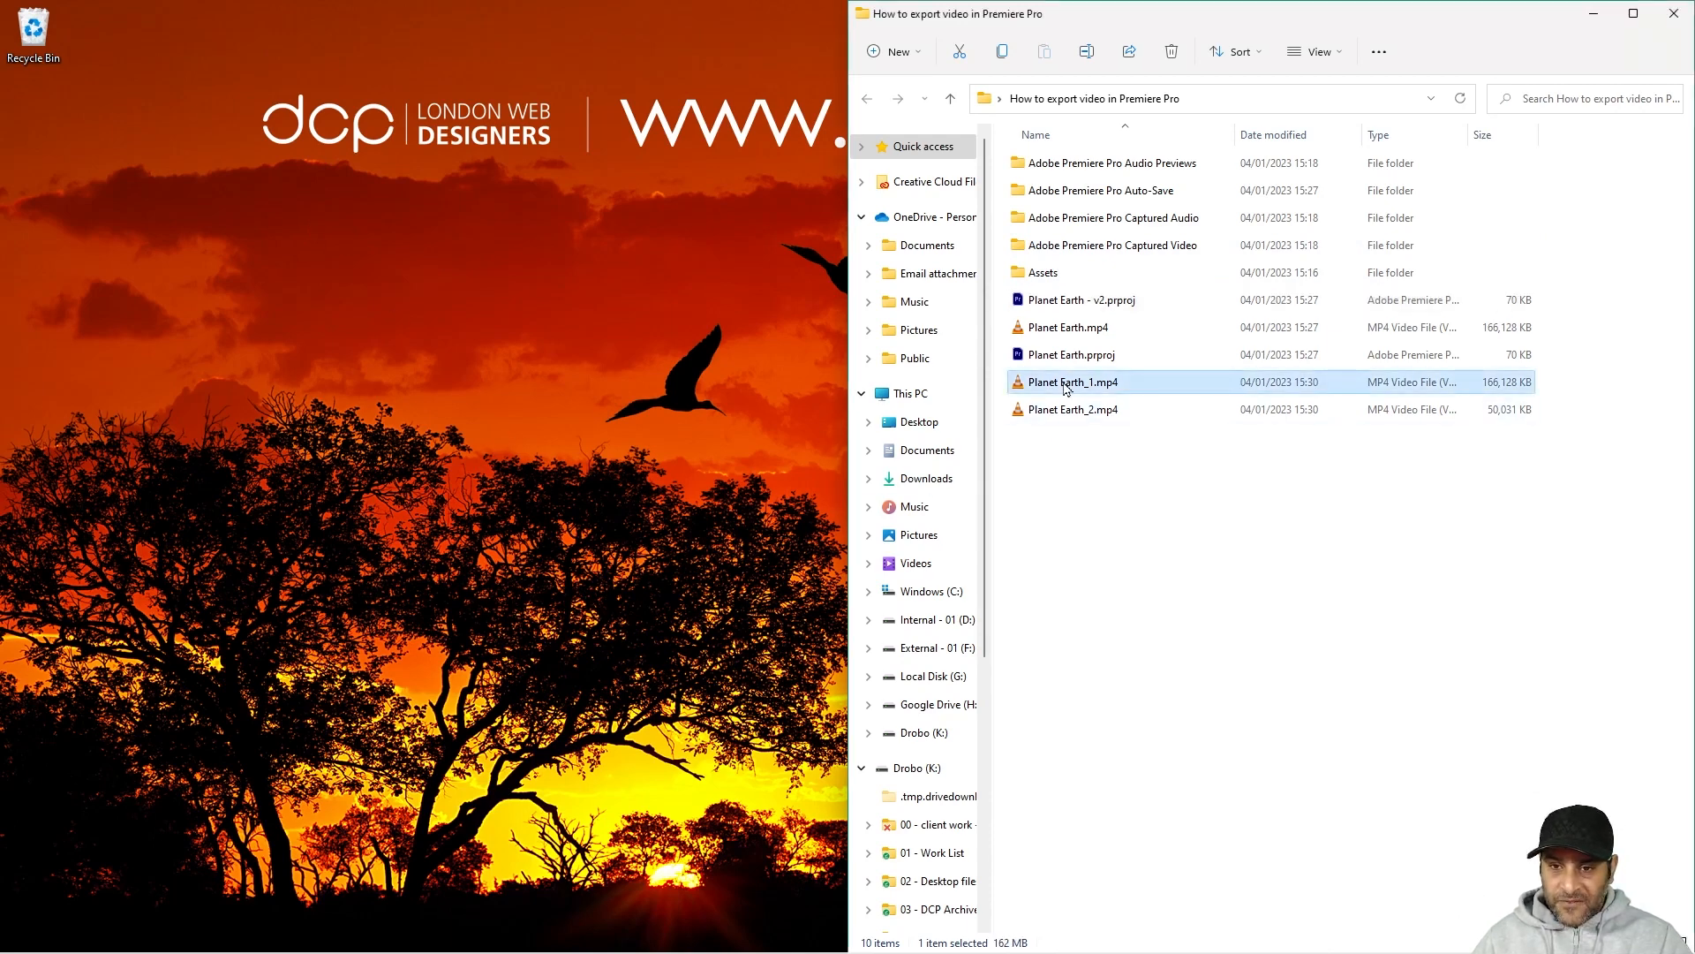
ctrl+click(1067, 328)
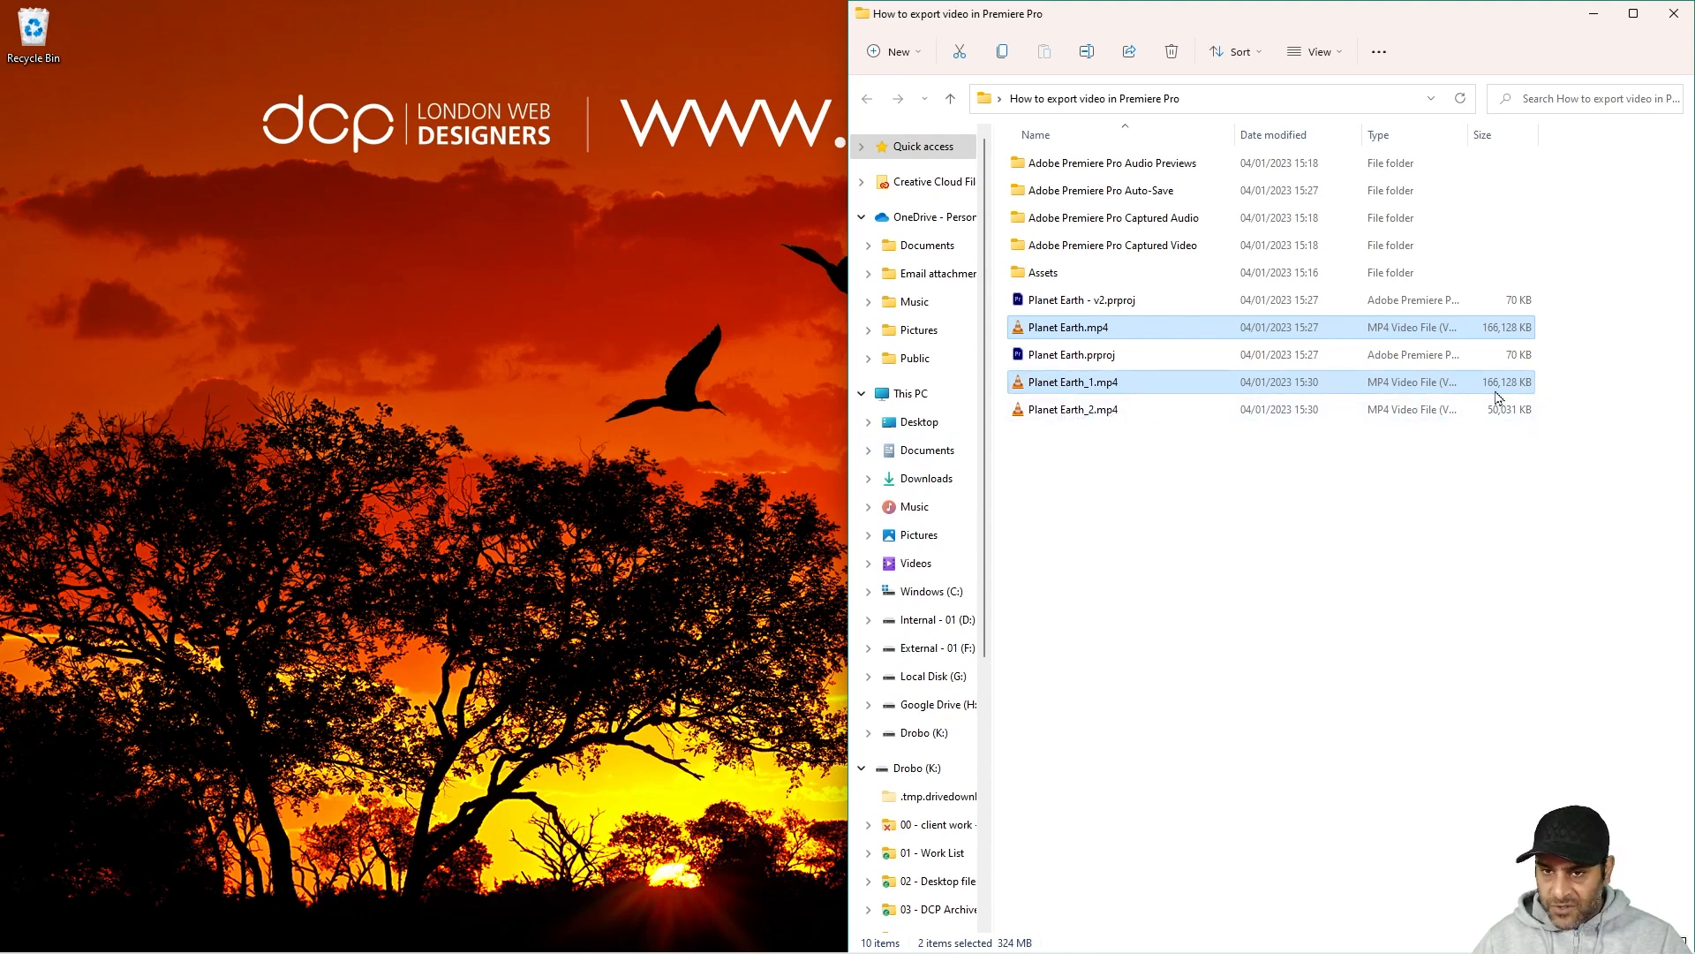
click(1073, 414)
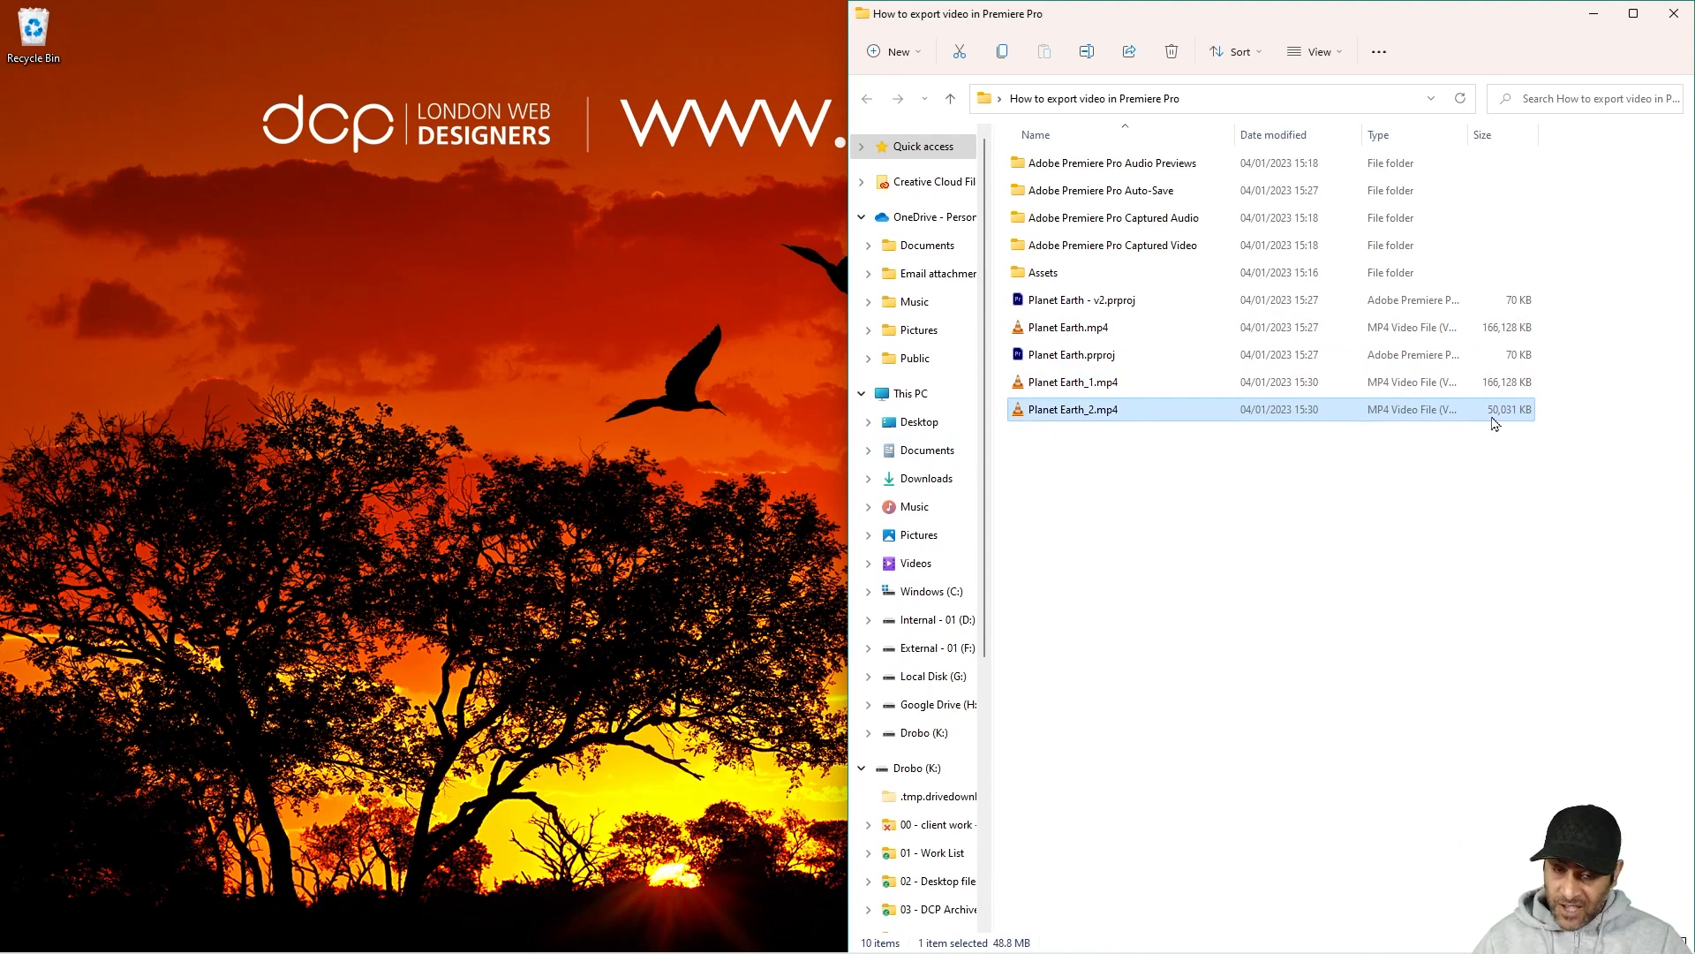
click(1362, 439)
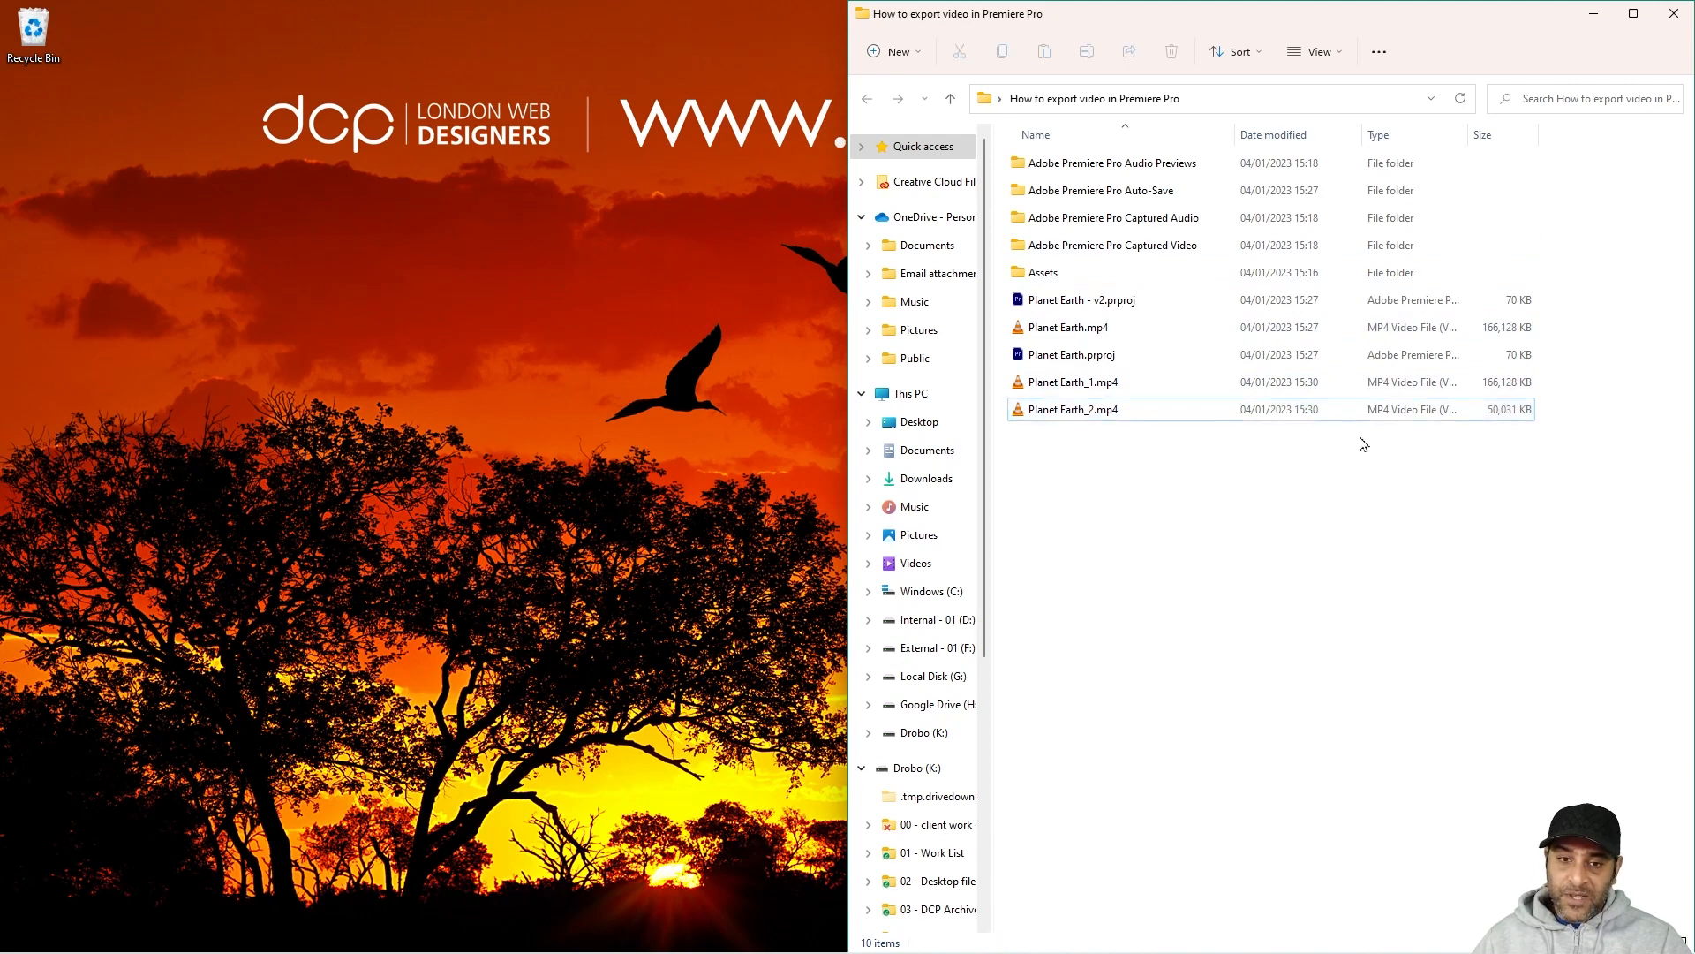
click(1674, 13)
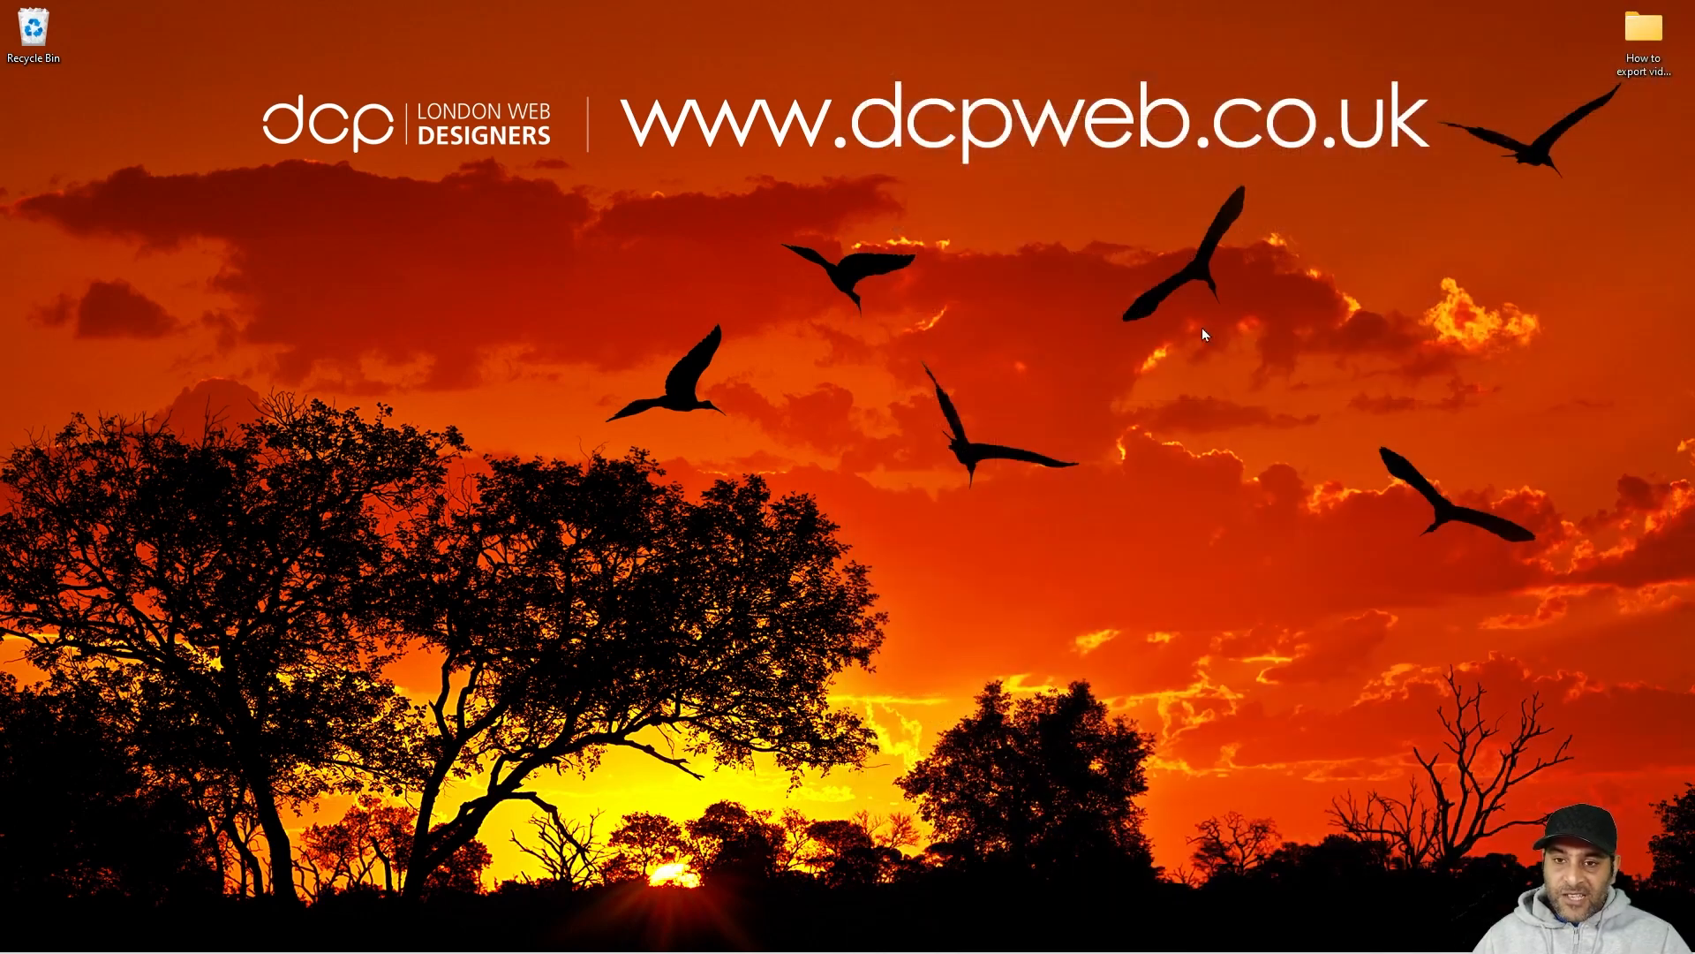
click(1656, 75)
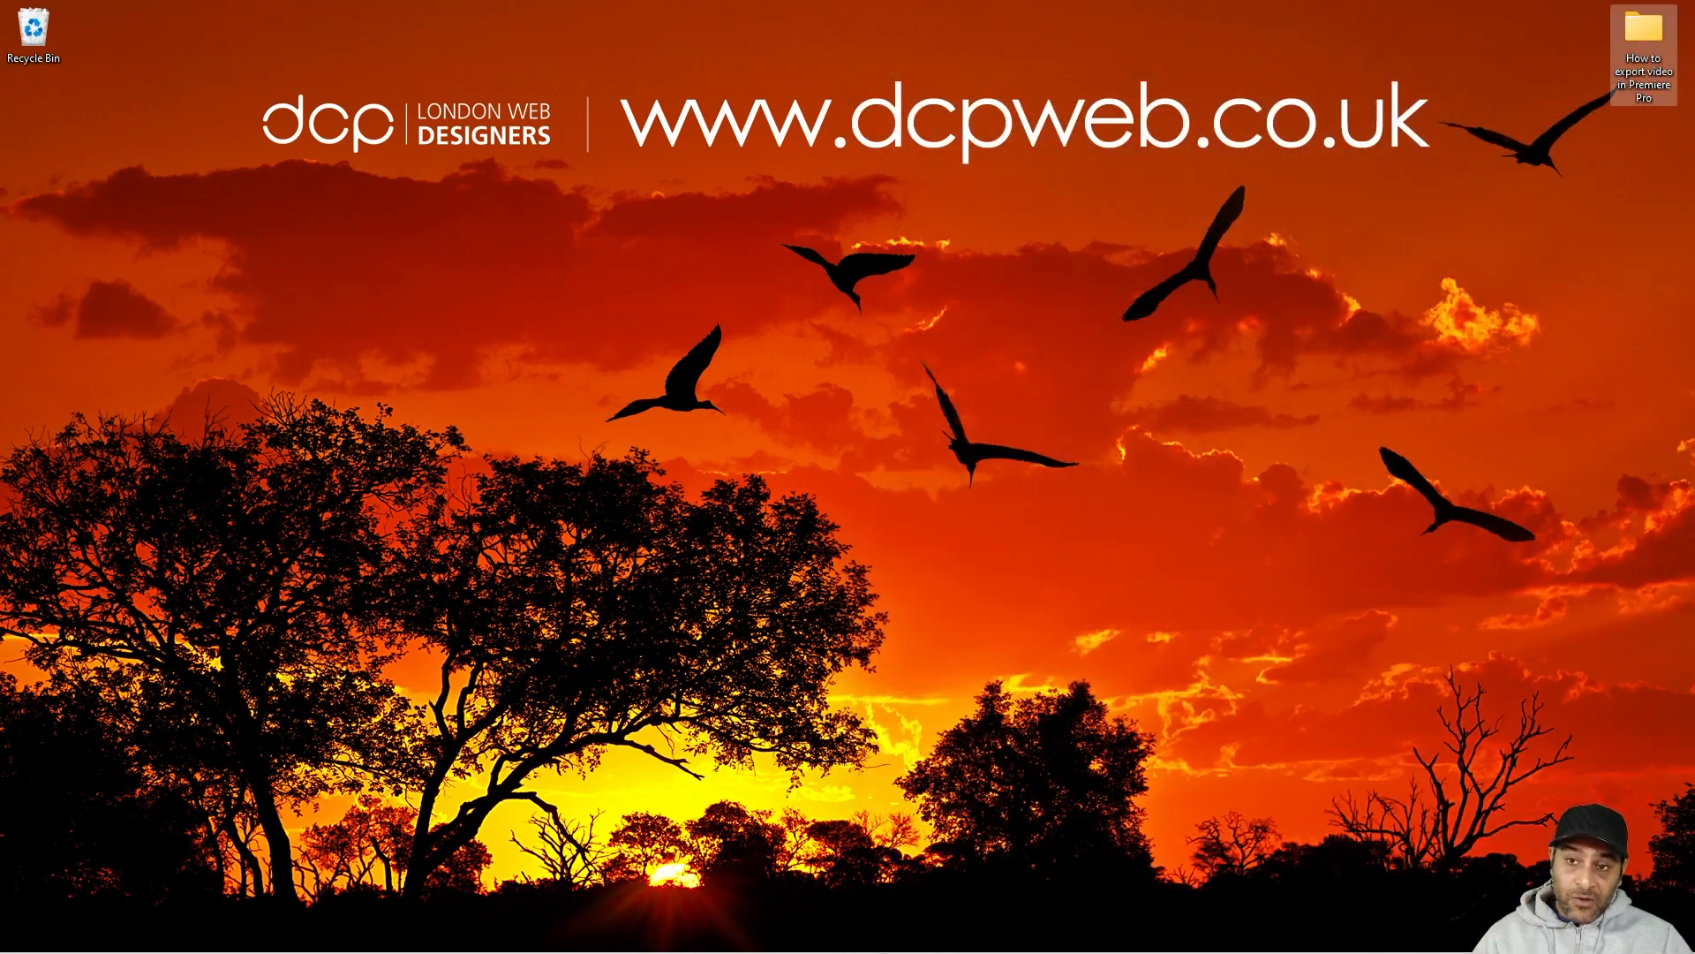